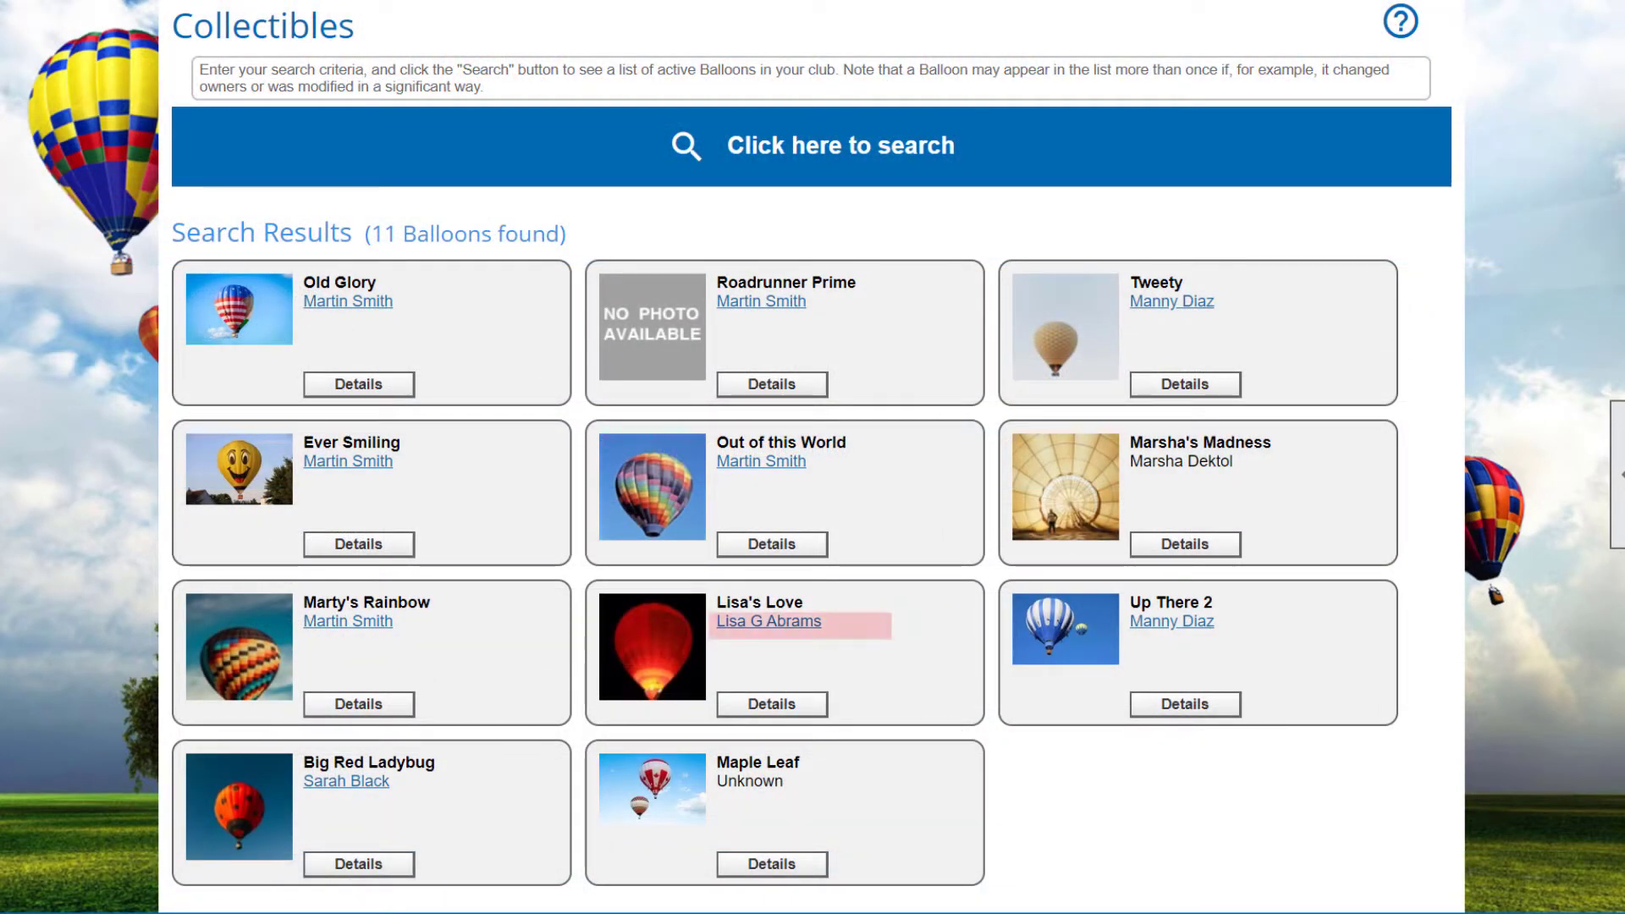
# - View the contact information of the owner of the Lisa's Love balloon and close it
pyautogui.click(760, 623)
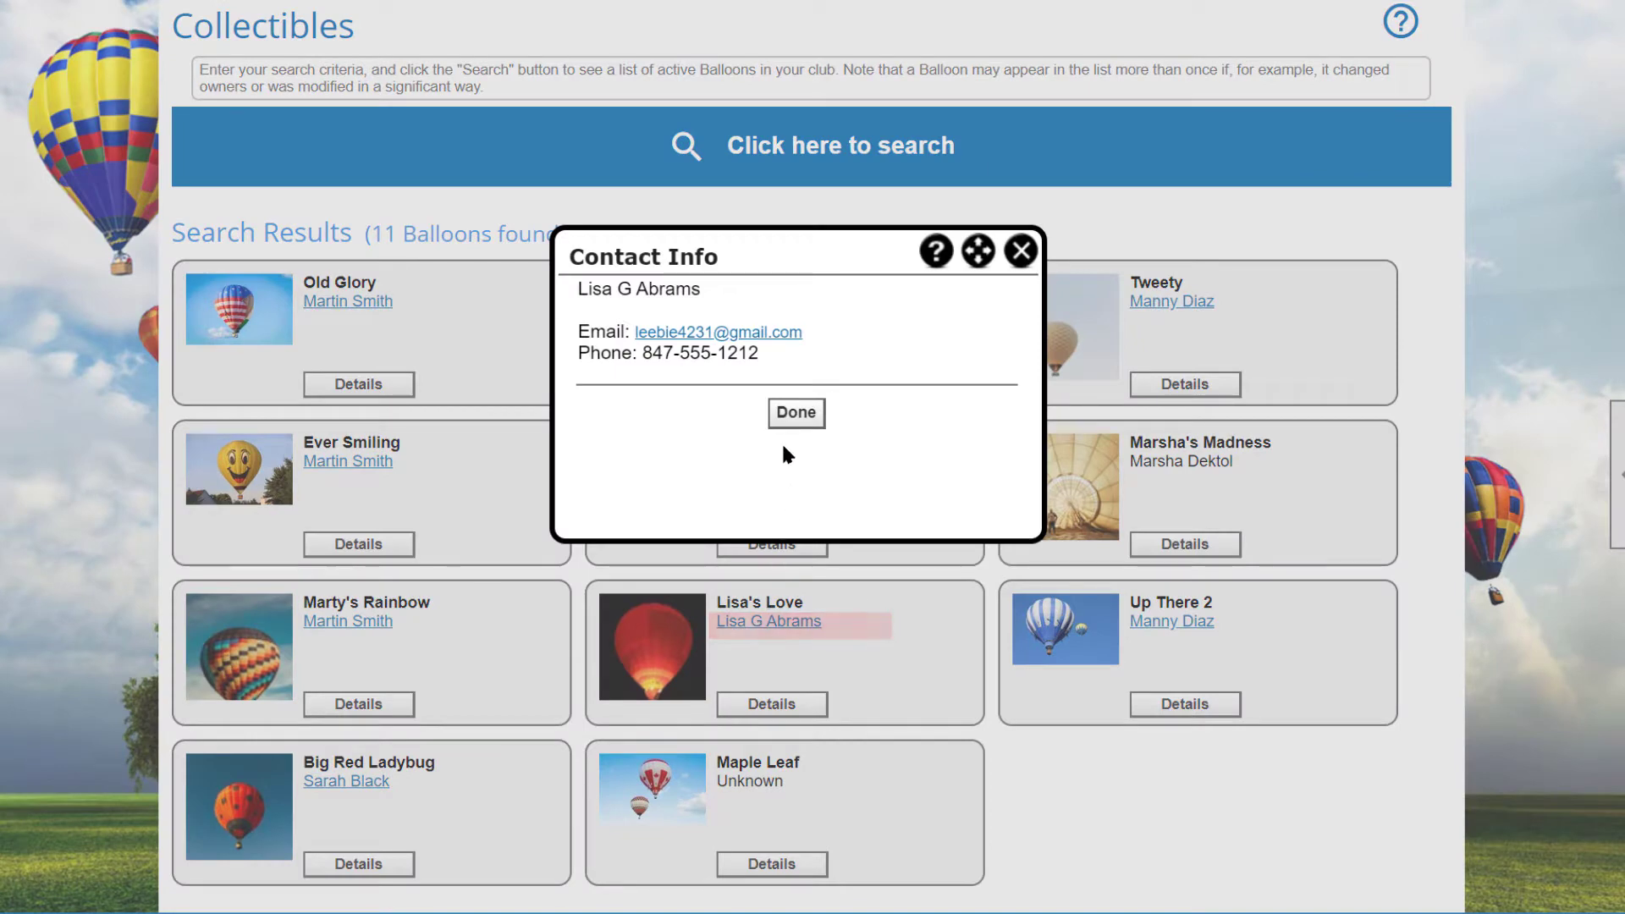
pyautogui.click(797, 415)
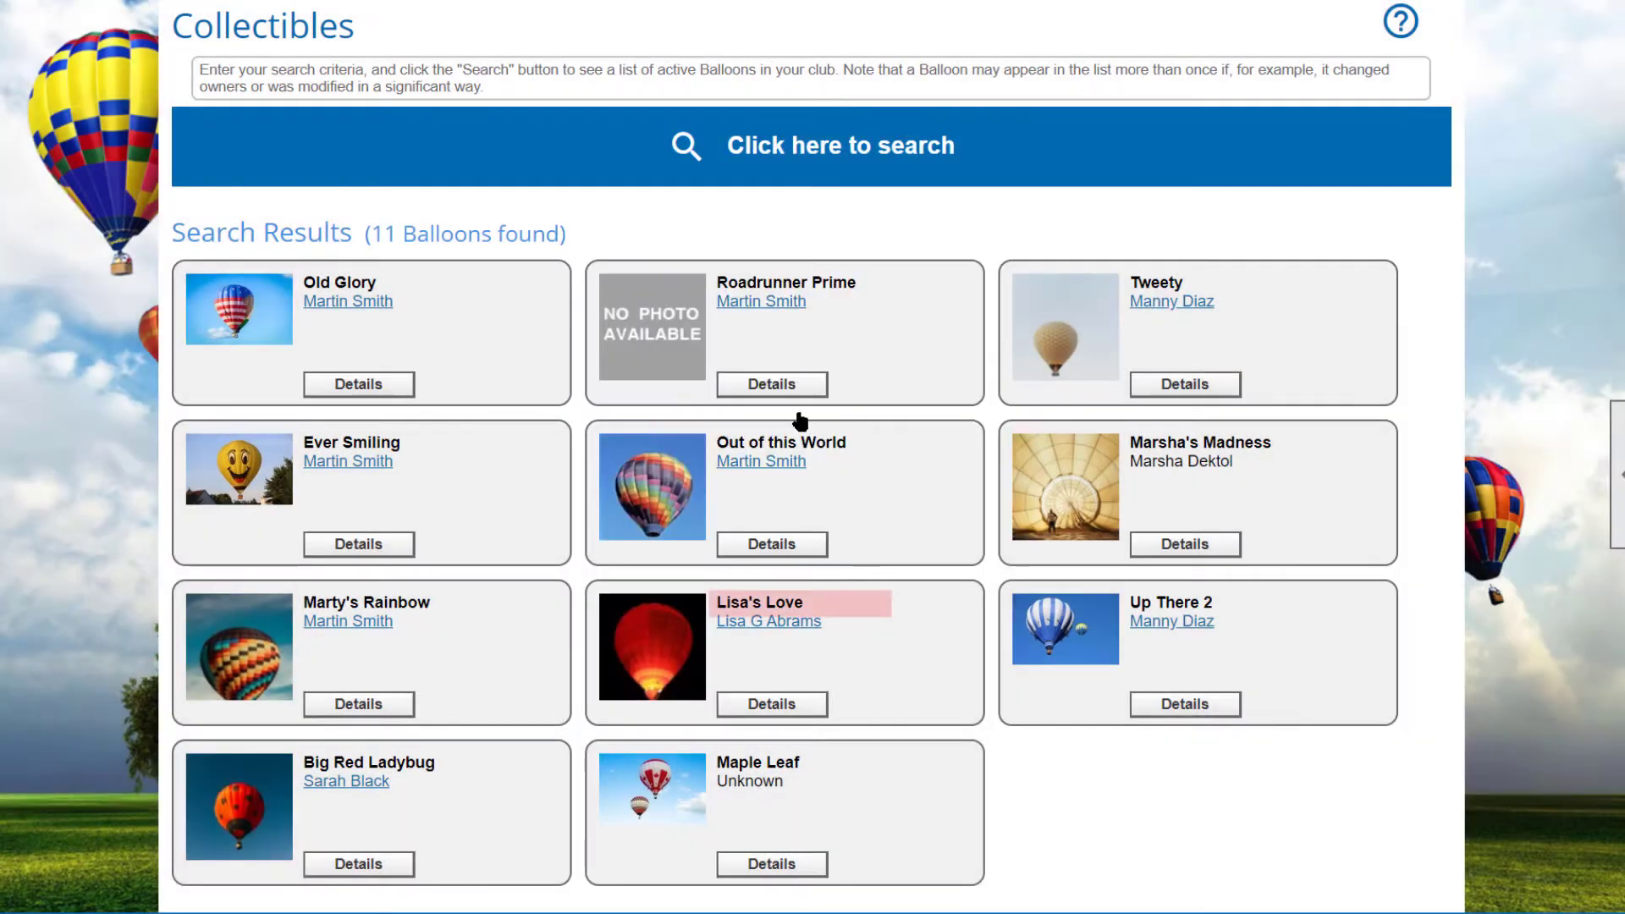
# - Open the details of the Big Red Ladybug balloon and look through the pictures in its photo album
pyautogui.click(358, 863)
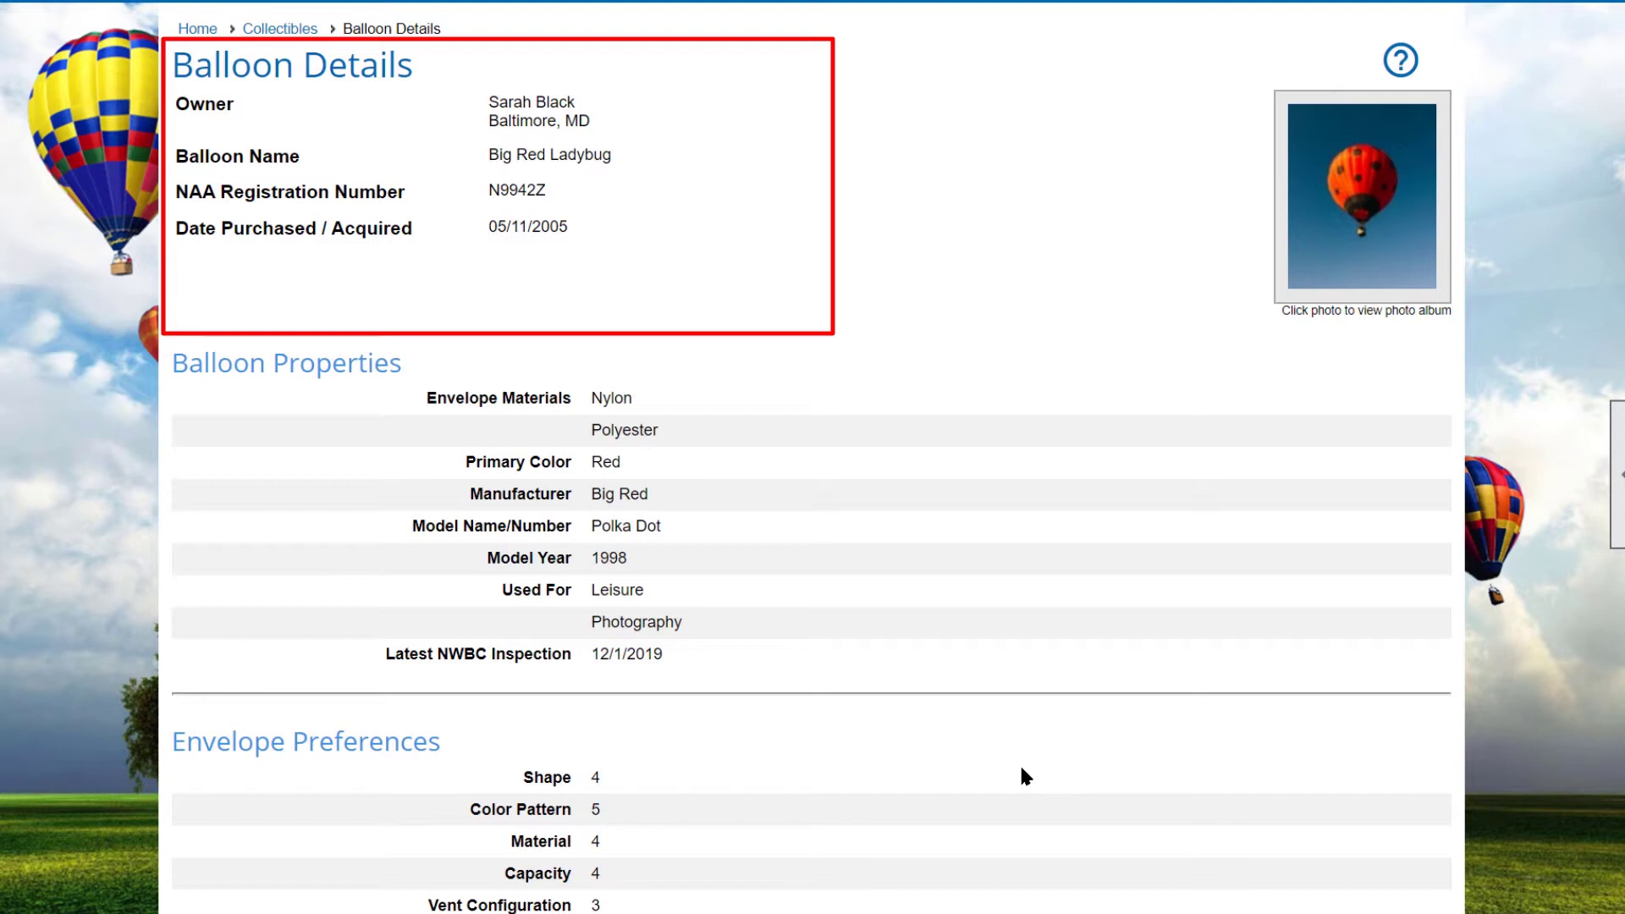
pyautogui.click(1378, 269)
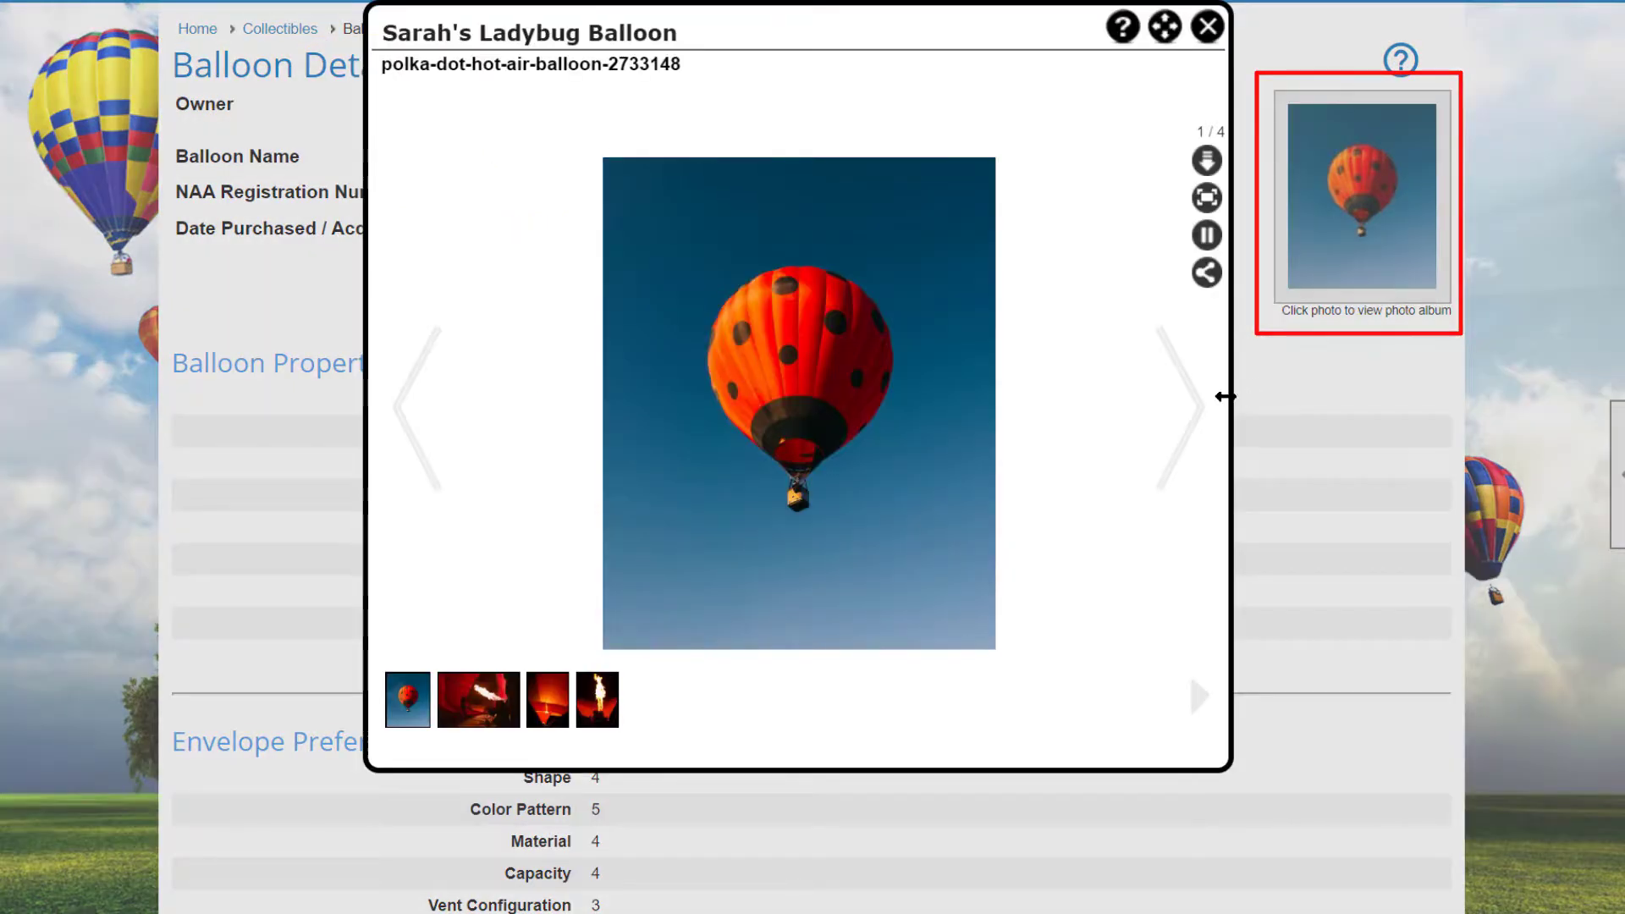
pyautogui.click(1200, 413)
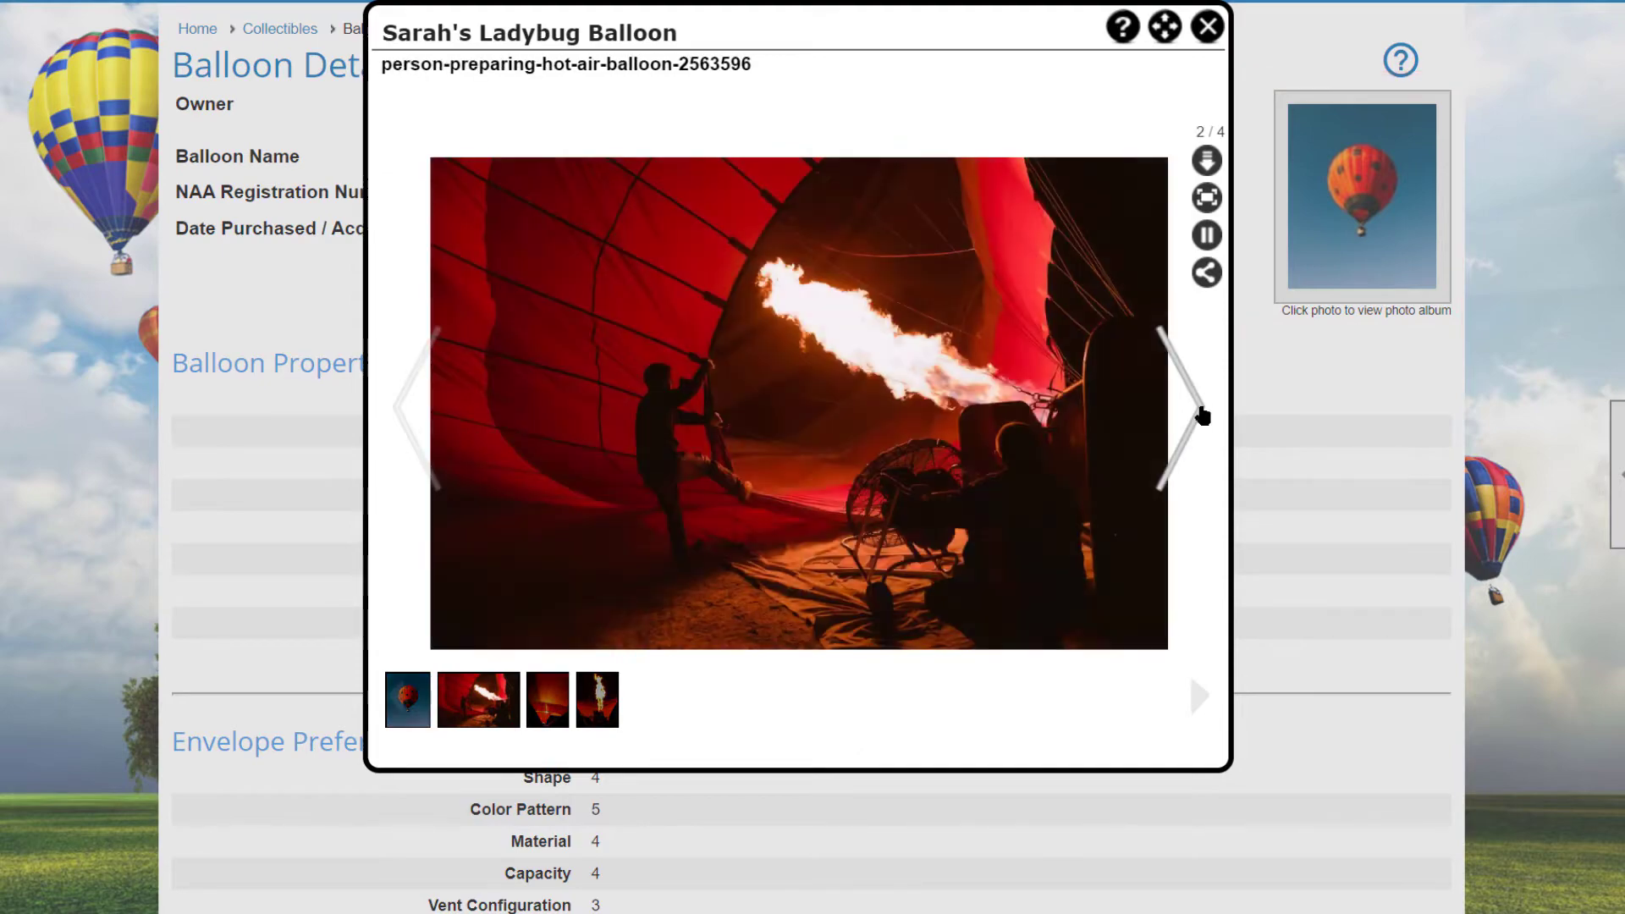
pyautogui.click(1199, 413)
pyautogui.click(1024, 774)
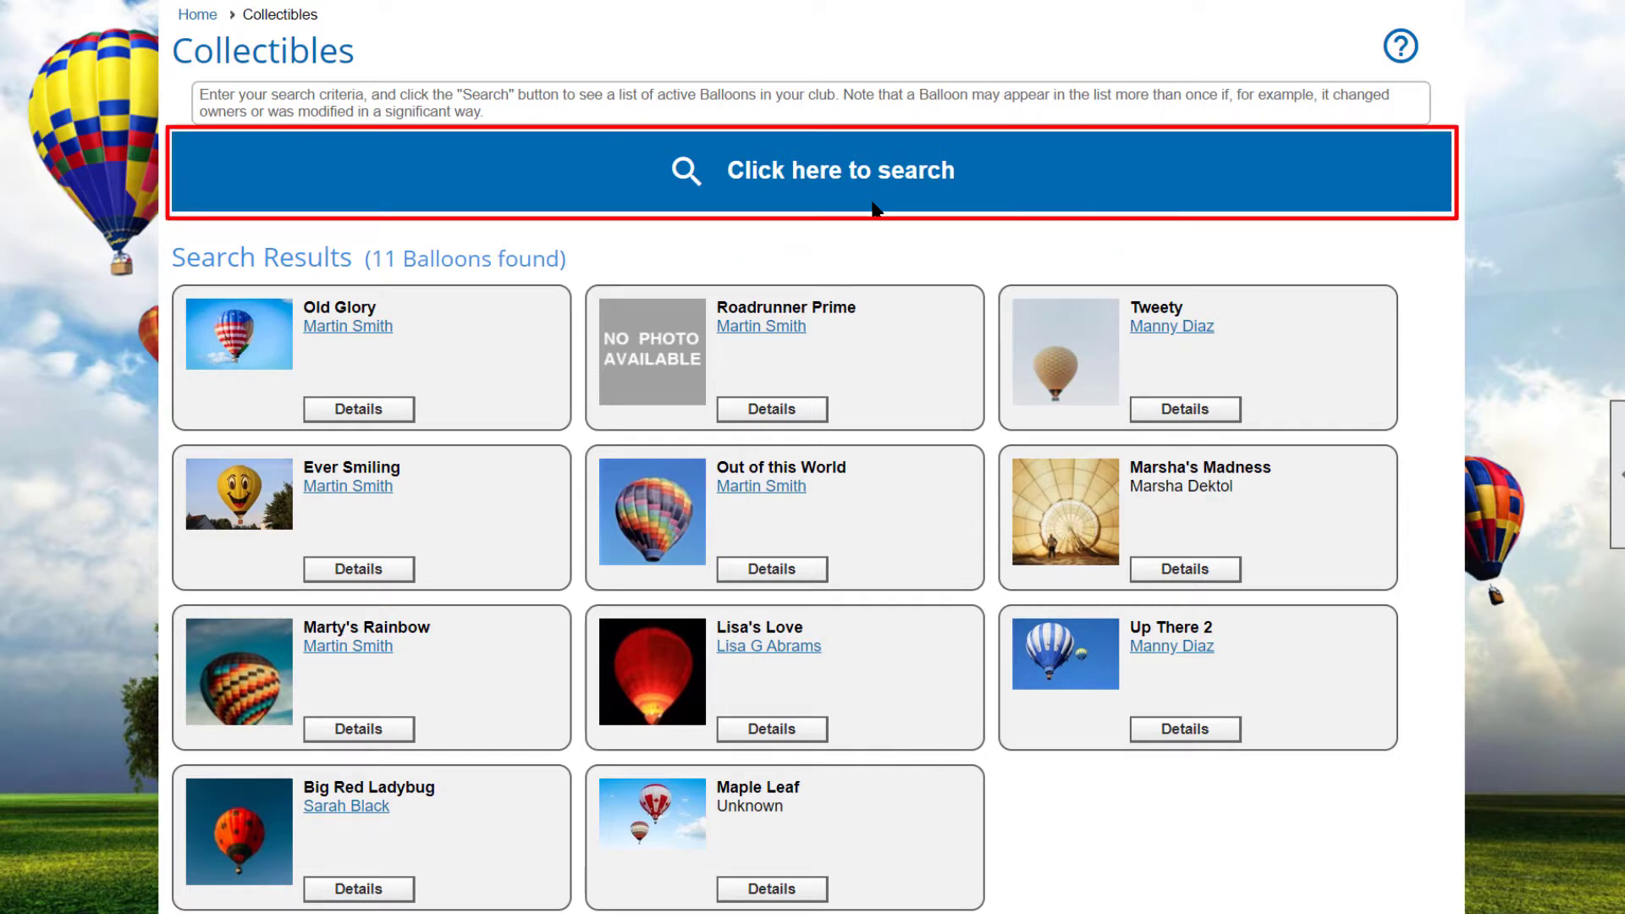
# - Show the club balloon search criteria with the additional questions and view the comparison options for circumference
pyautogui.click(859, 195)
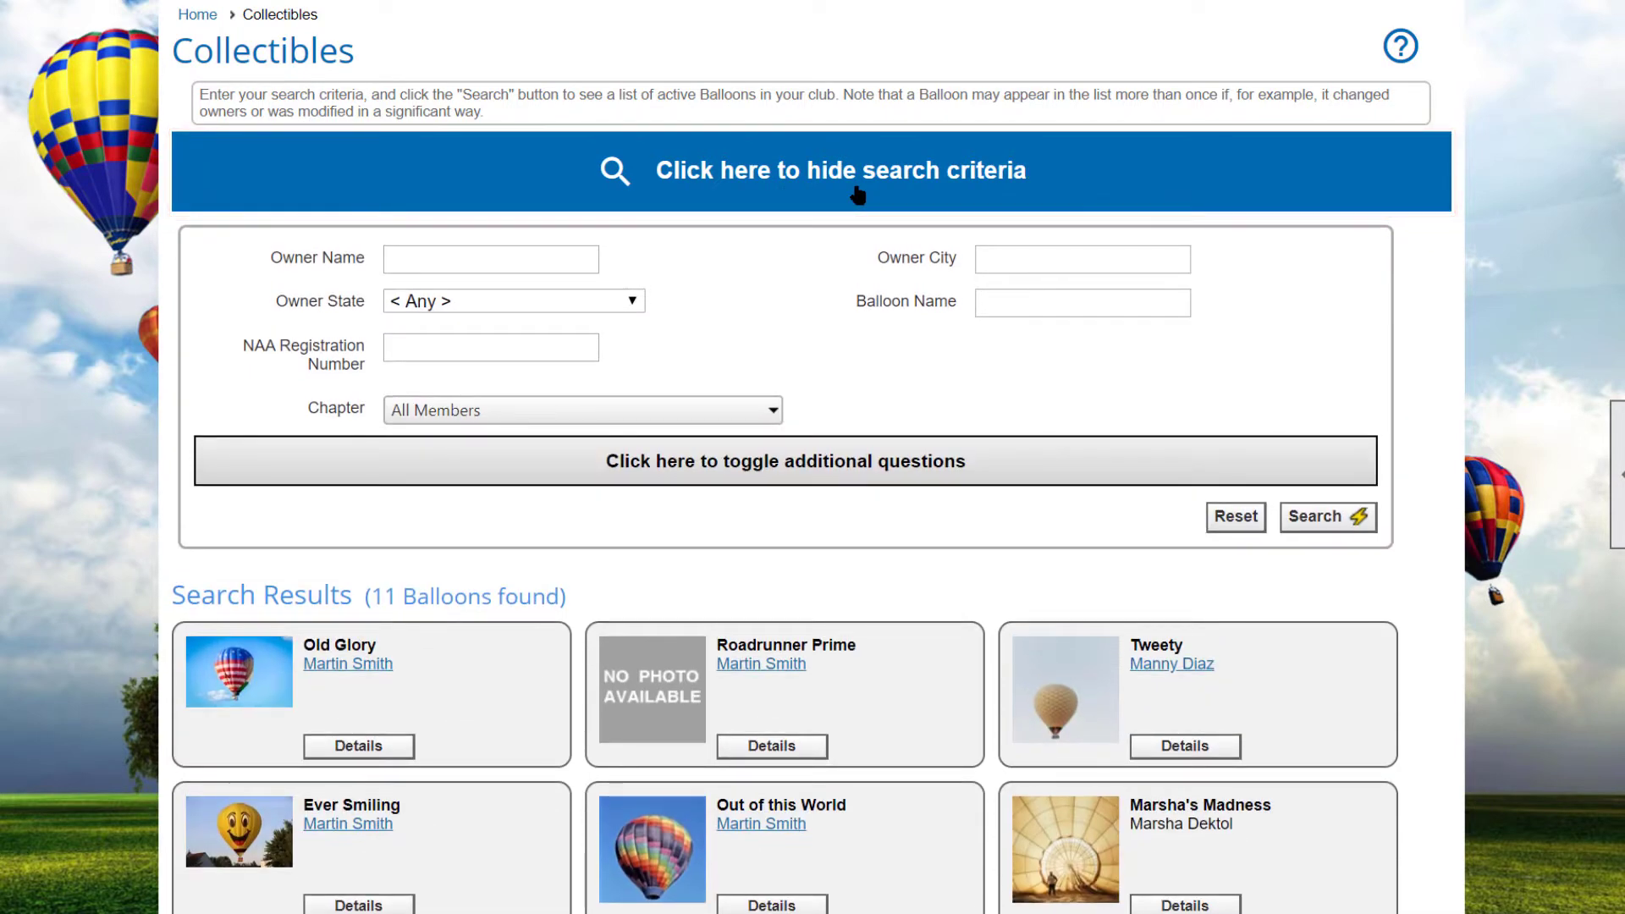
pyautogui.click(857, 470)
pyautogui.scroll(-3, 811, 508)
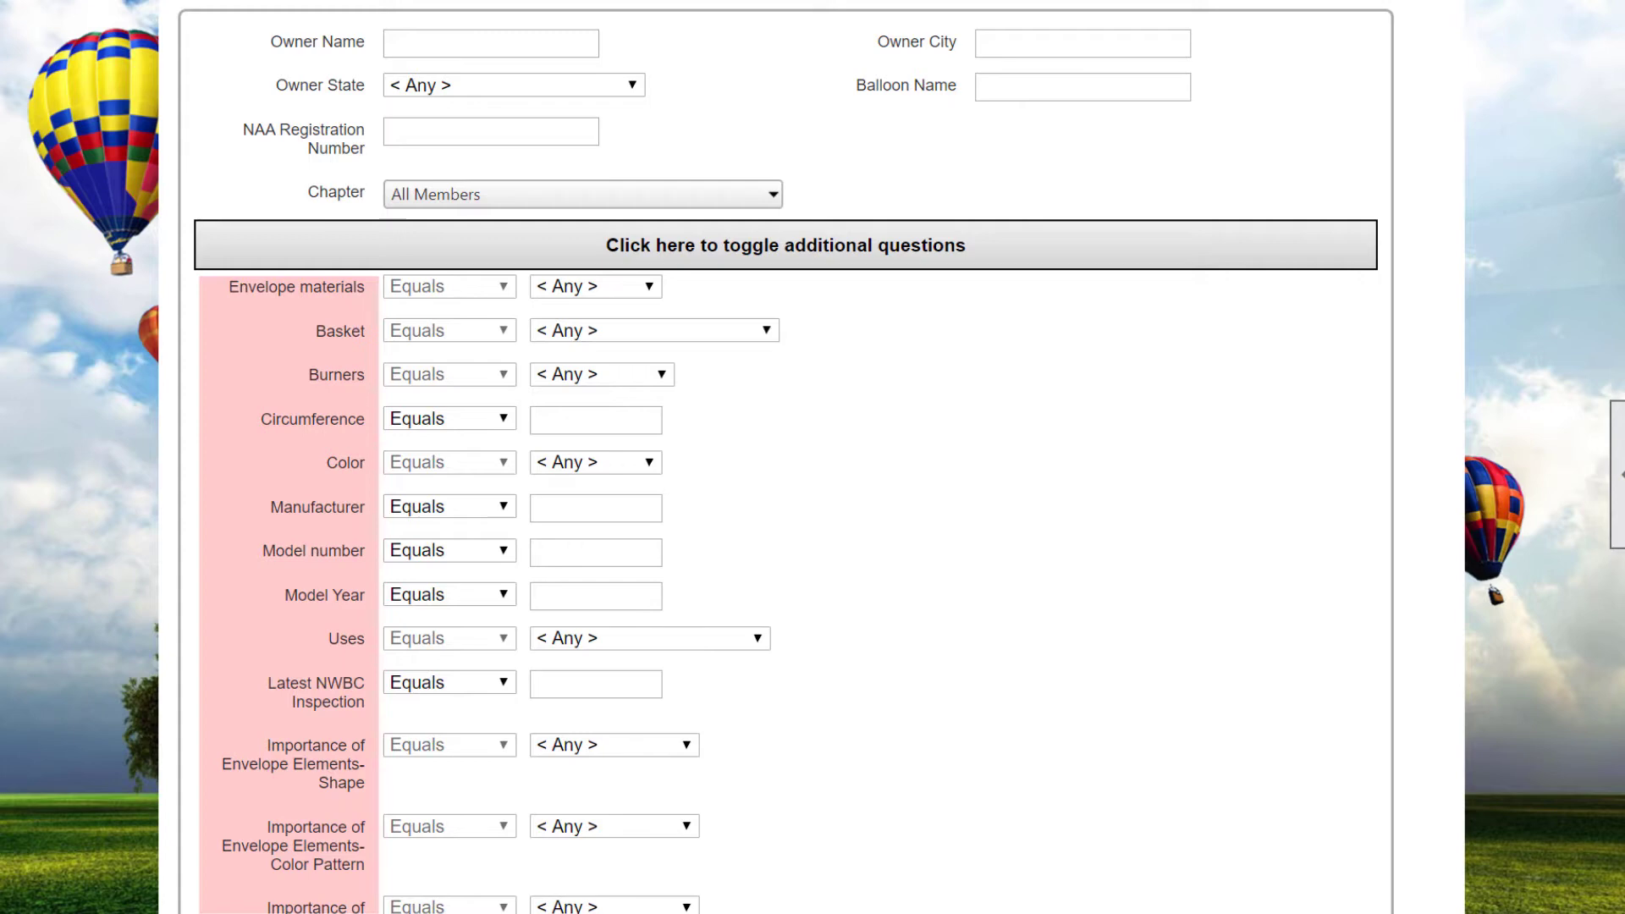
pyautogui.click(506, 418)
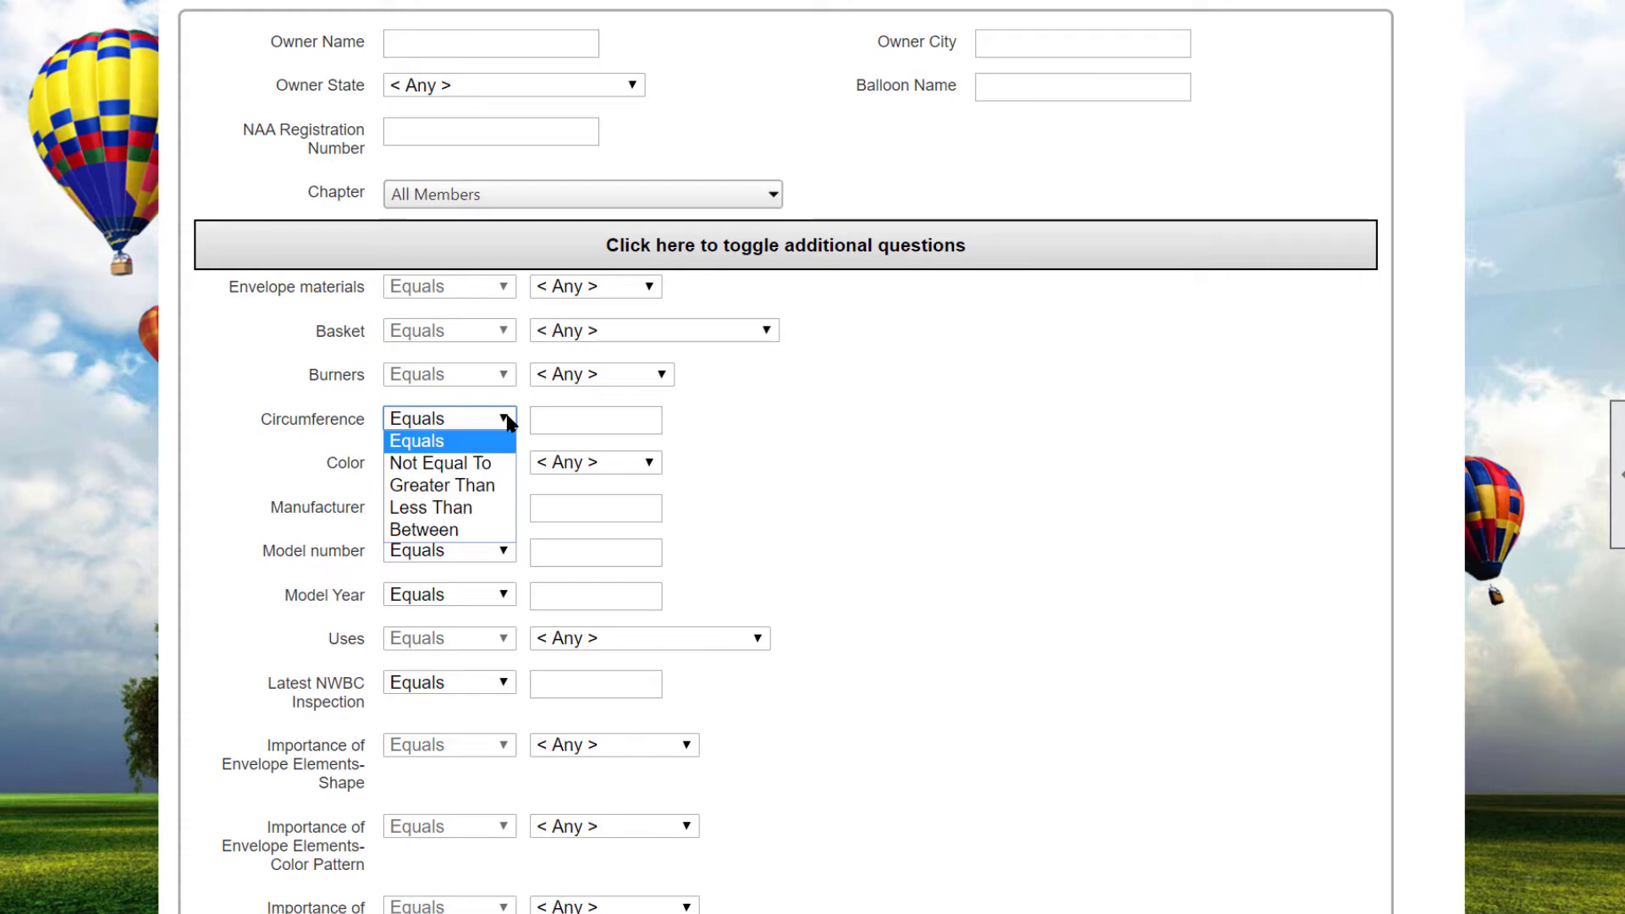
pyautogui.click(650, 462)
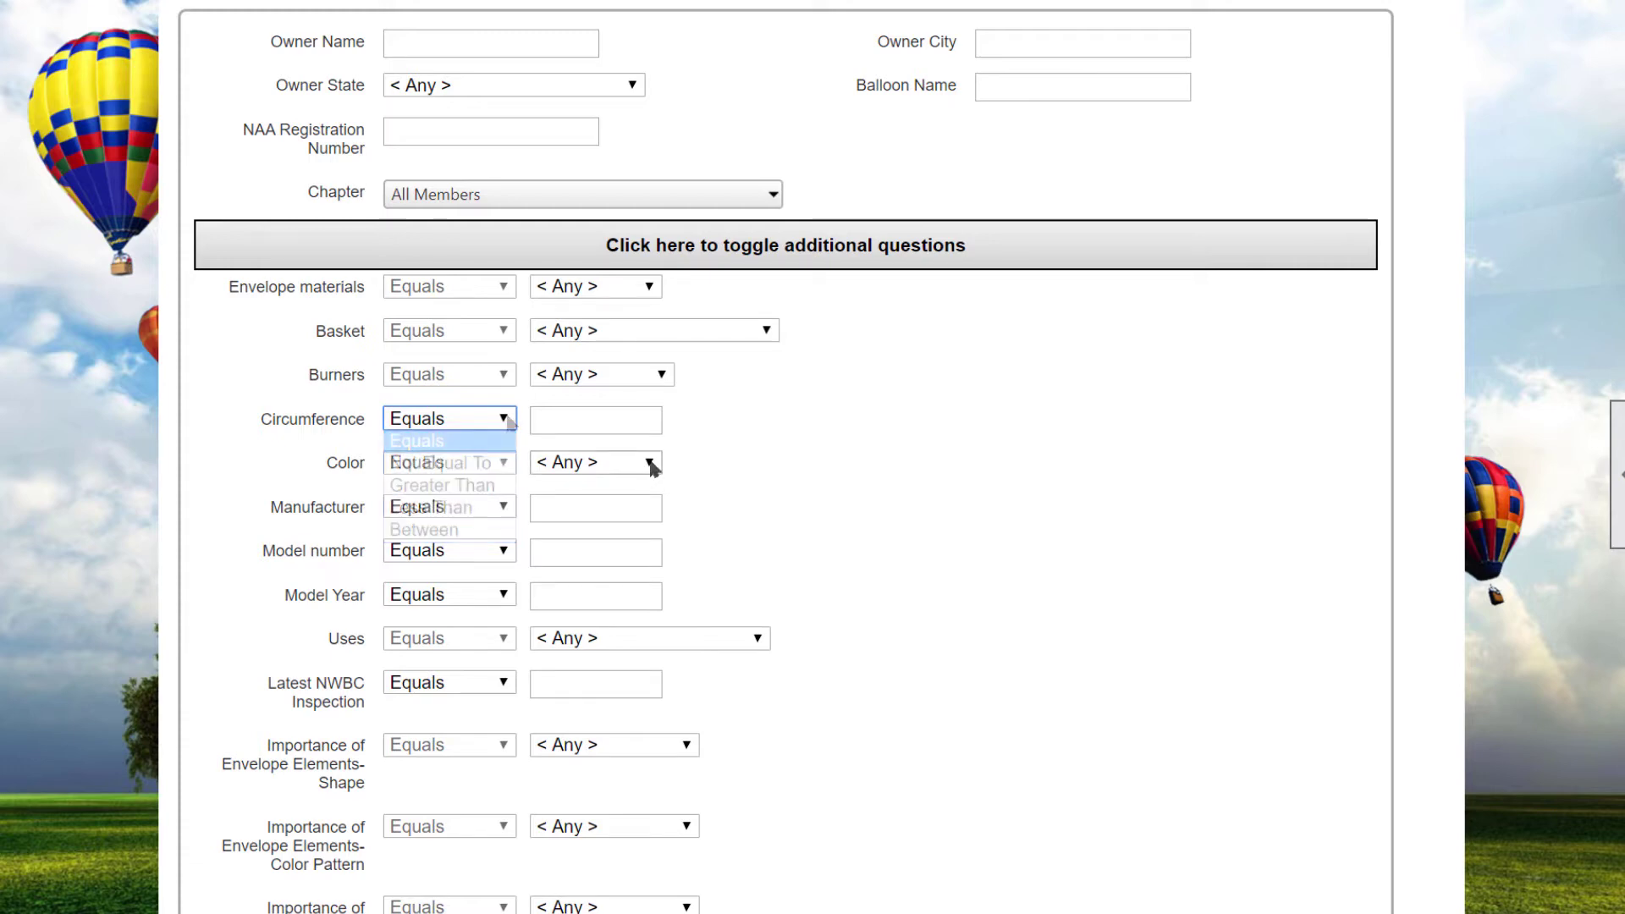
# - Set the Color criterion to Red and run the club balloon search
pyautogui.click(650, 462)
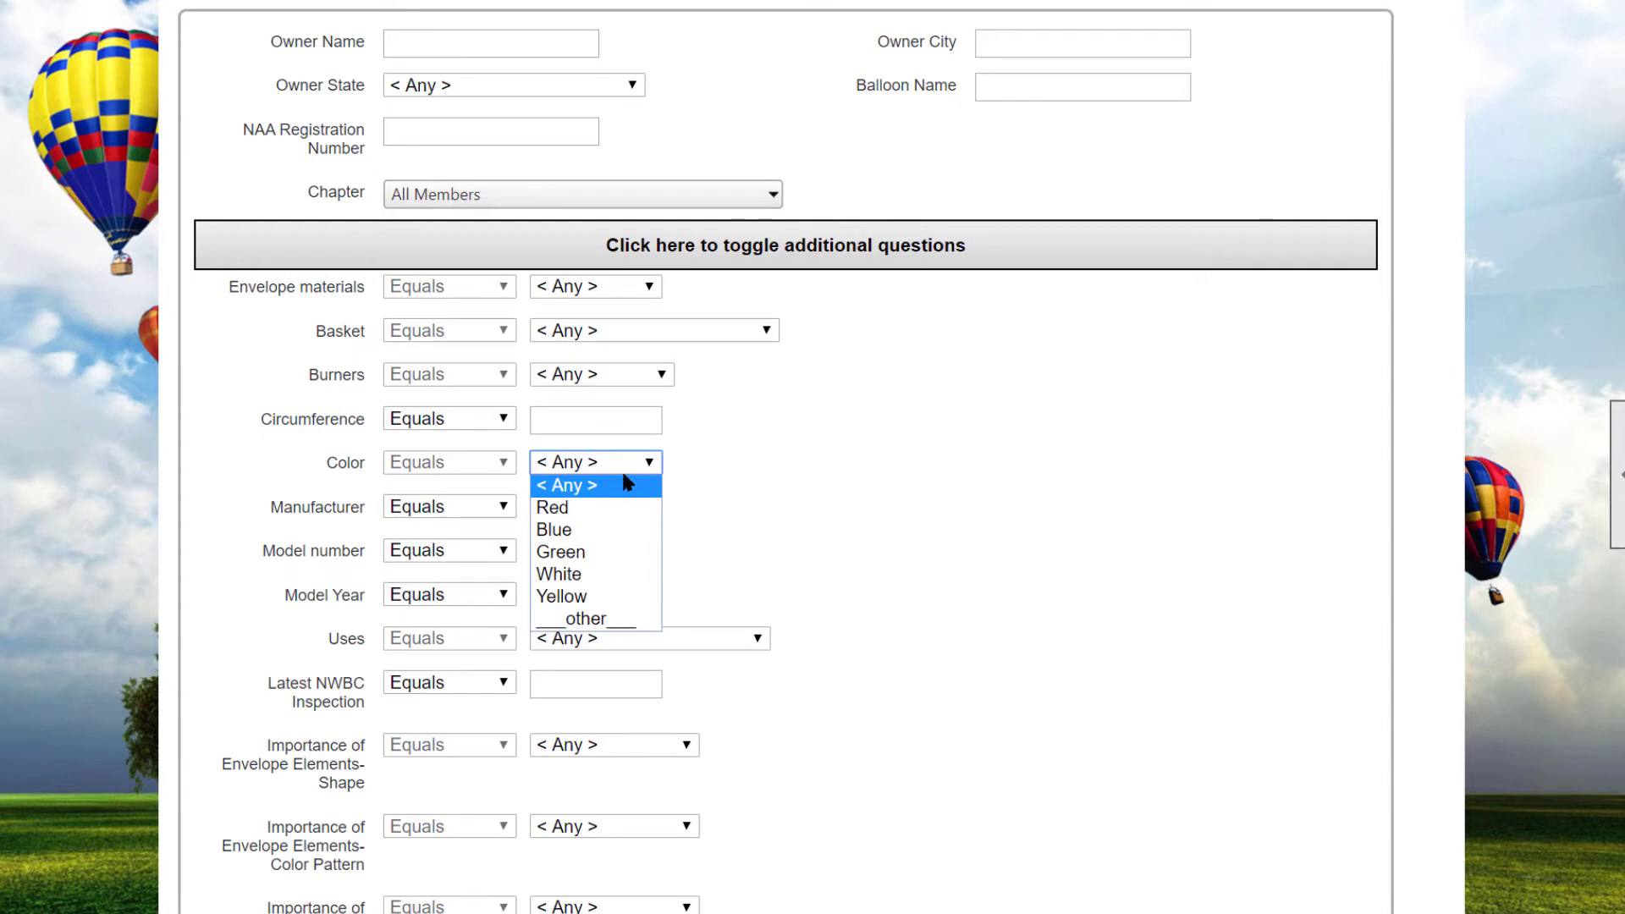
pyautogui.click(592, 507)
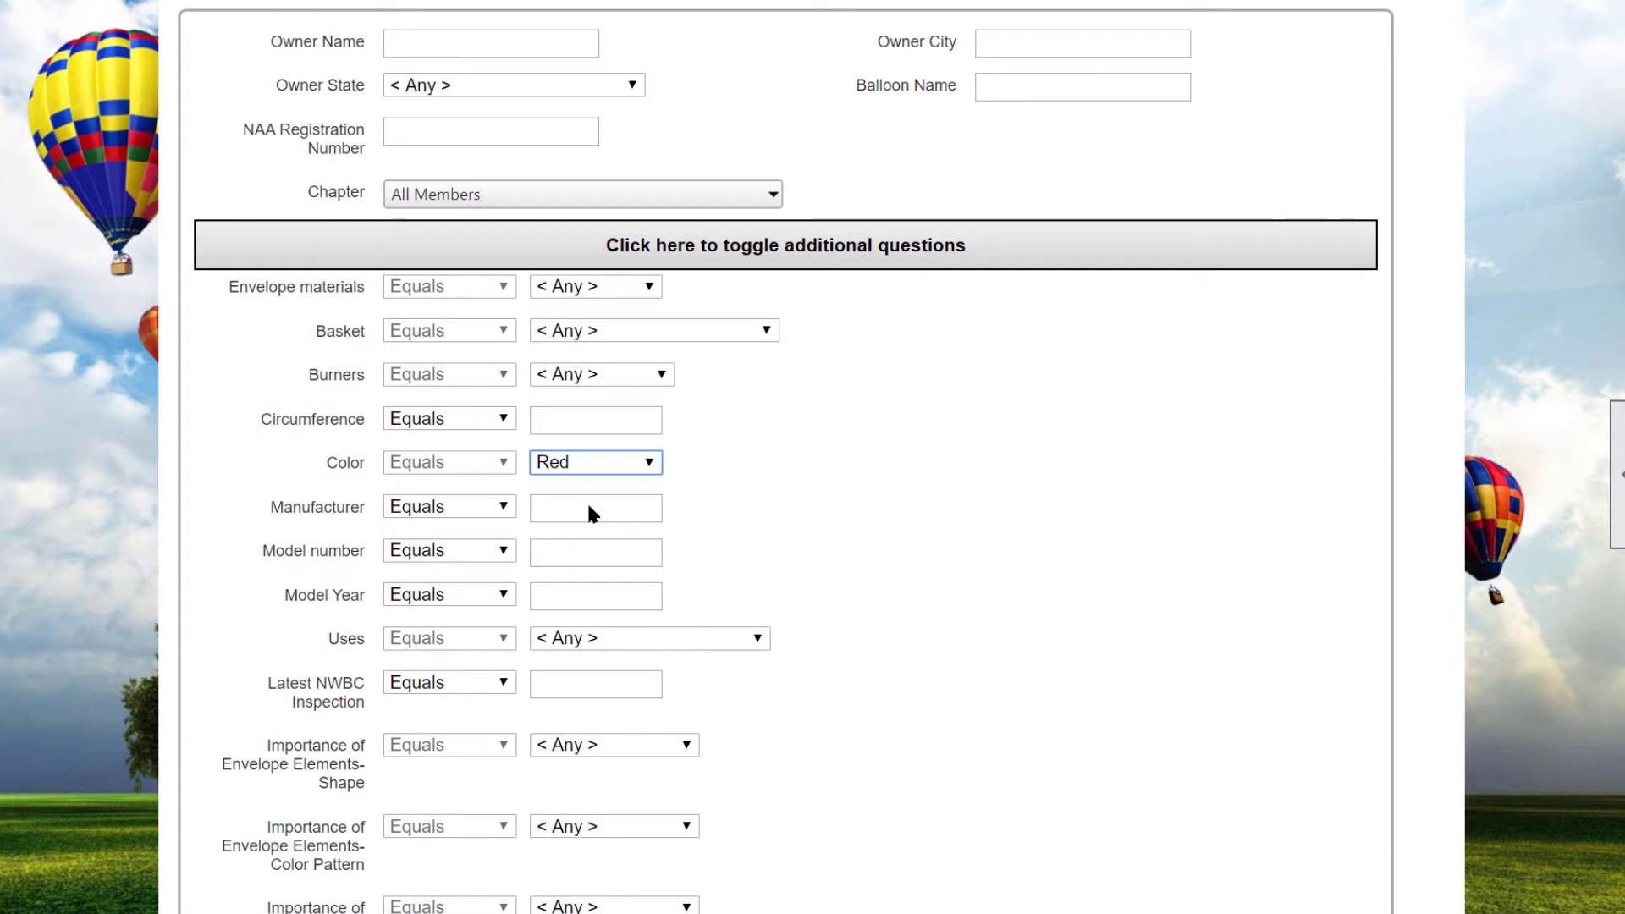
pyautogui.press('Tab')
pyautogui.press('Tab')
pyautogui.press('Tab')
pyautogui.scroll(-3, 590, 507)
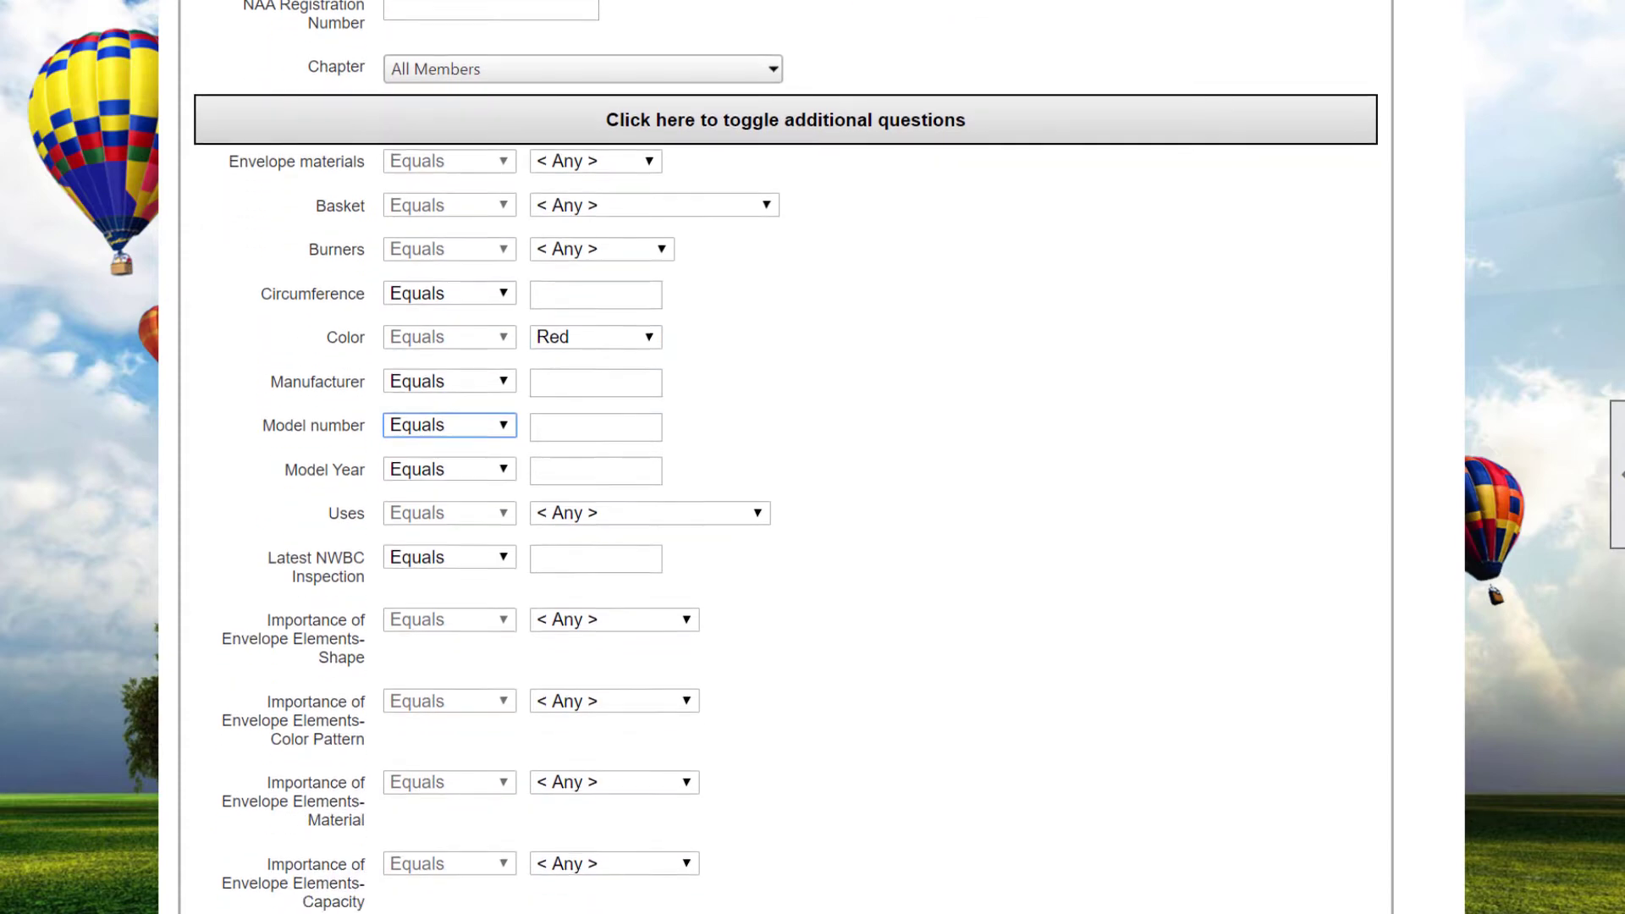
pyautogui.scroll(-6, 785, 456)
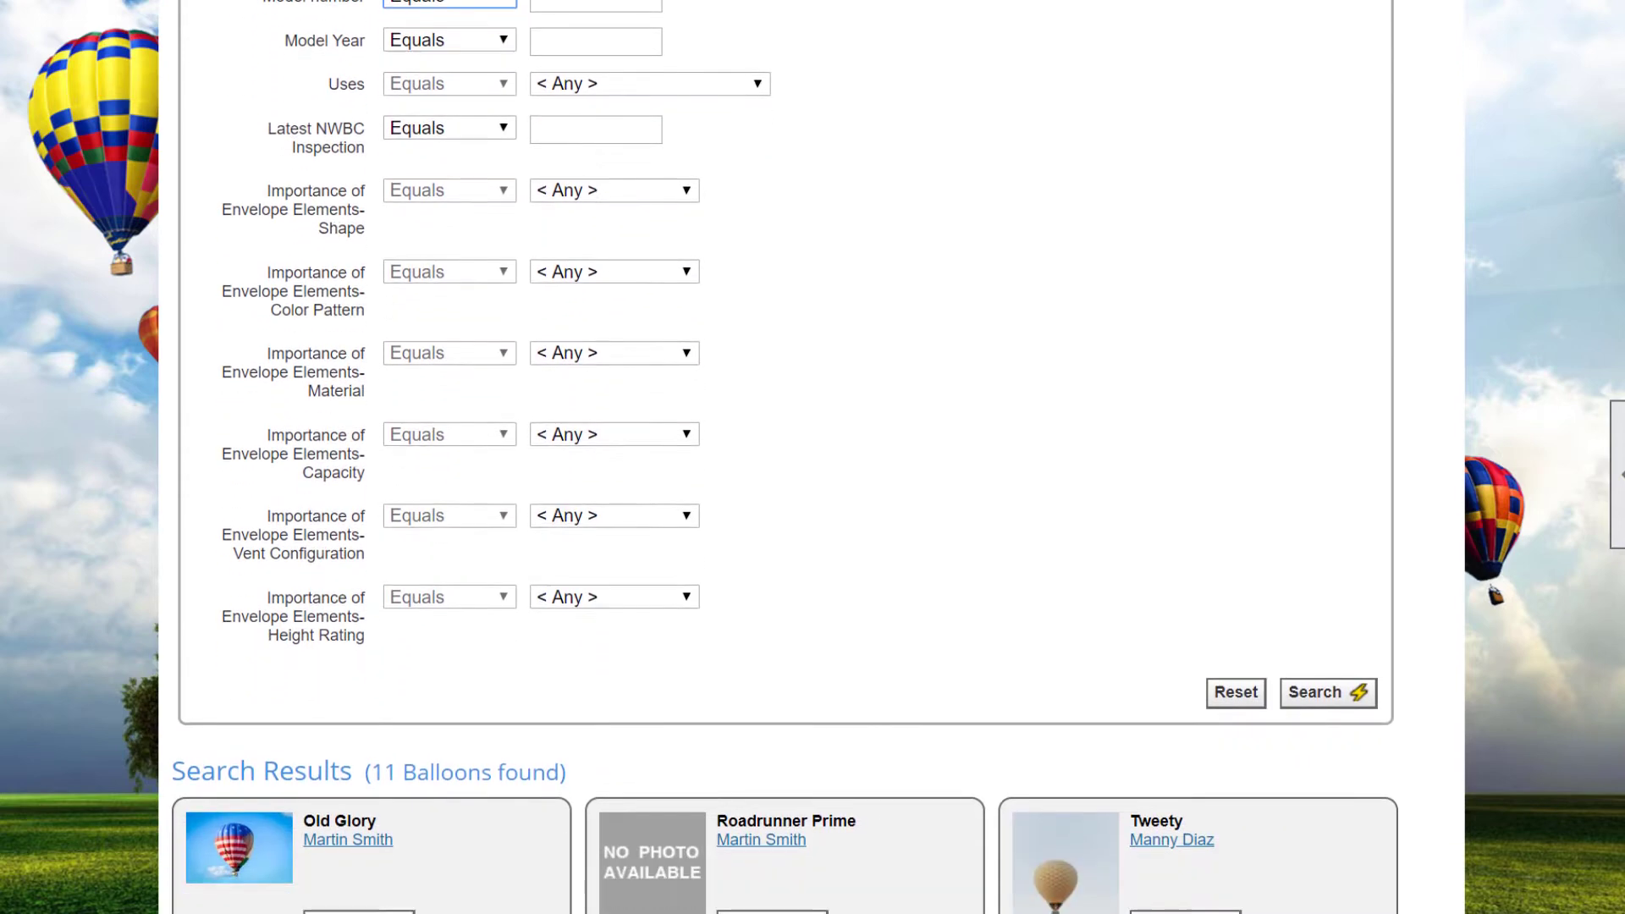
pyautogui.scroll(-3, 1372, 279)
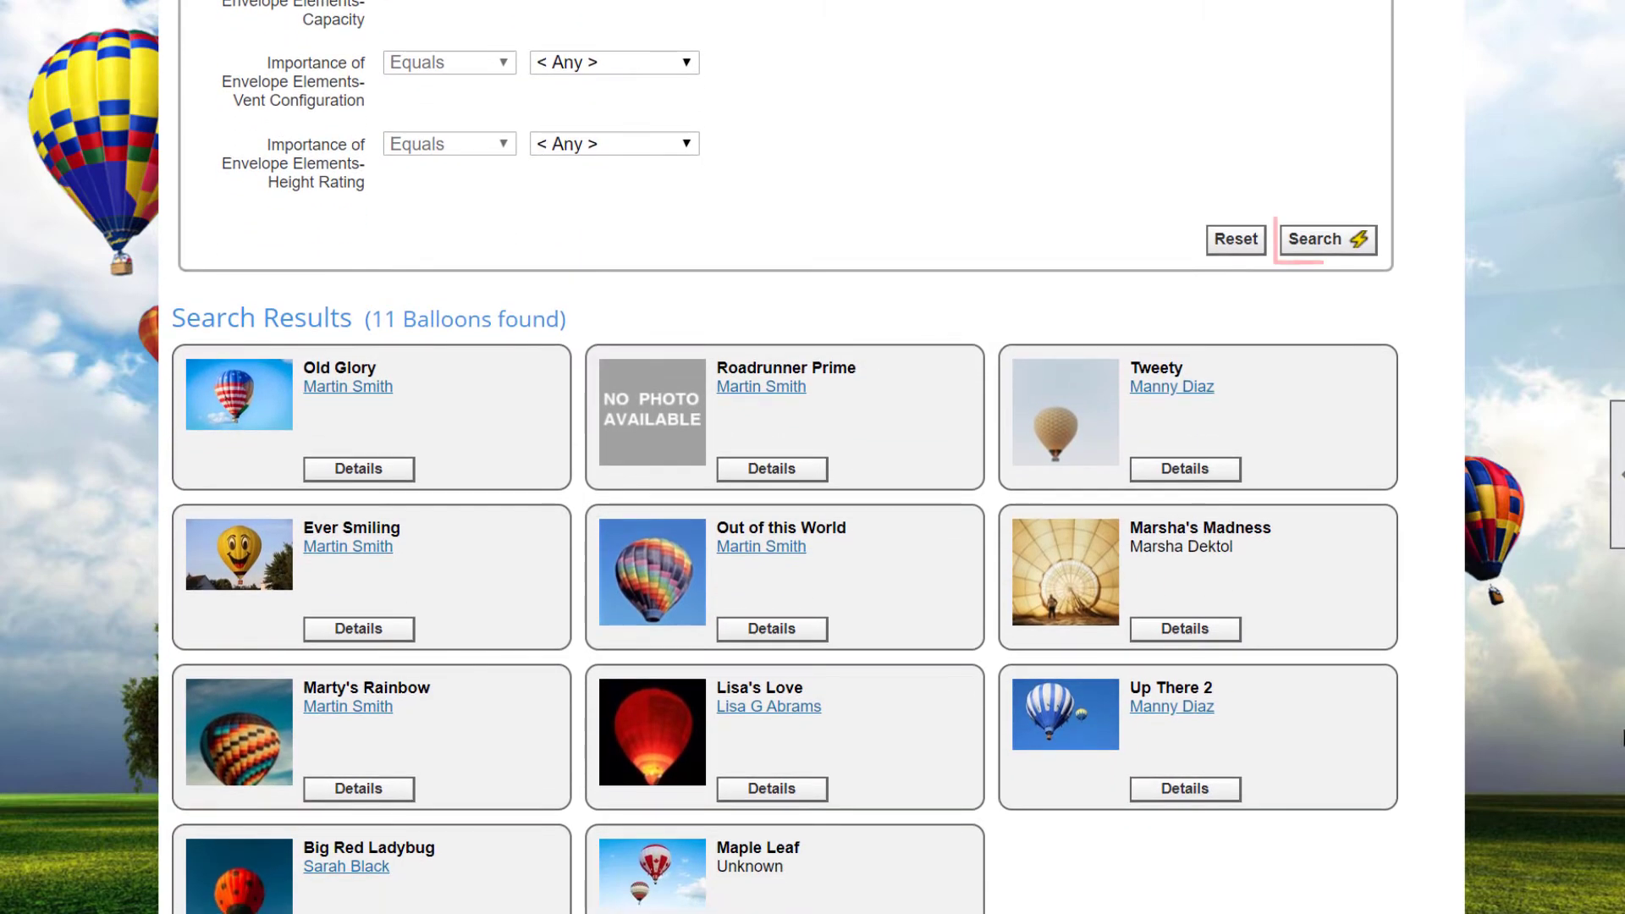
pyautogui.click(1350, 245)
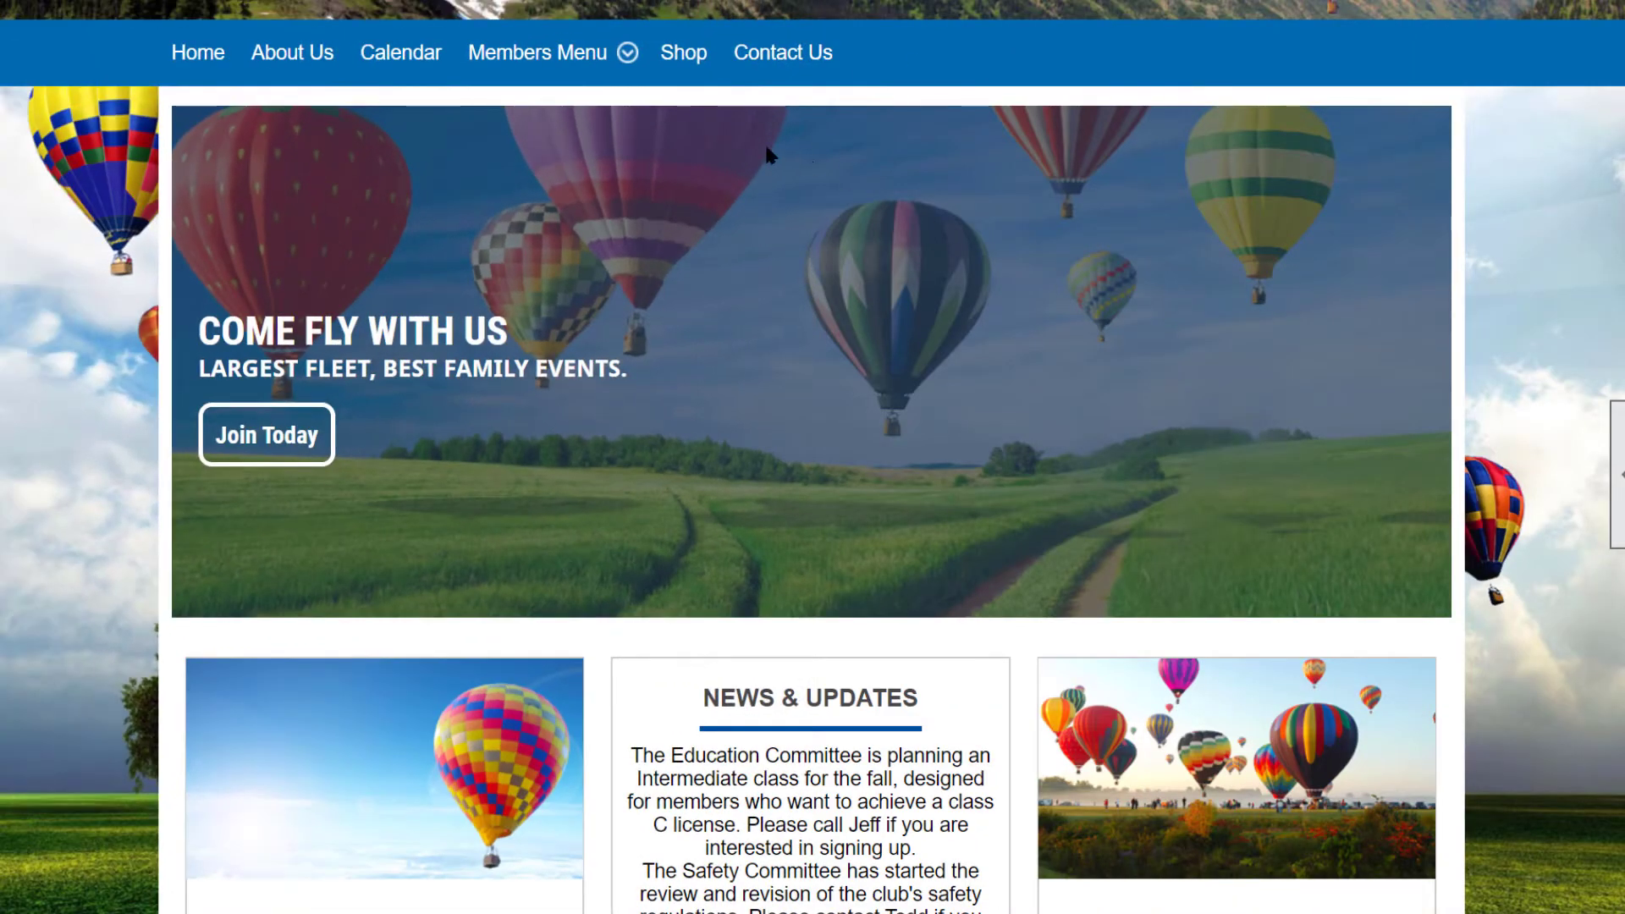
# - Search the membership directory by last name and view a matching member's directory entry
pyautogui.click(635, 61)
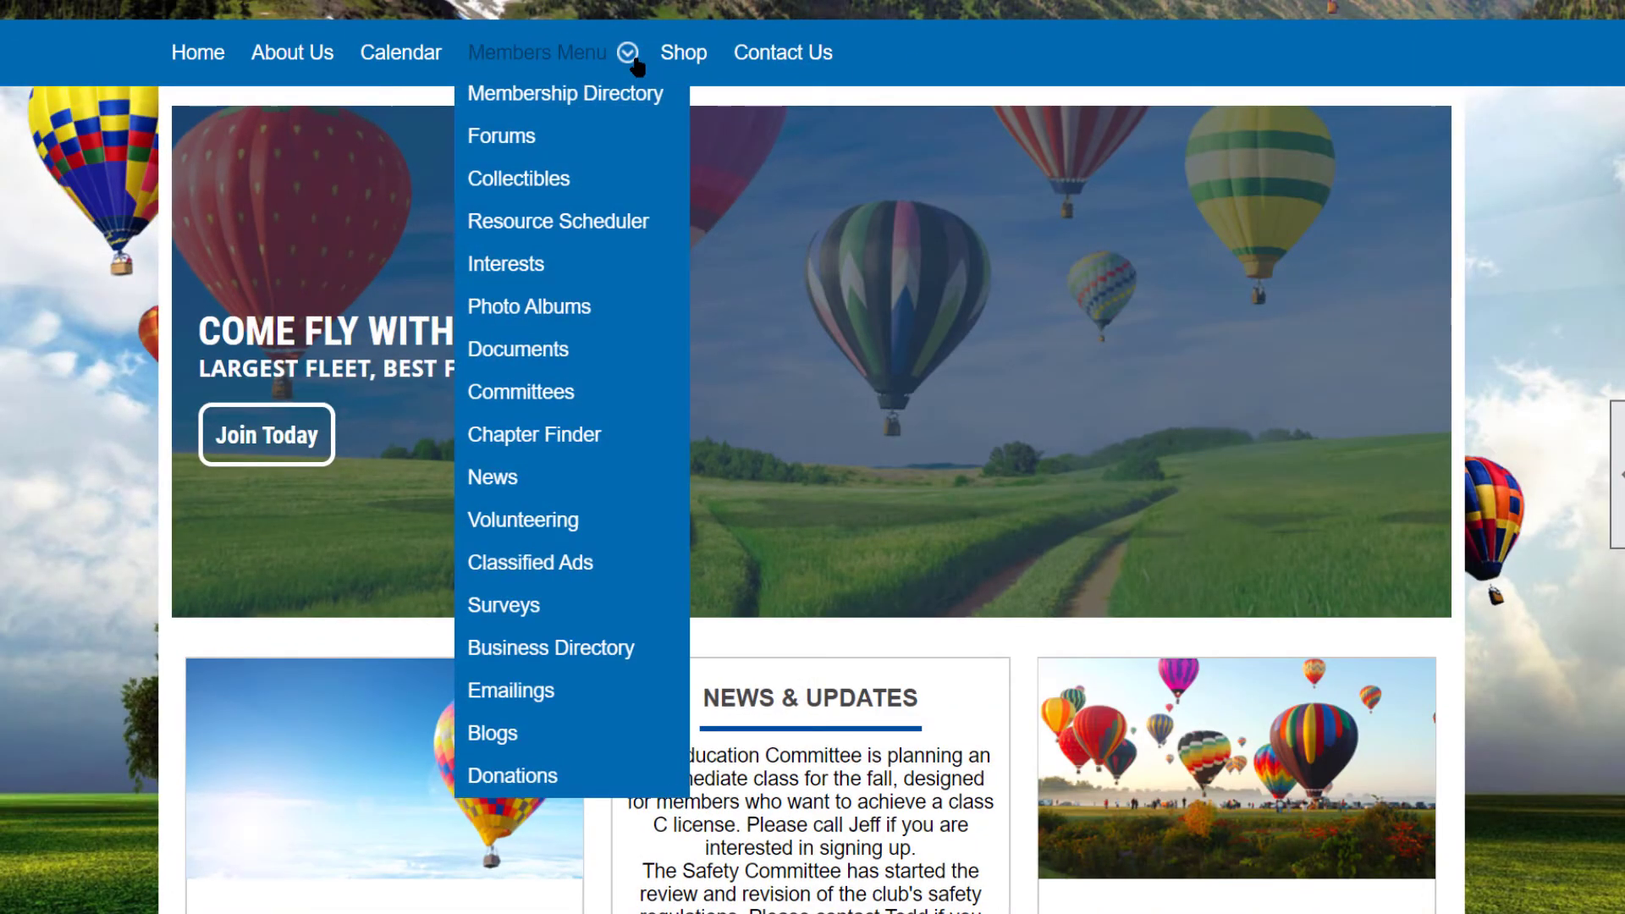
pyautogui.click(609, 97)
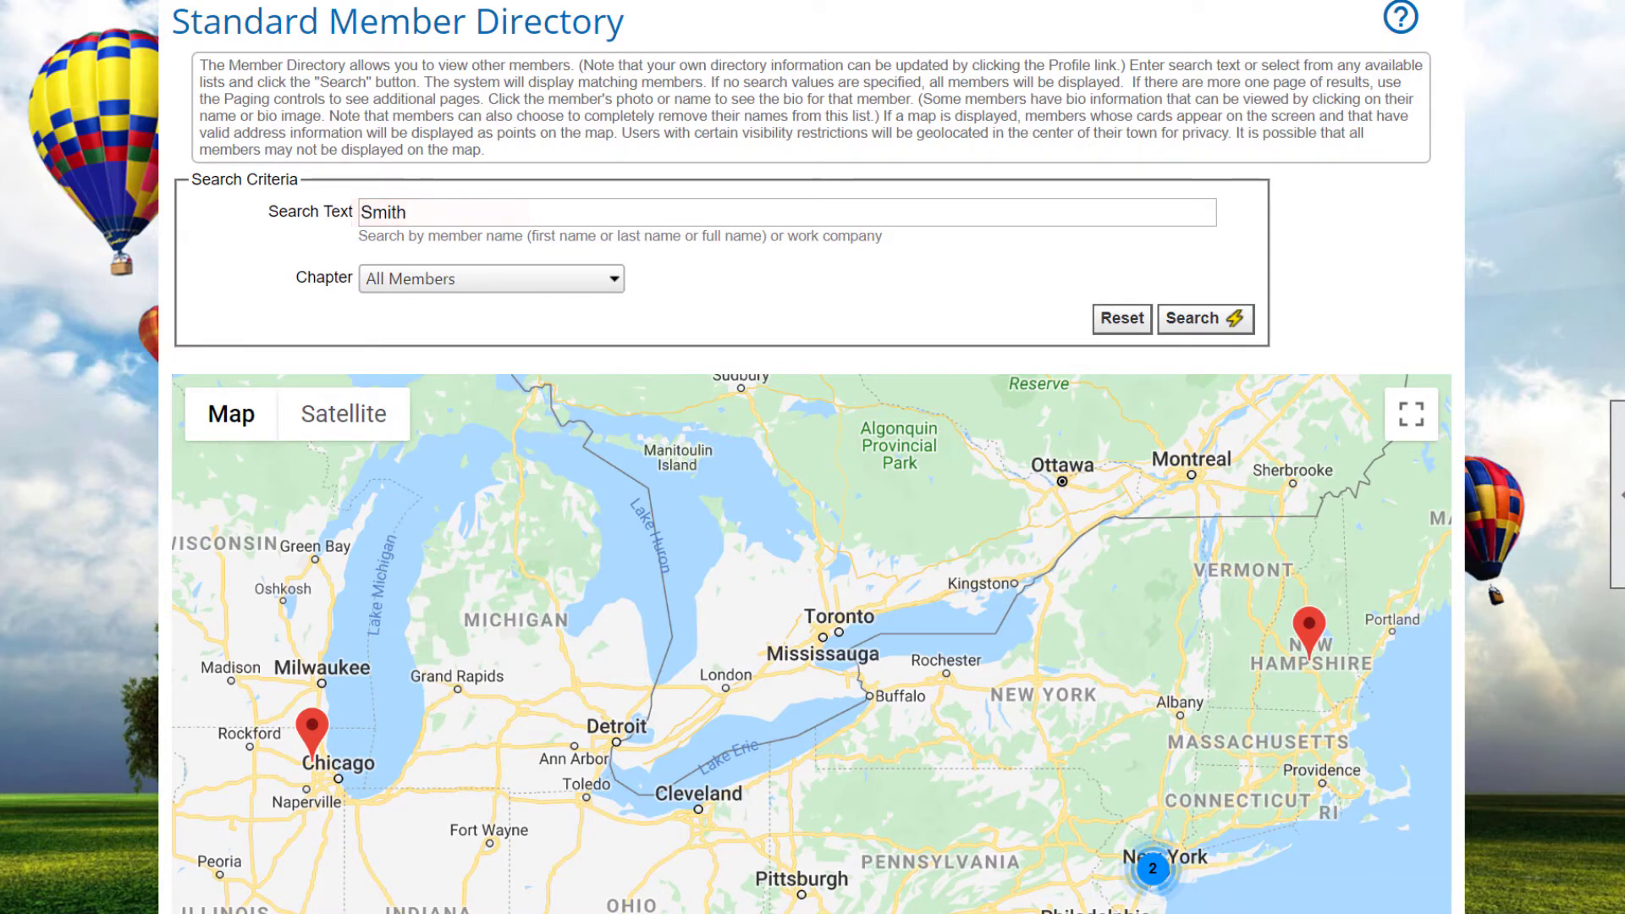
pyautogui.scroll(-10, 811, 457)
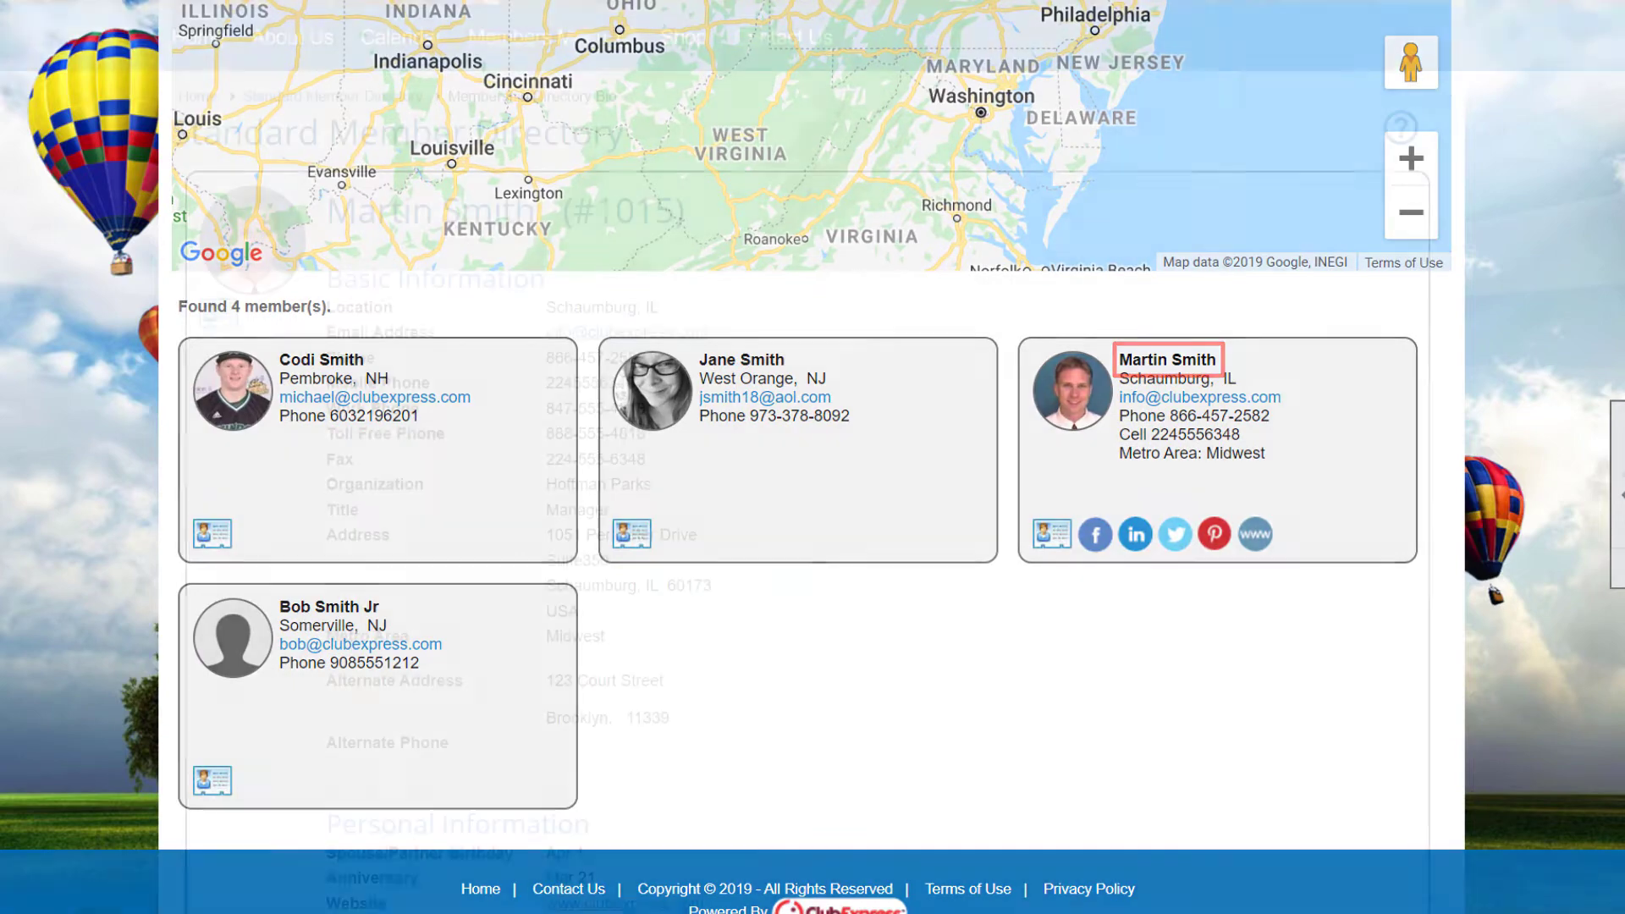
pyautogui.scroll(-15, 810, 457)
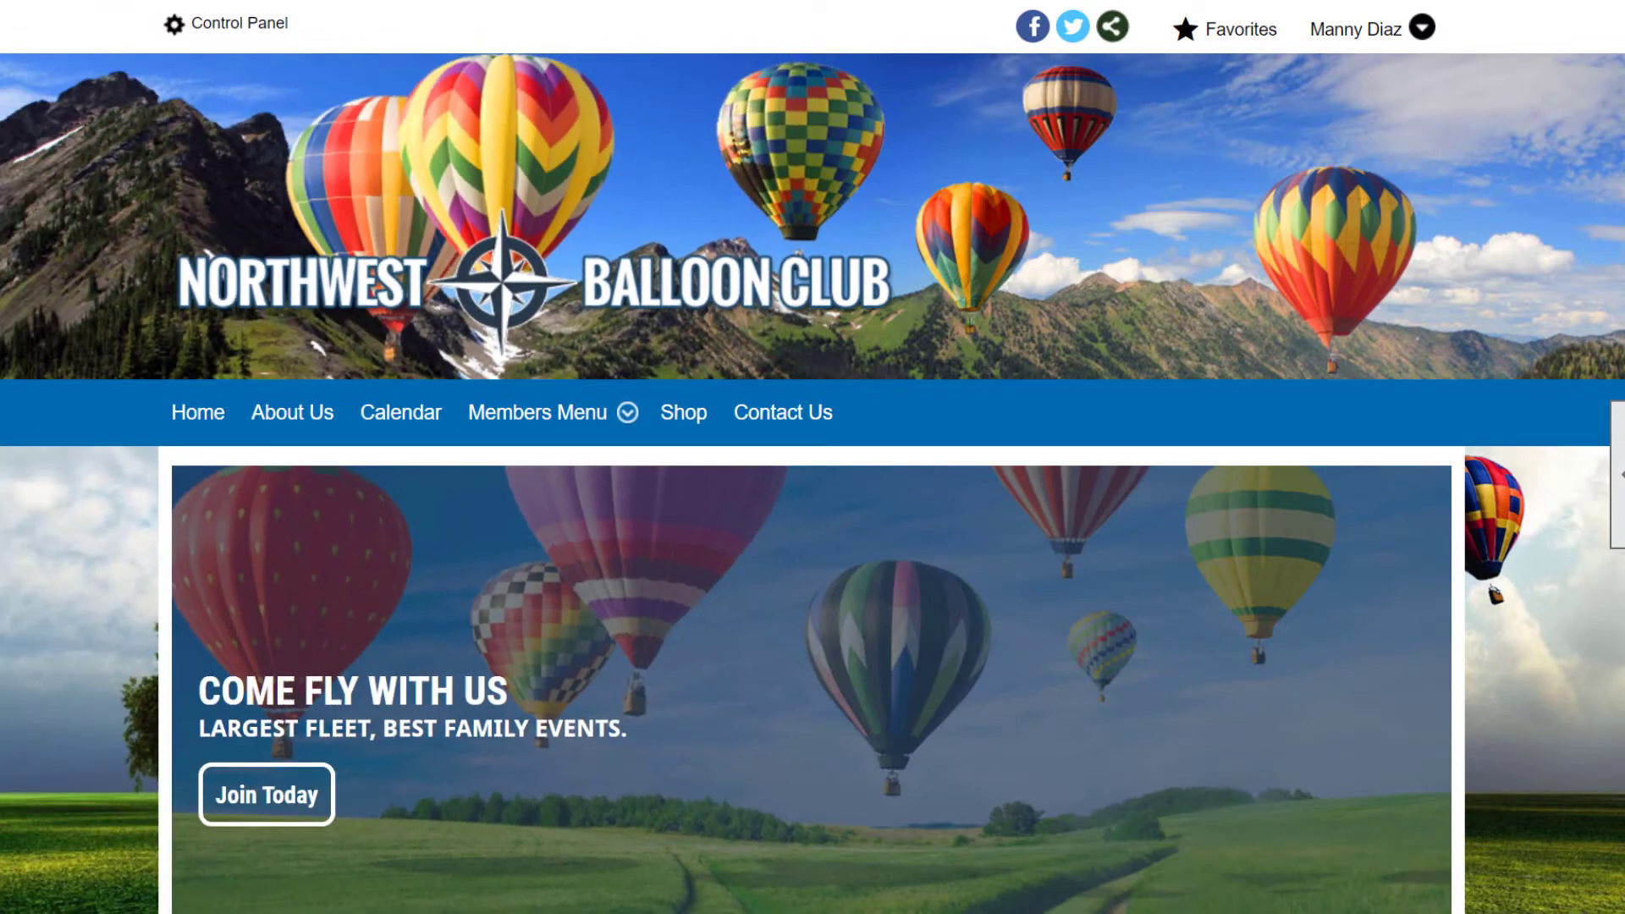
# - Open the collectibles page of the logged-in member's own profile
pyautogui.click(1424, 30)
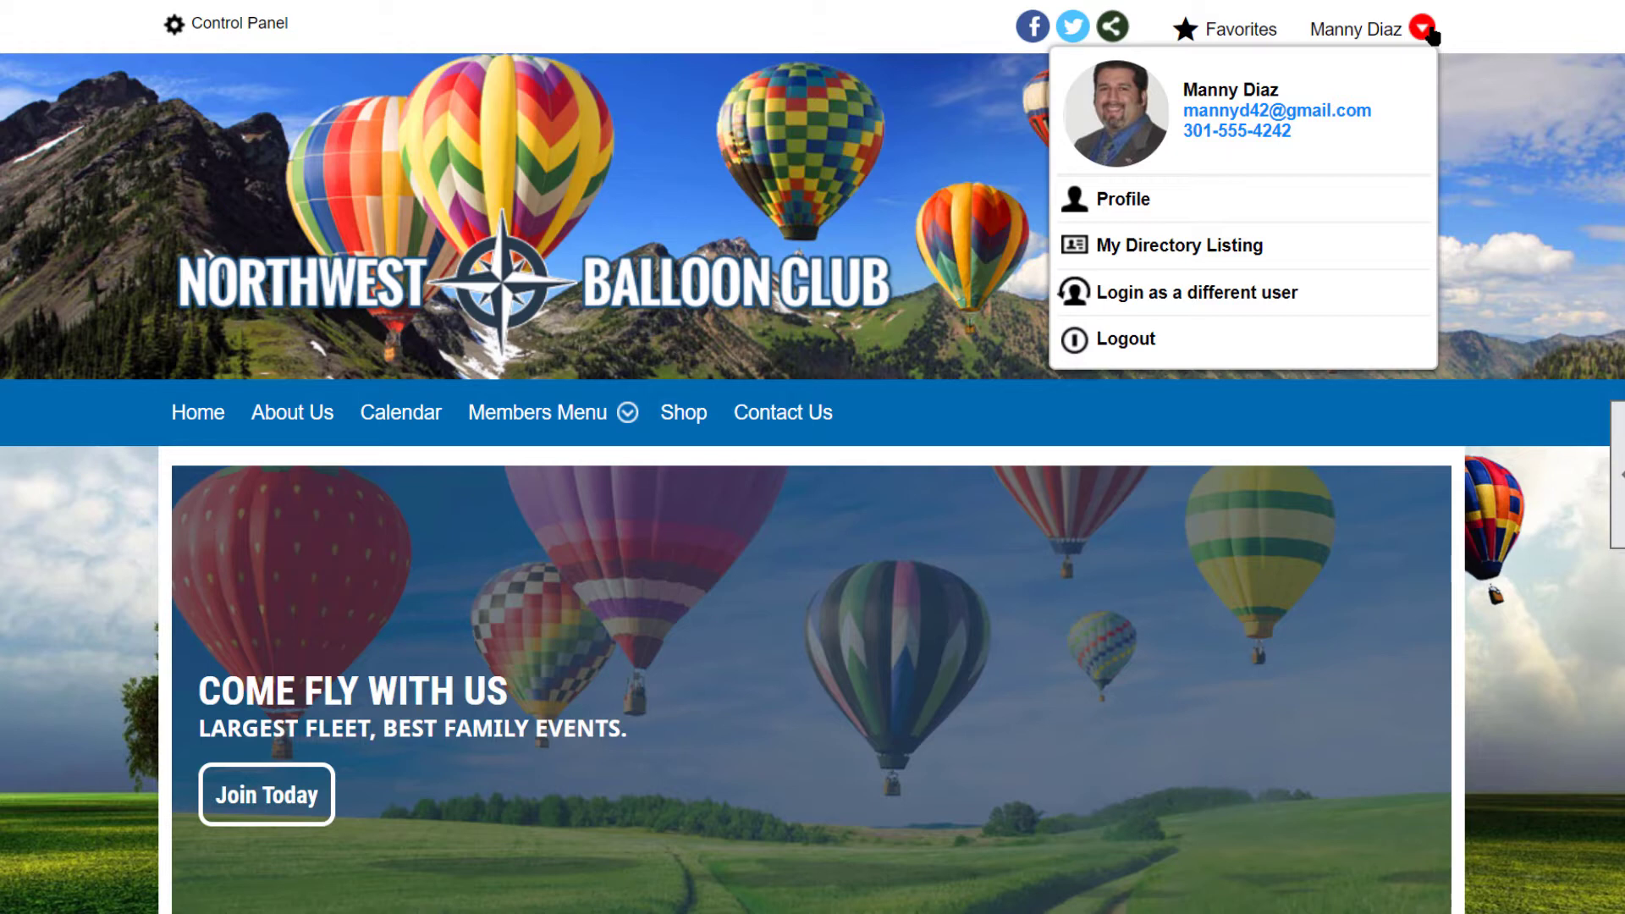
pyautogui.click(1123, 200)
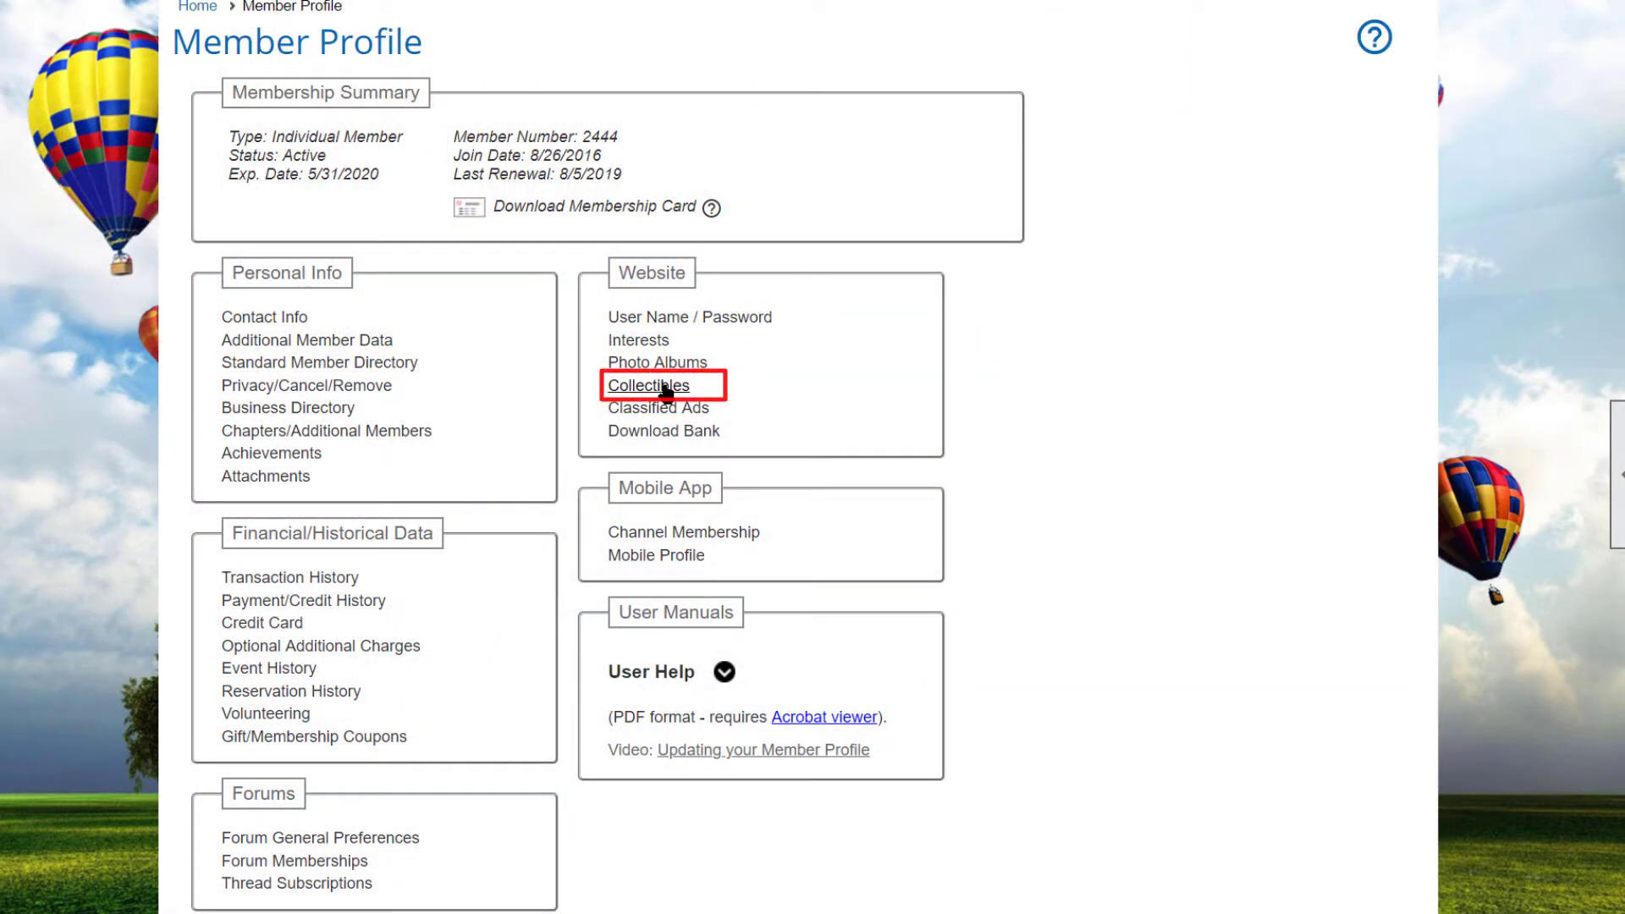
pyautogui.click(665, 387)
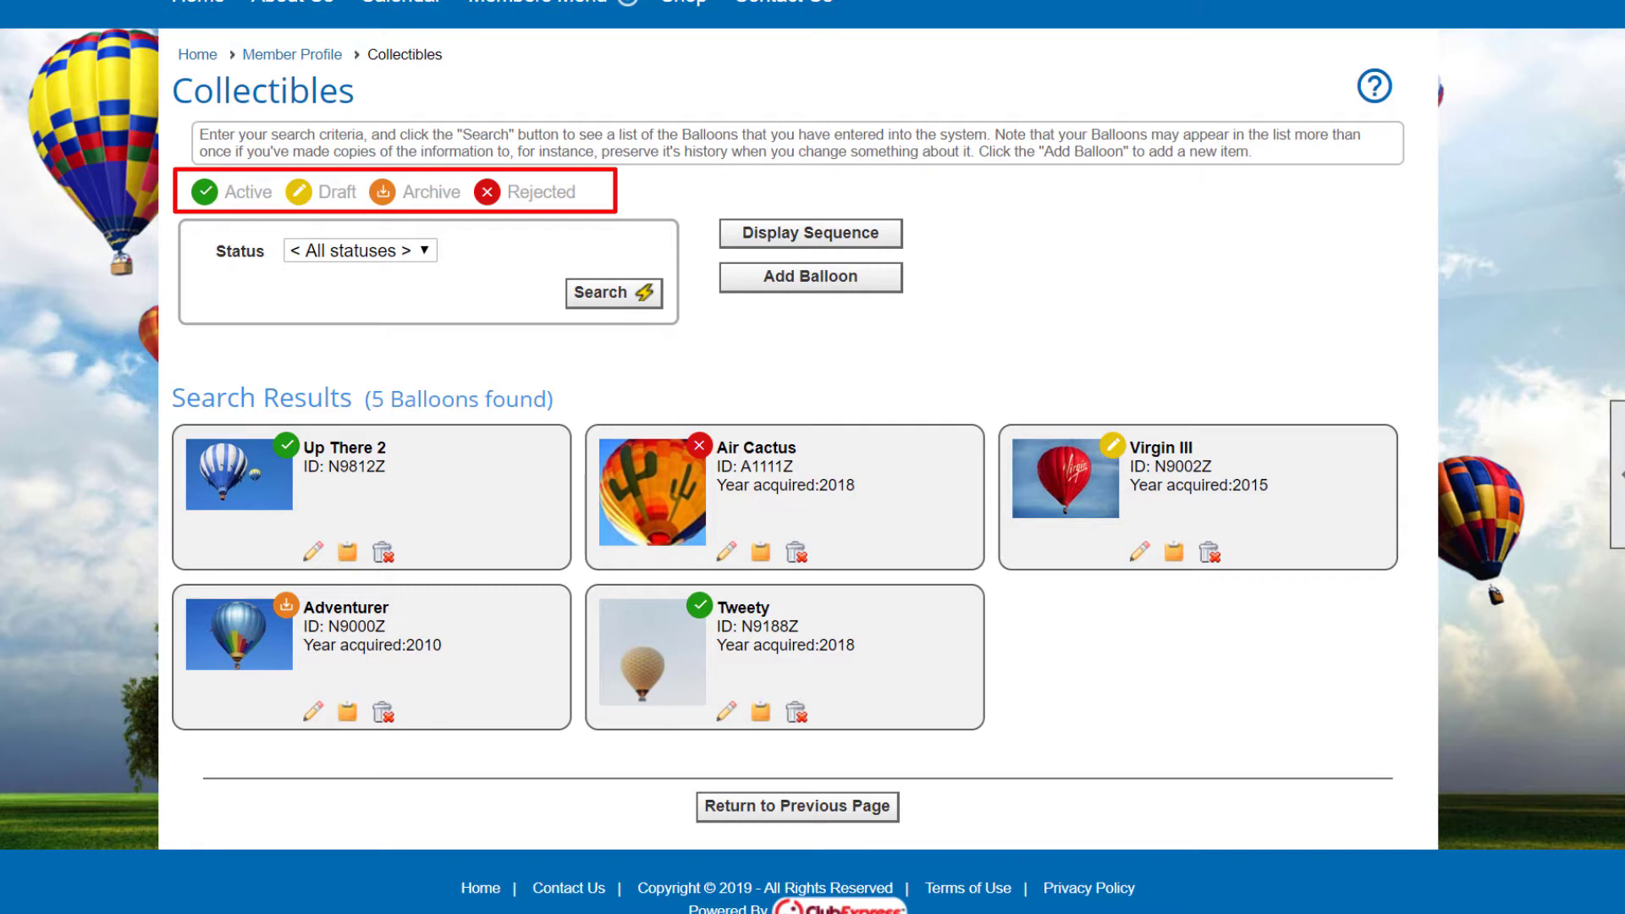
# - Filter the member's own balloons by the Rejected status
pyautogui.click(430, 253)
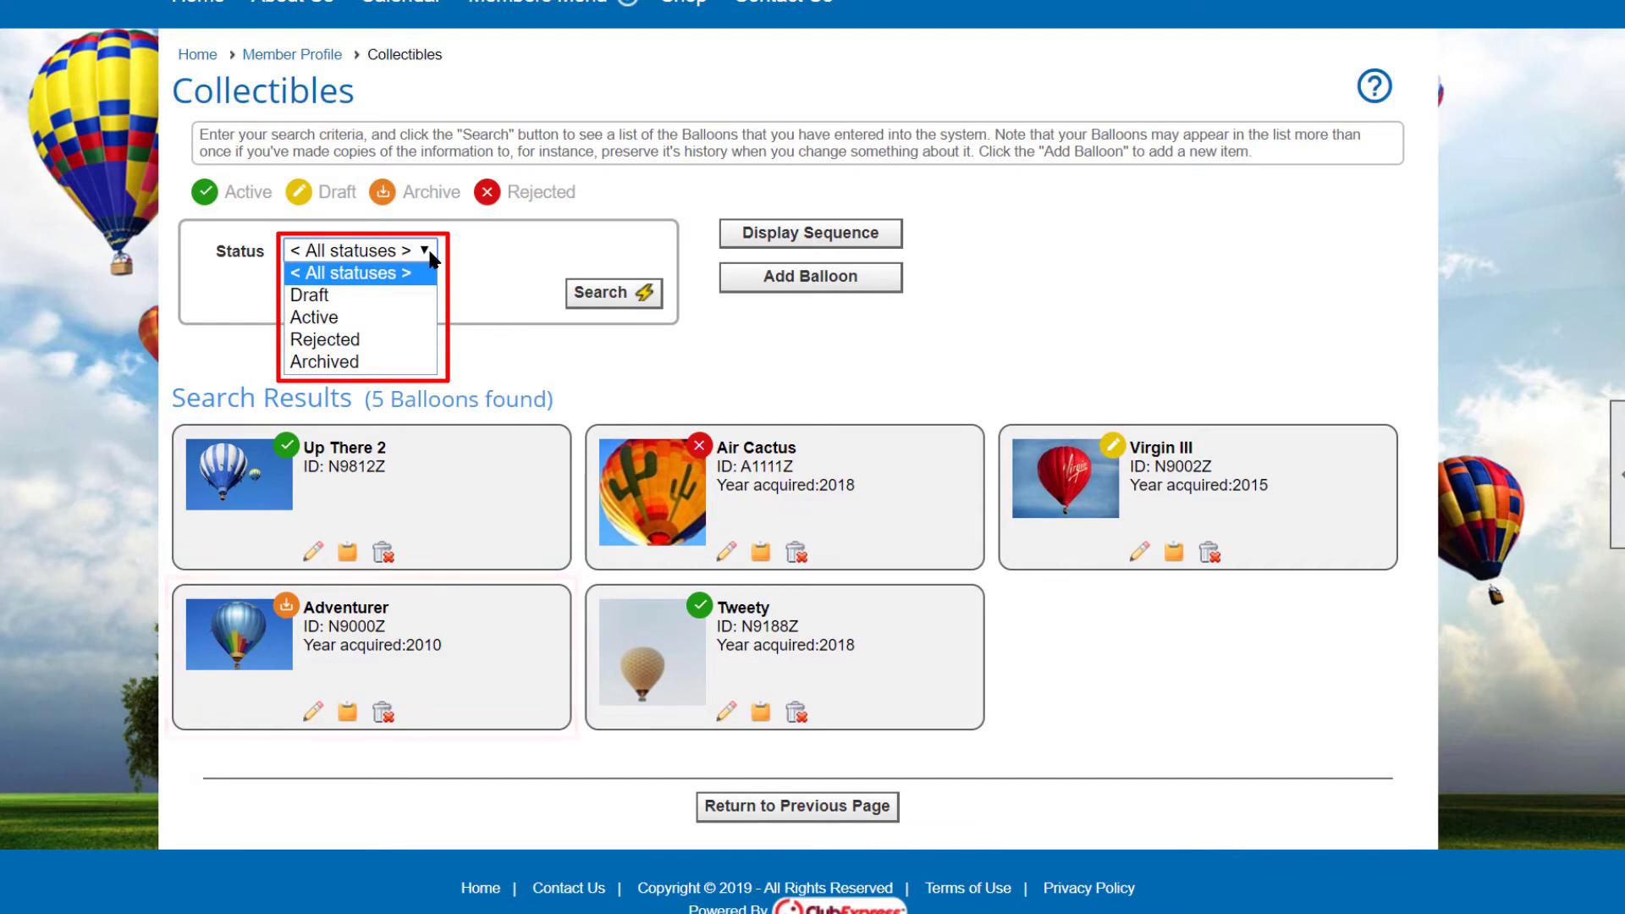
pyautogui.click(367, 339)
pyautogui.click(602, 296)
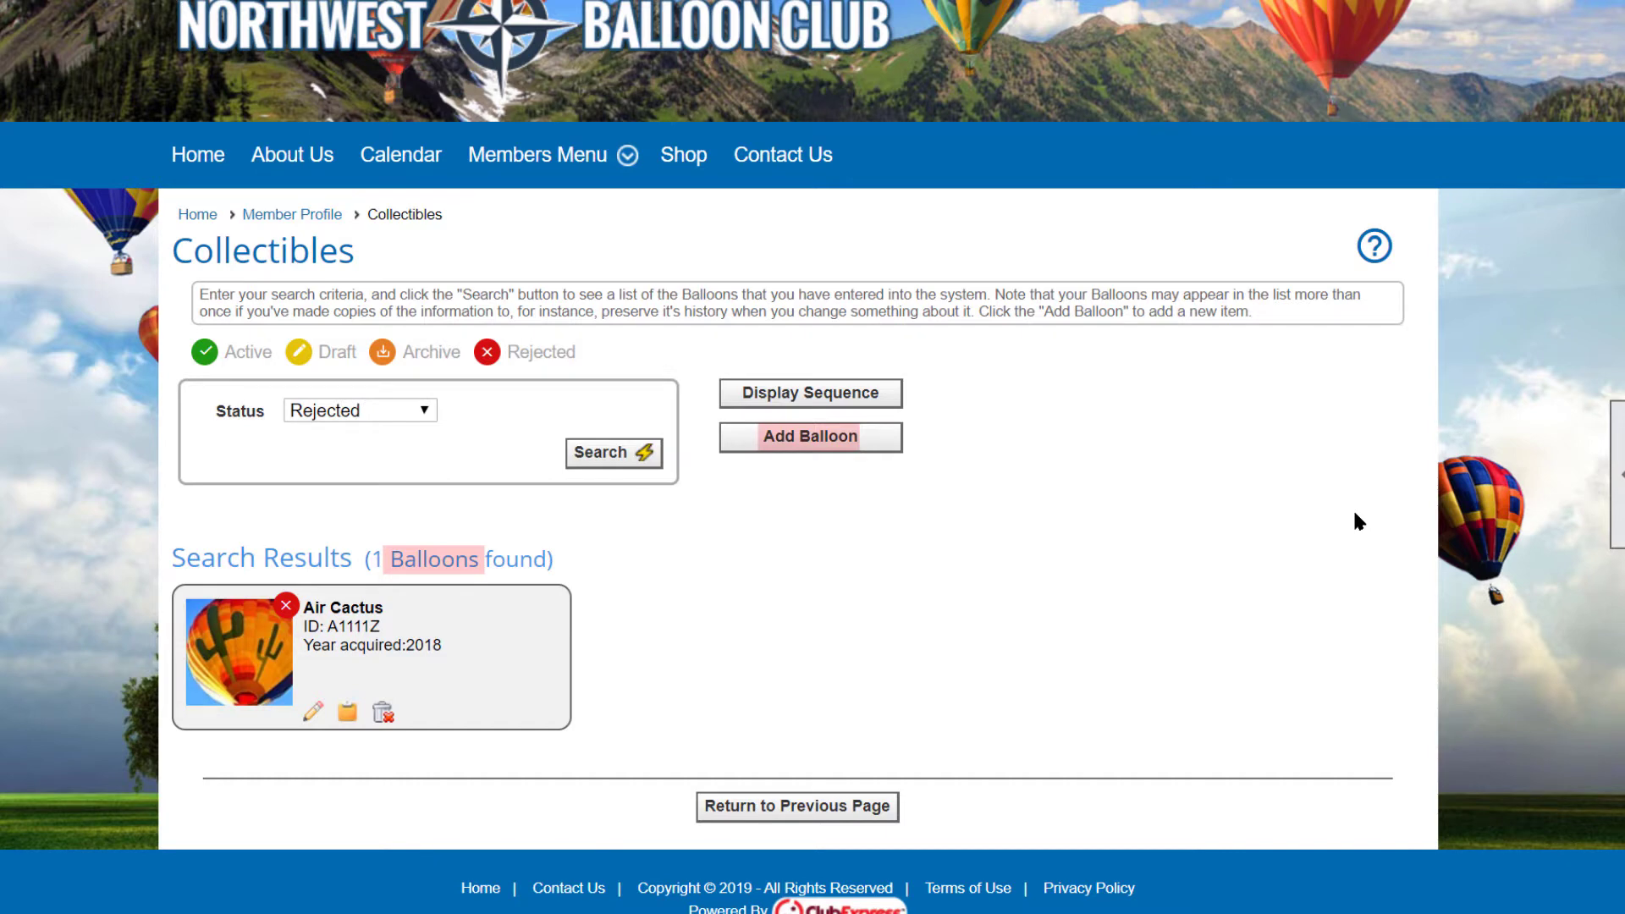
# - Reset the status filter to all statuses and list the member's balloons again
pyautogui.click(407, 415)
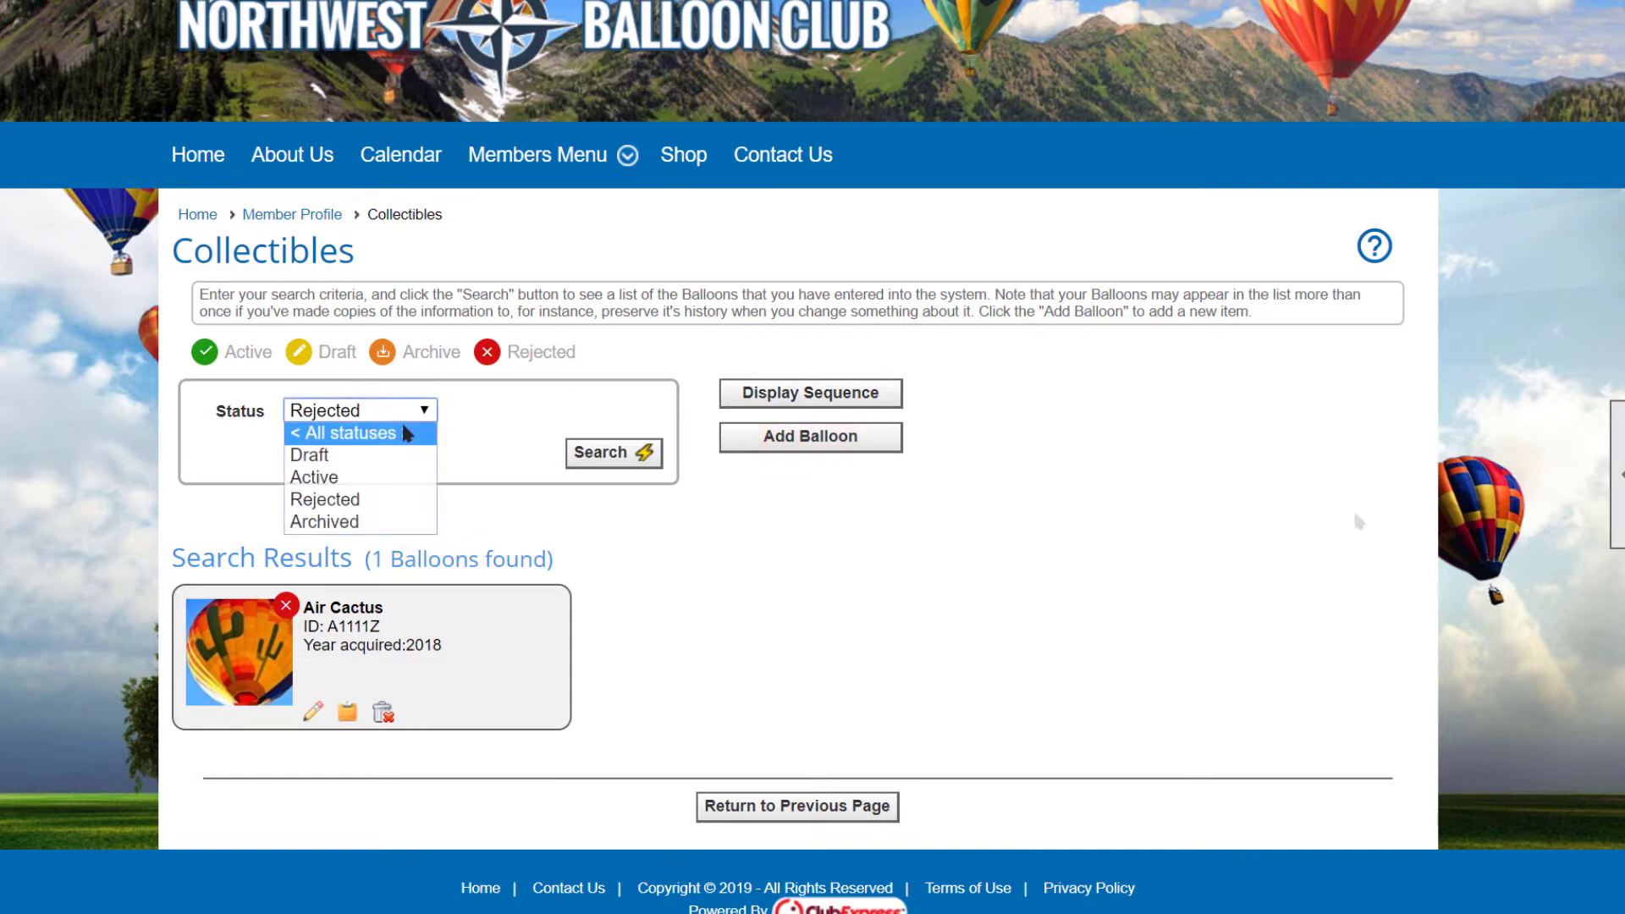
pyautogui.click(421, 436)
pyautogui.click(610, 452)
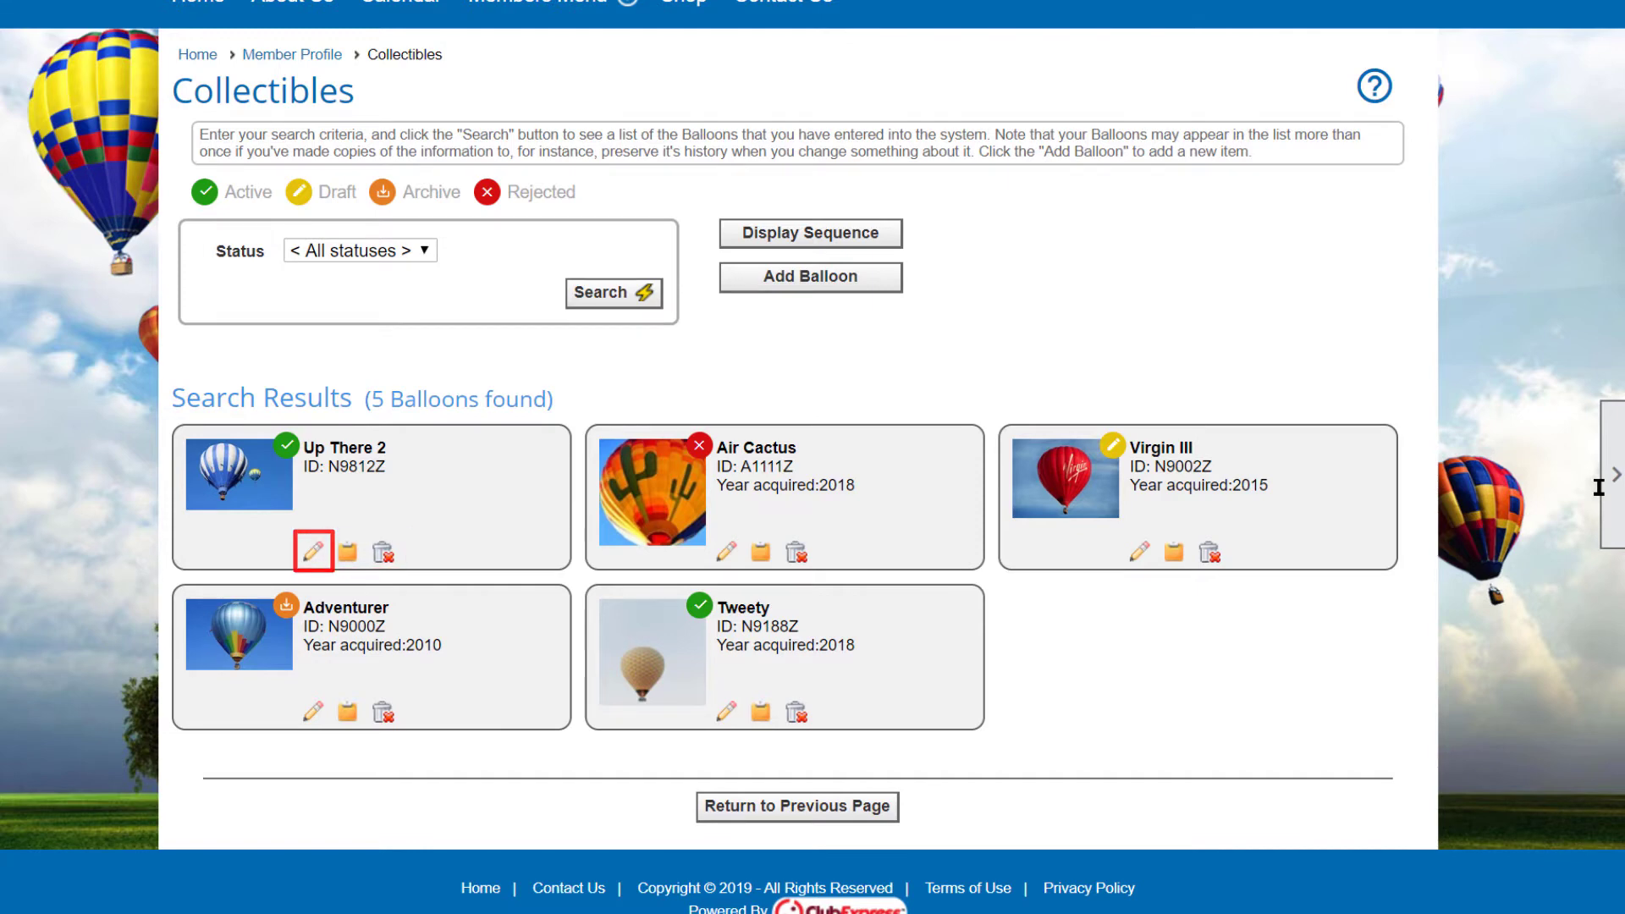
# - Make a copy of the Up There 2 balloon and delete that copy, confirming the deletion
pyautogui.click(348, 553)
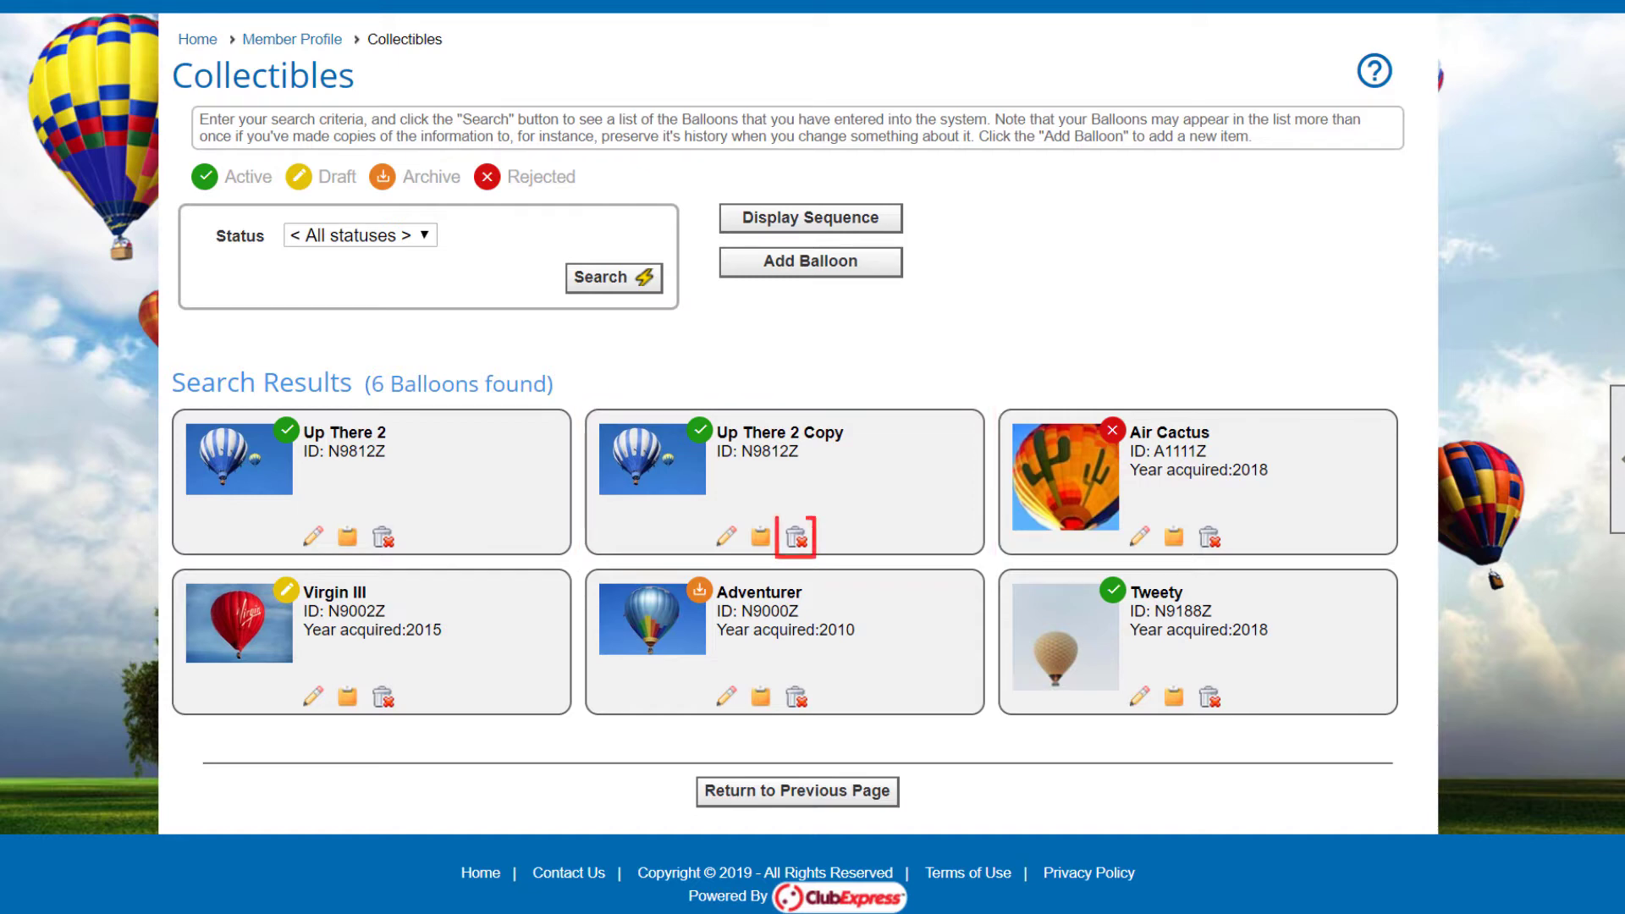
pyautogui.click(796, 538)
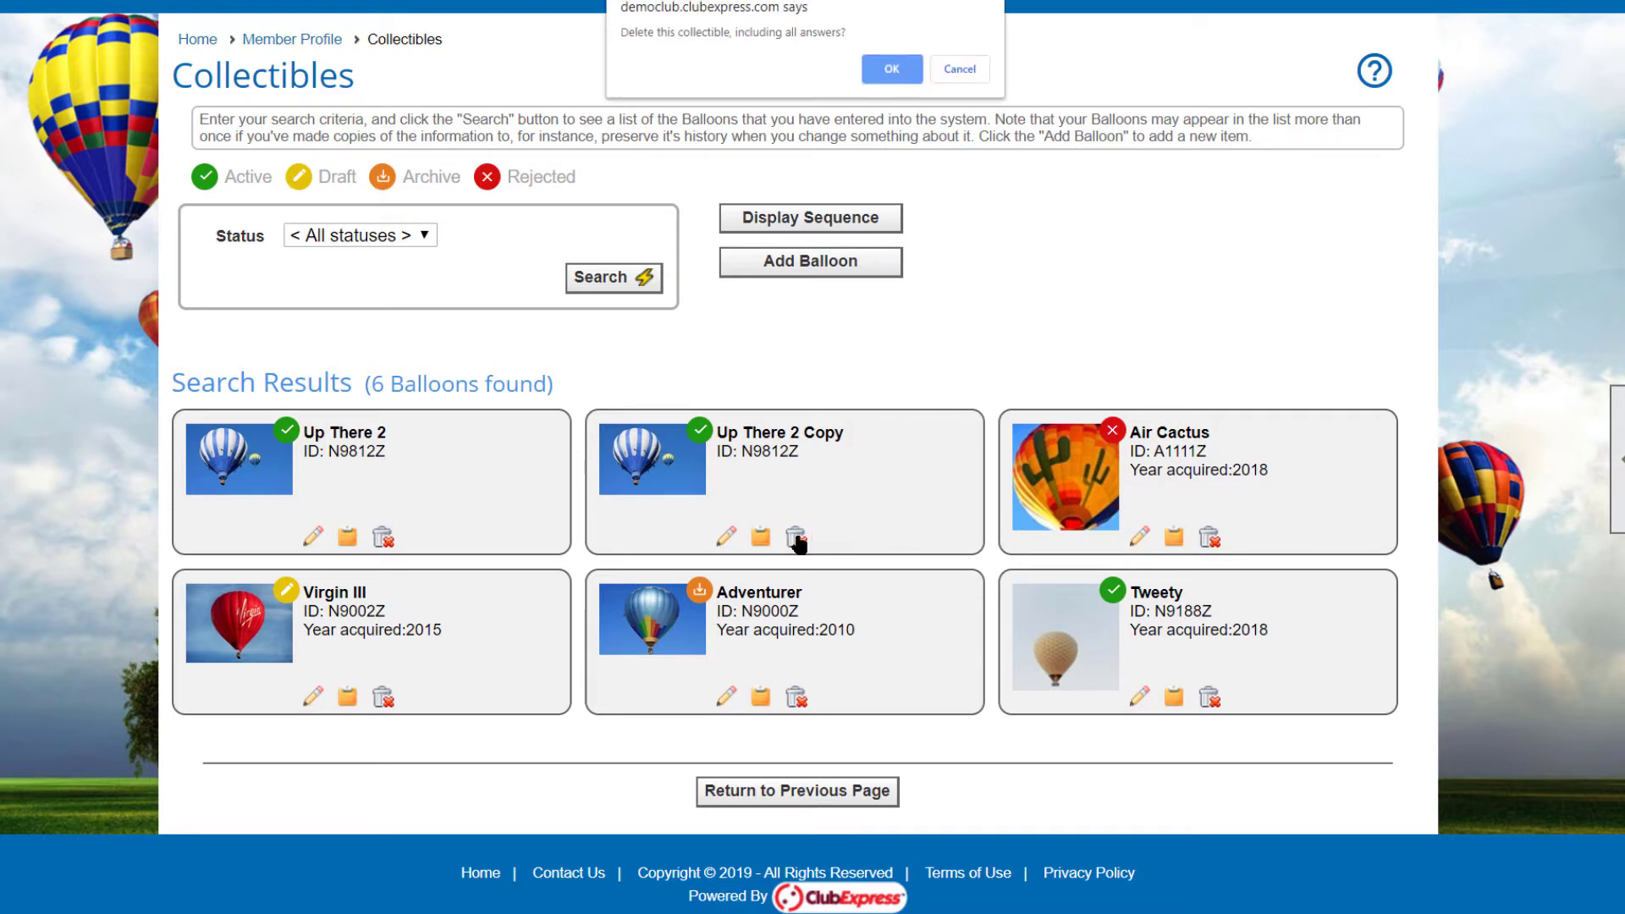
pyautogui.click(892, 70)
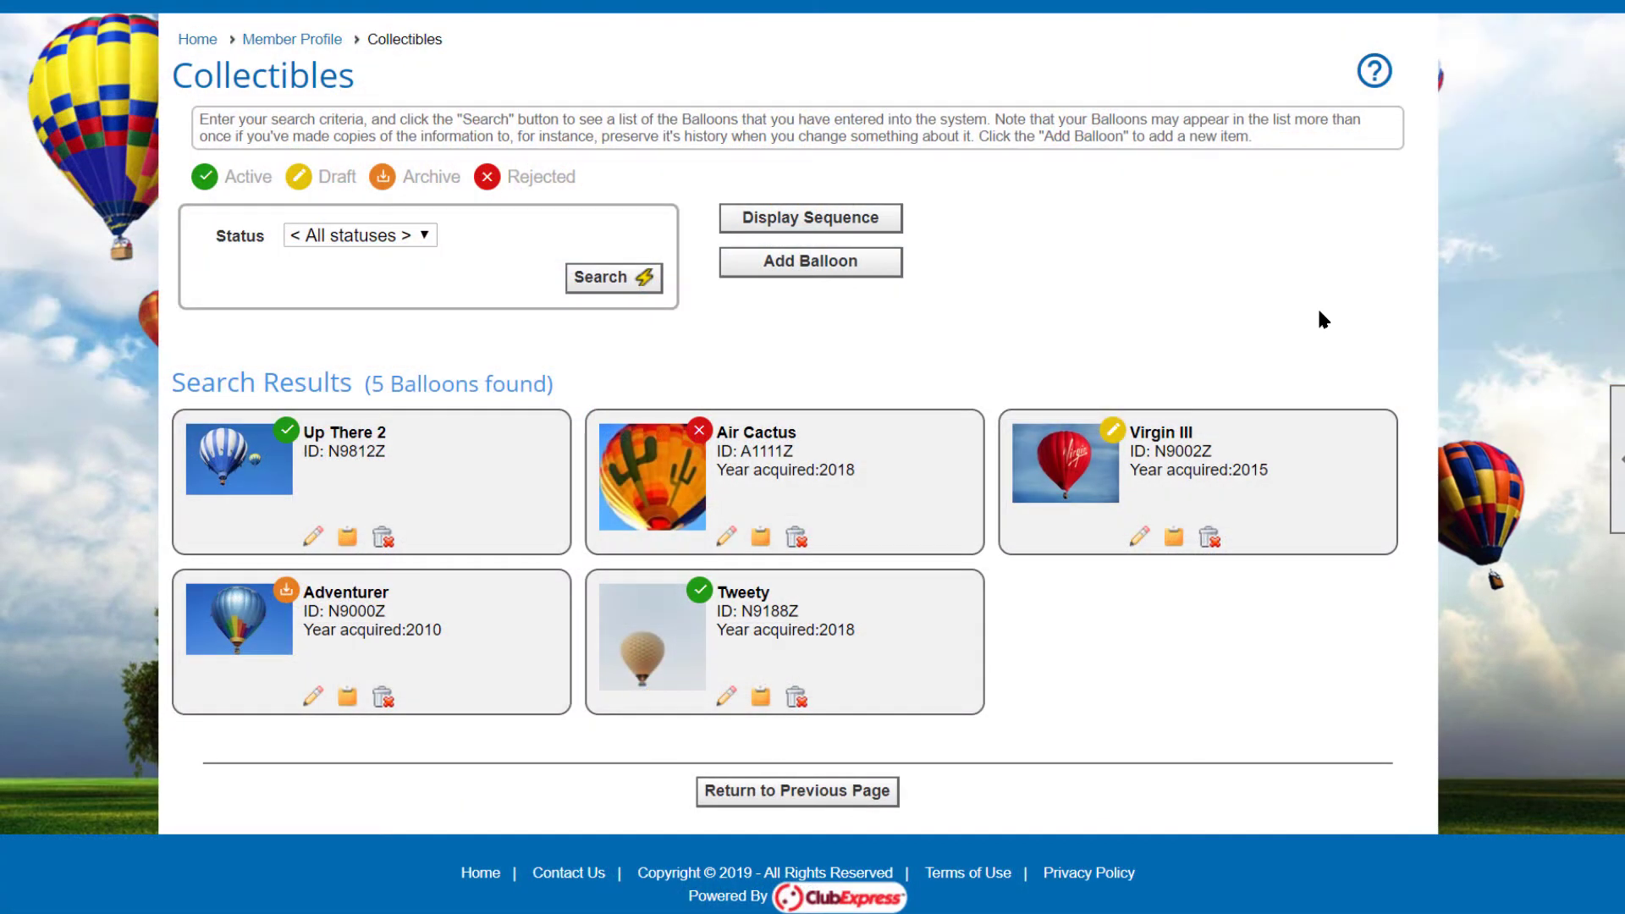
# - Move Tweety to first place in the balloons' display sequence and save the new order
pyautogui.click(842, 220)
pyautogui.click(658, 369)
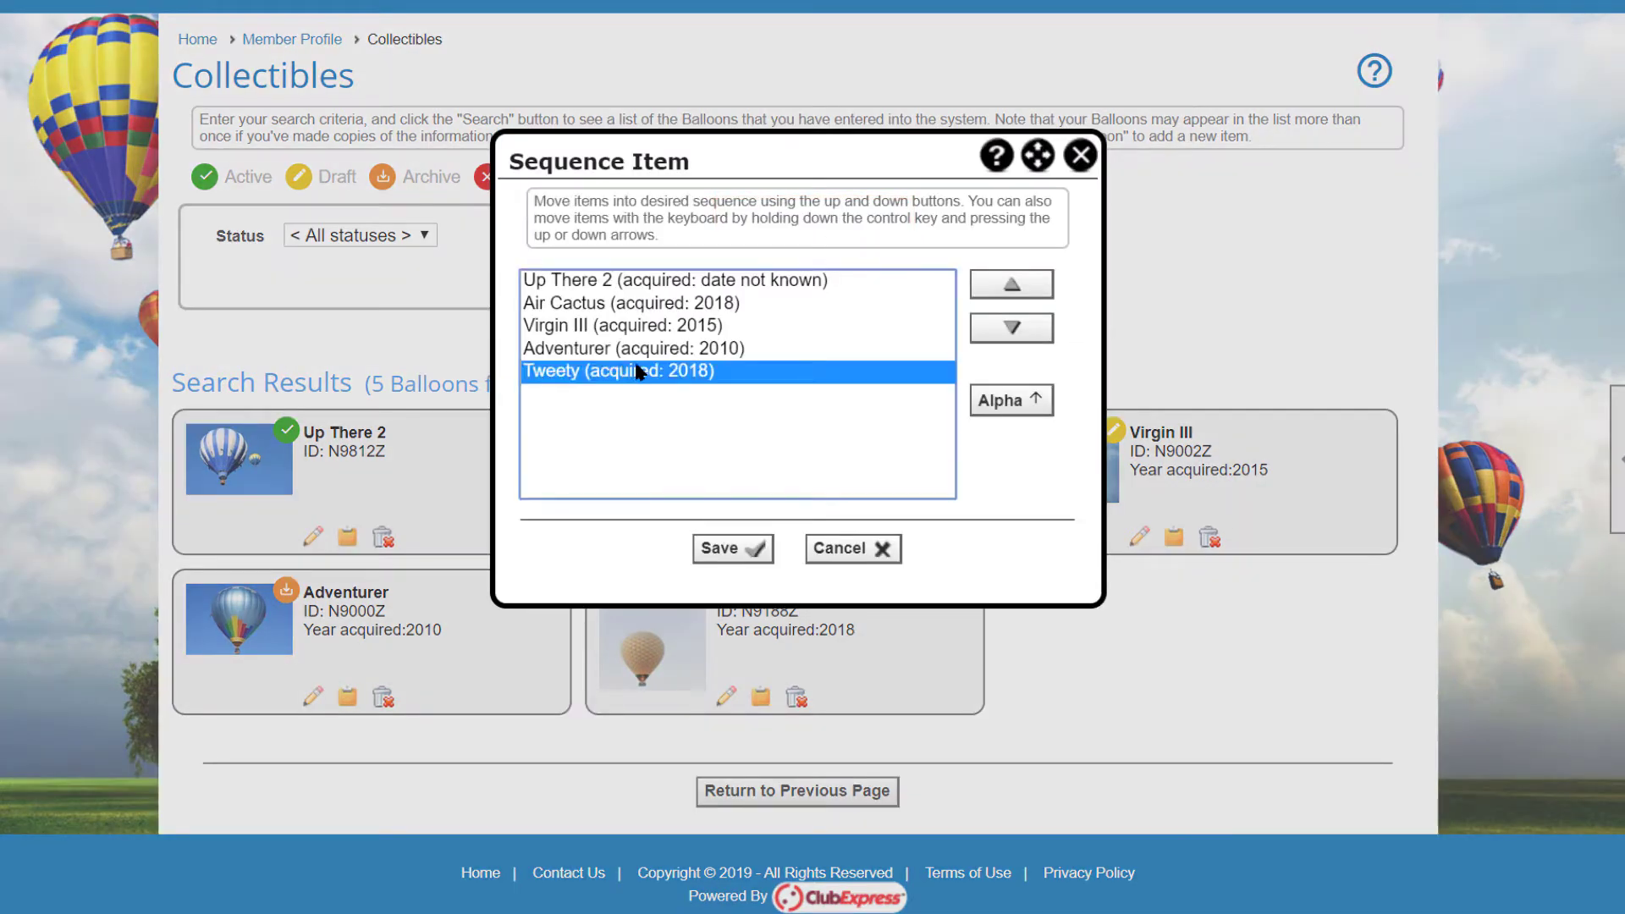
pyautogui.click(1016, 286)
pyautogui.click(1015, 286)
pyautogui.click(1015, 286)
pyautogui.click(1015, 286)
pyautogui.click(726, 550)
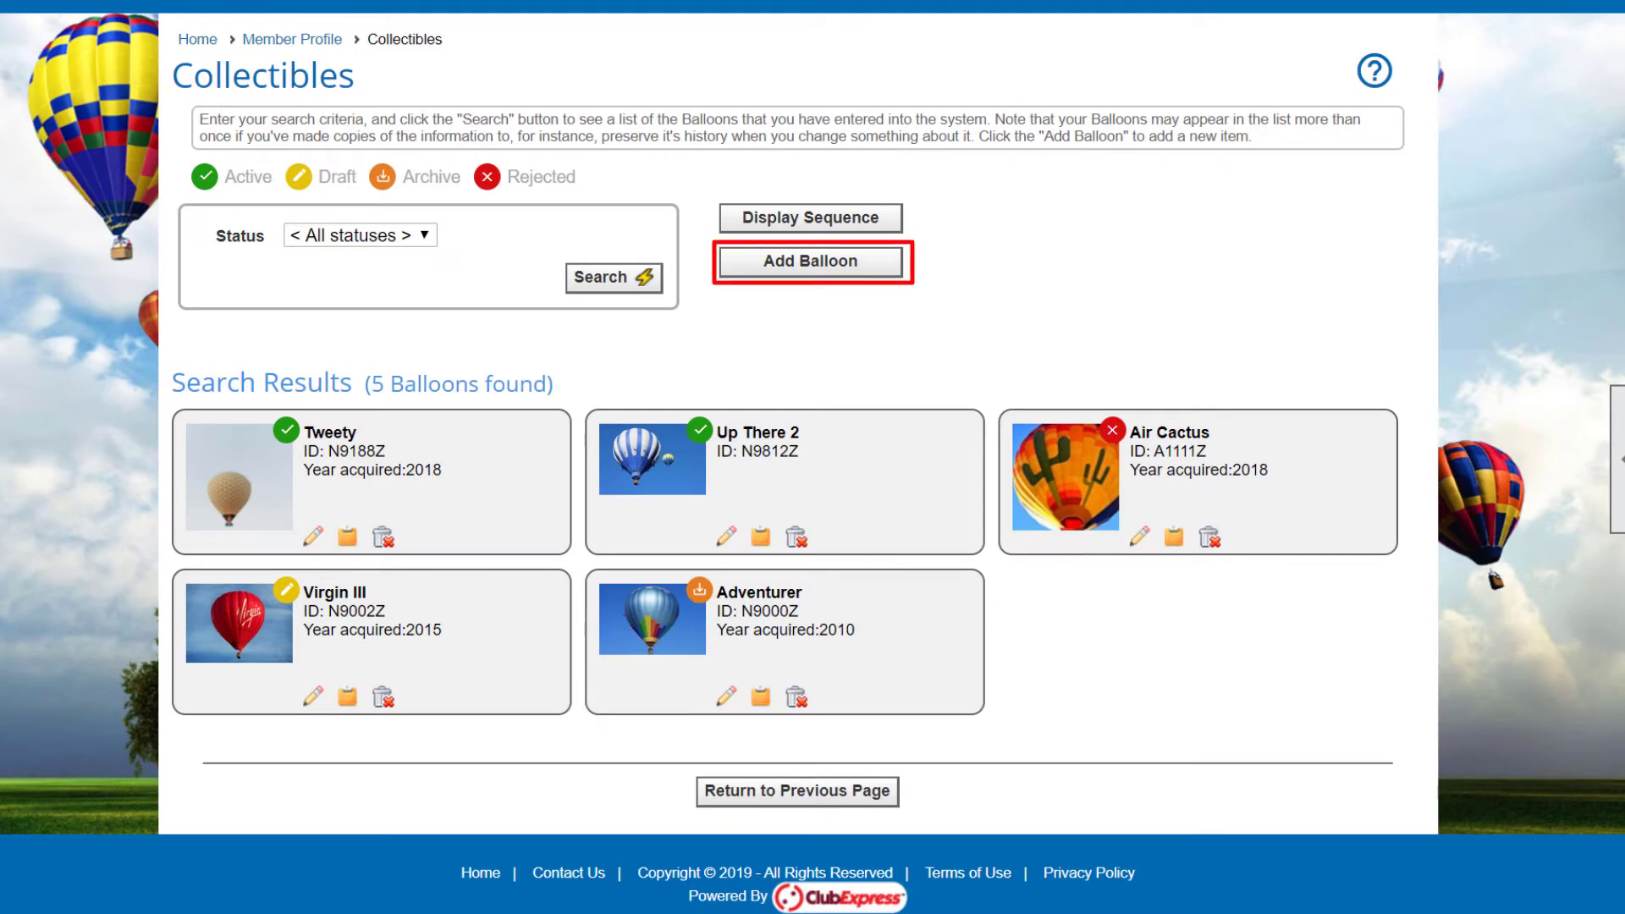
# - Add a new balloon named Black Diamond with the NAA registration number N9313B
pyautogui.write('B')
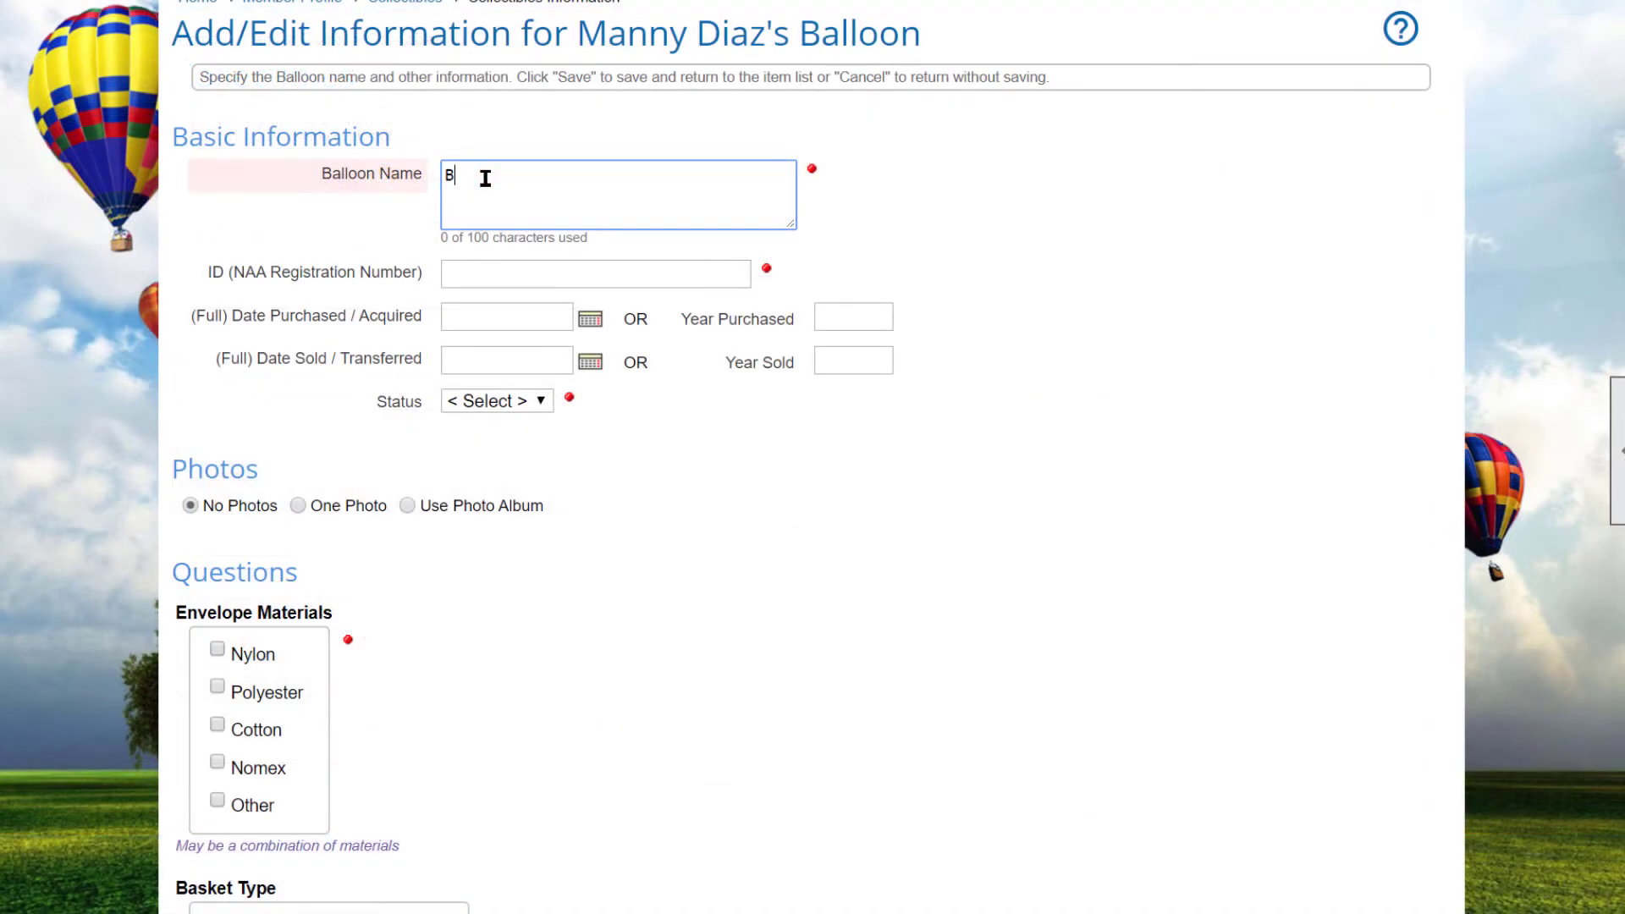
pyautogui.write('lack Dia')
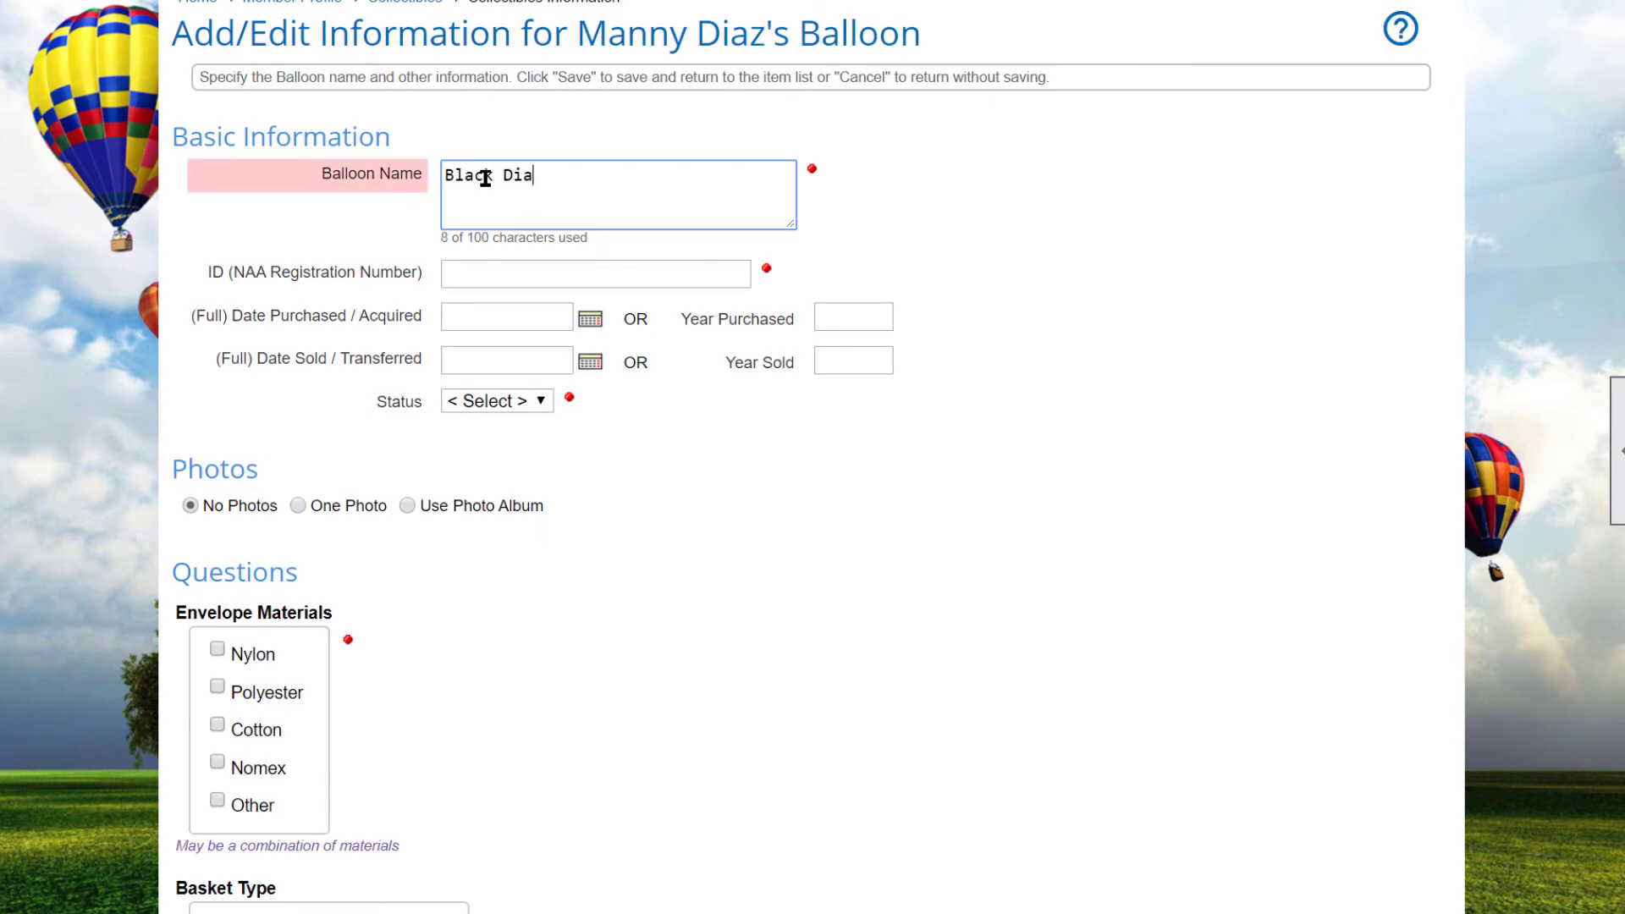
pyautogui.write('mond')
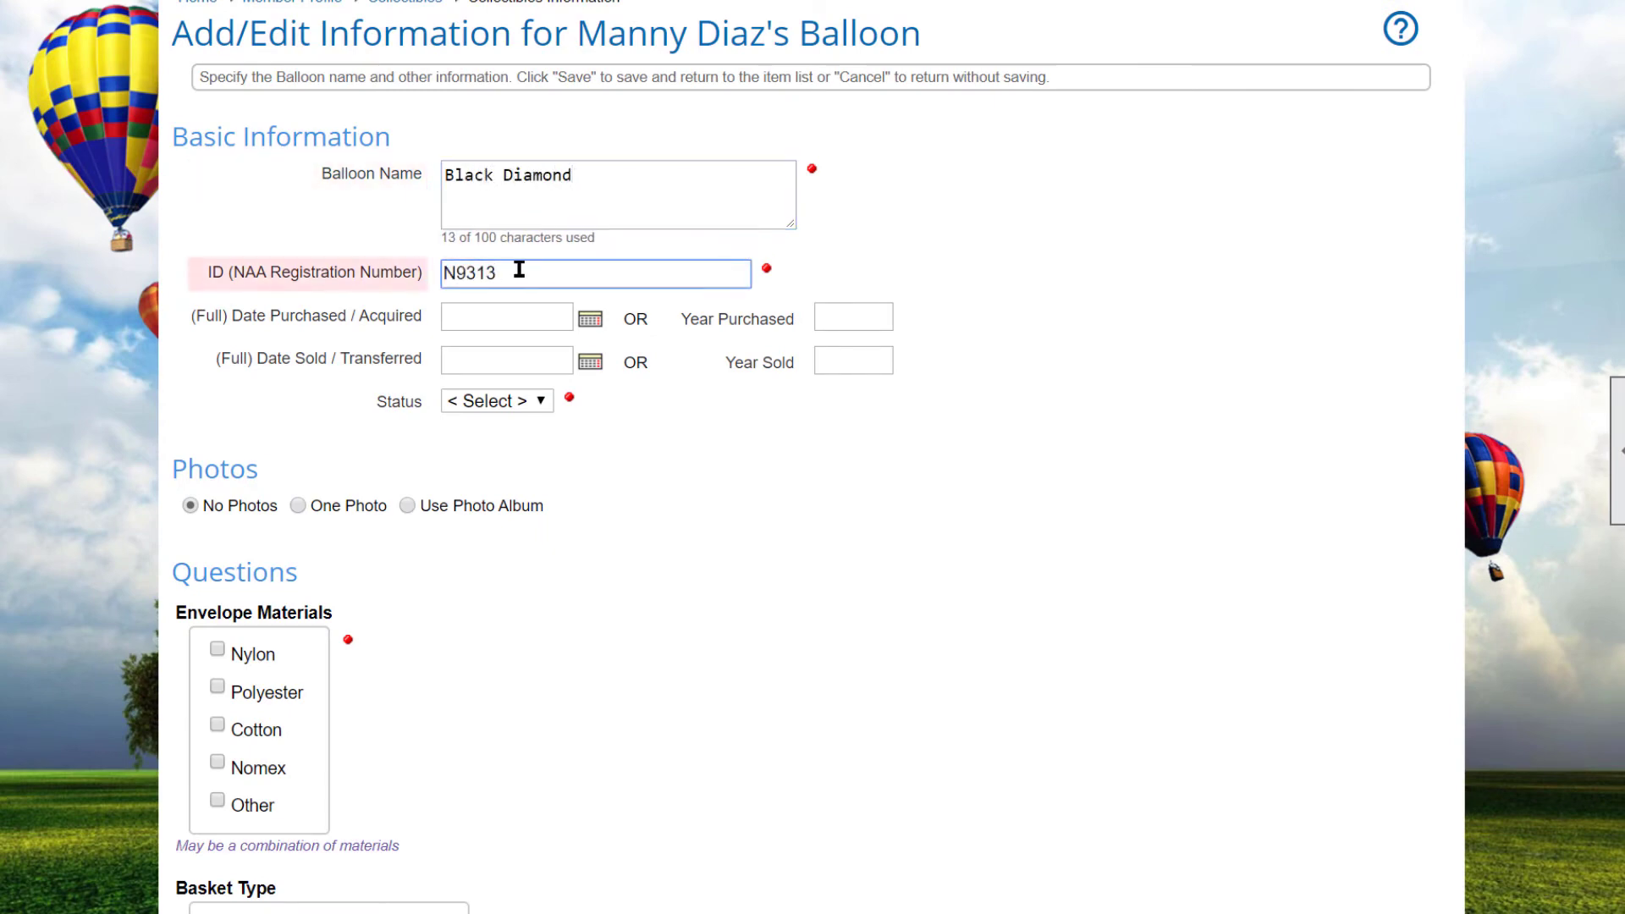
pyautogui.write('B')
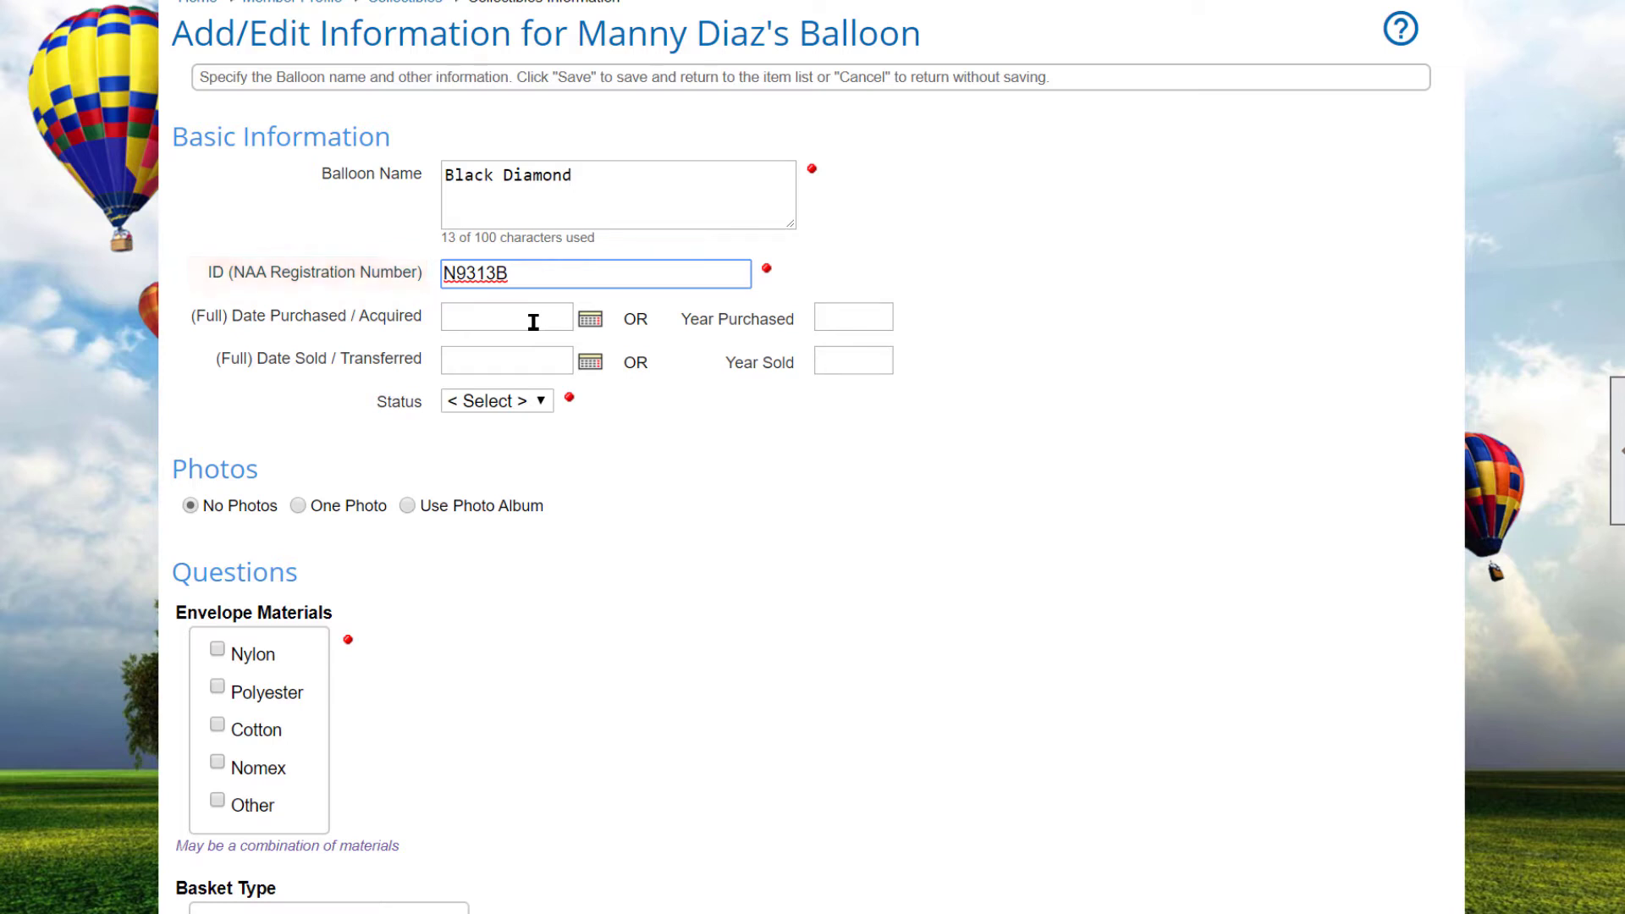
# - Set the new balloon's full date purchased/acquired to 5/11/2019 and its status to Active
pyautogui.click(533, 322)
pyautogui.write('5/11/2019')
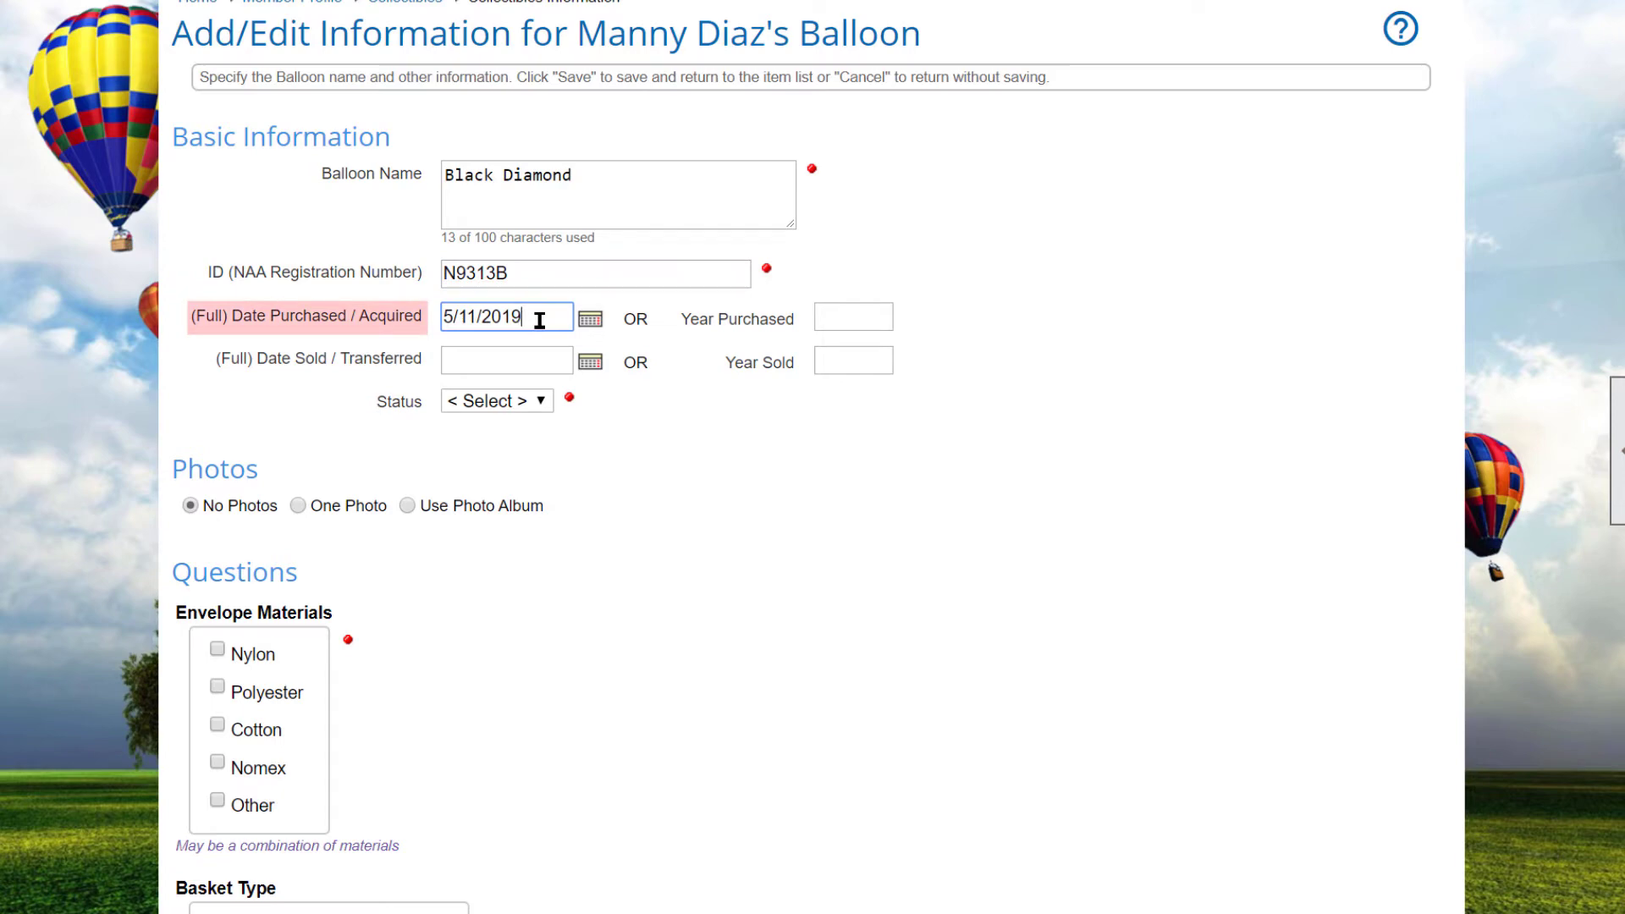
pyautogui.click(546, 402)
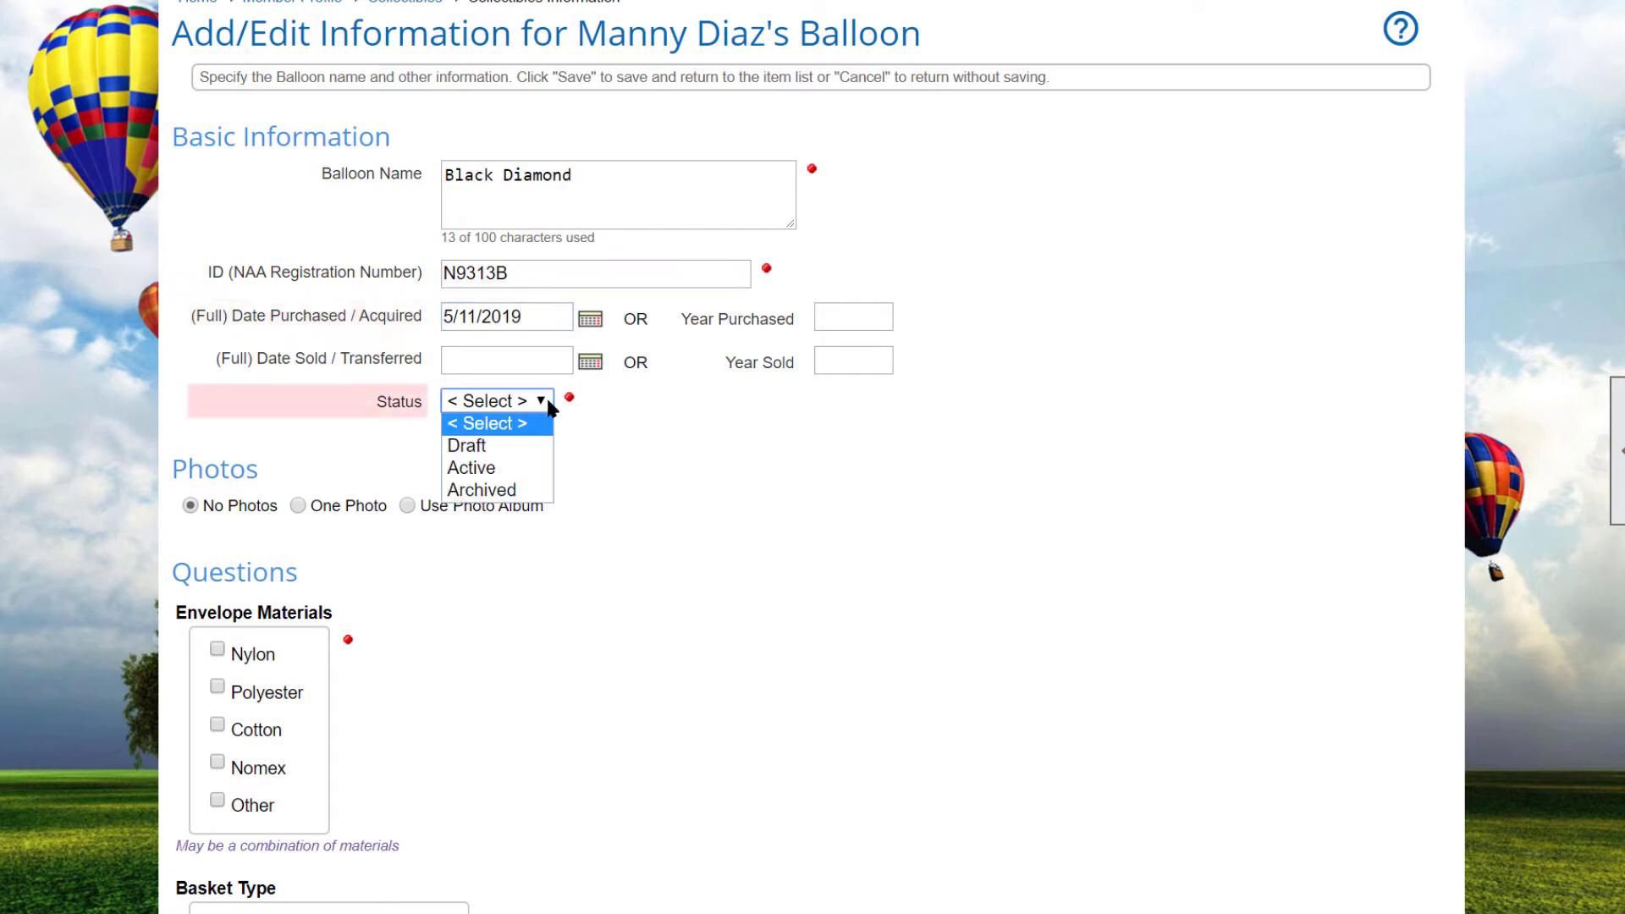
pyautogui.click(531, 471)
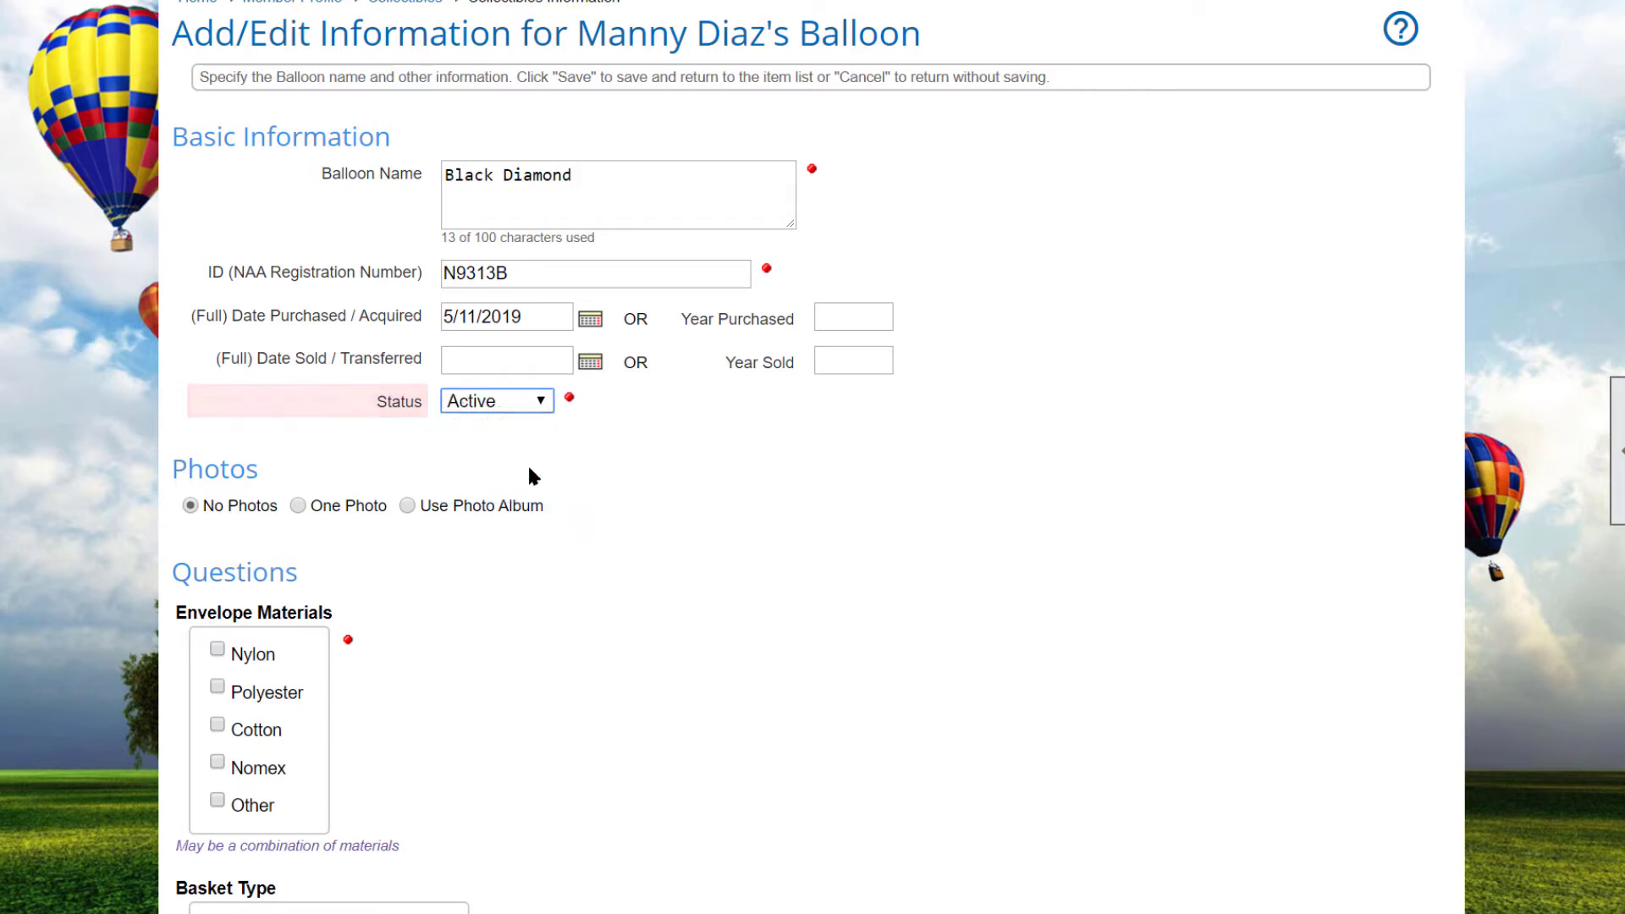
# - Use a photo album for the balloon's photos and choose the Diamond Balloon album
pyautogui.click(406, 505)
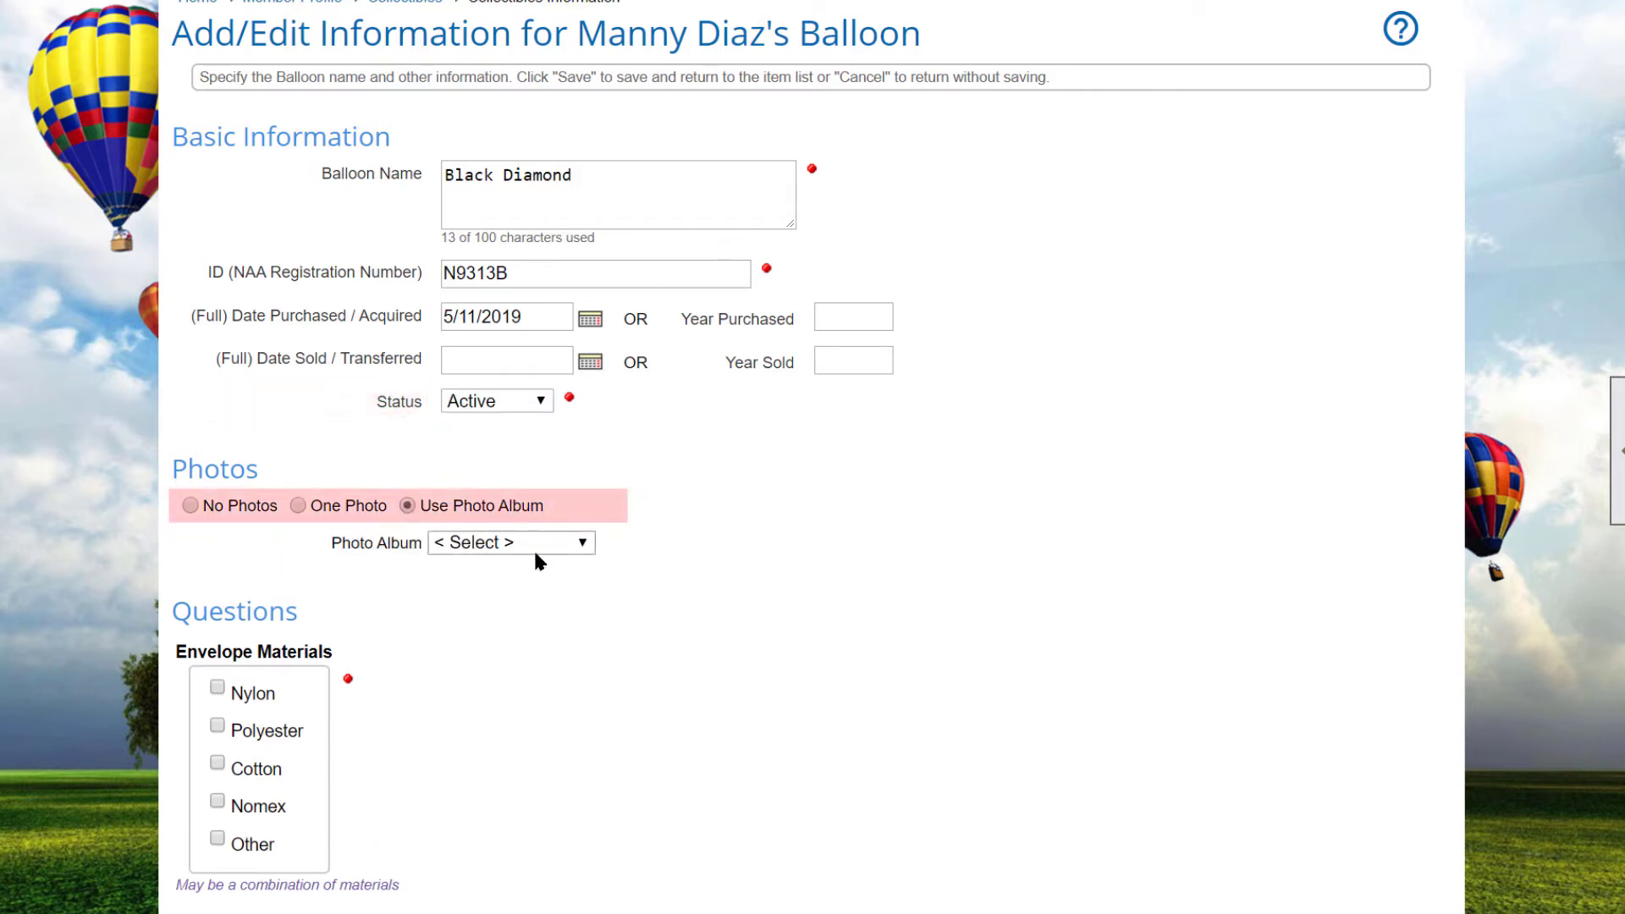
pyautogui.click(588, 544)
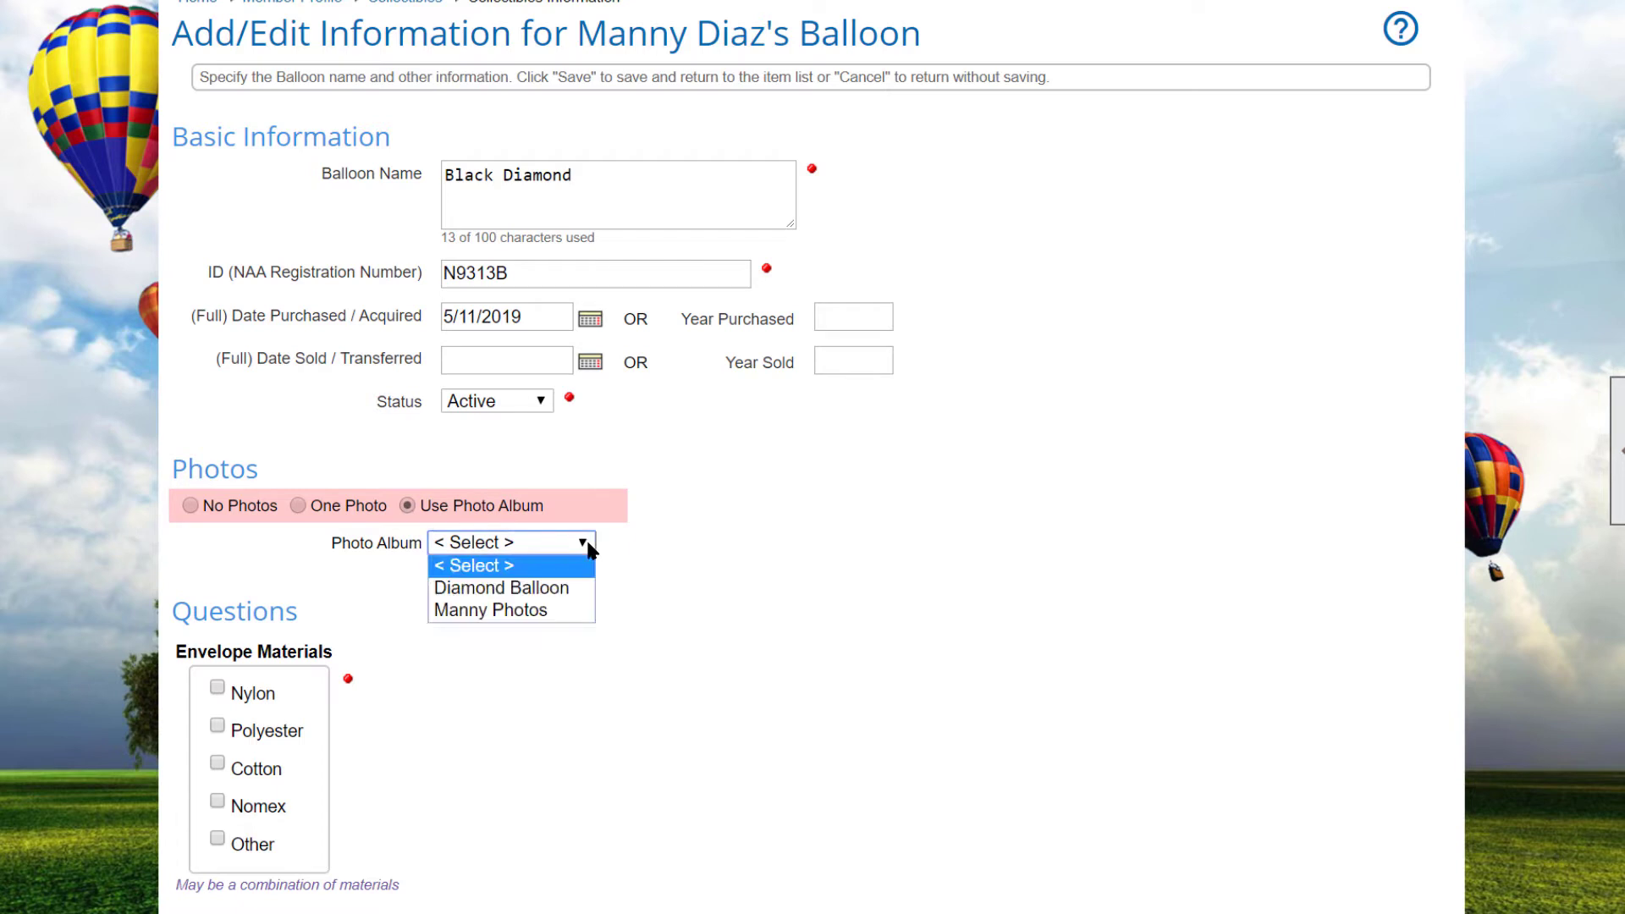
pyautogui.click(582, 594)
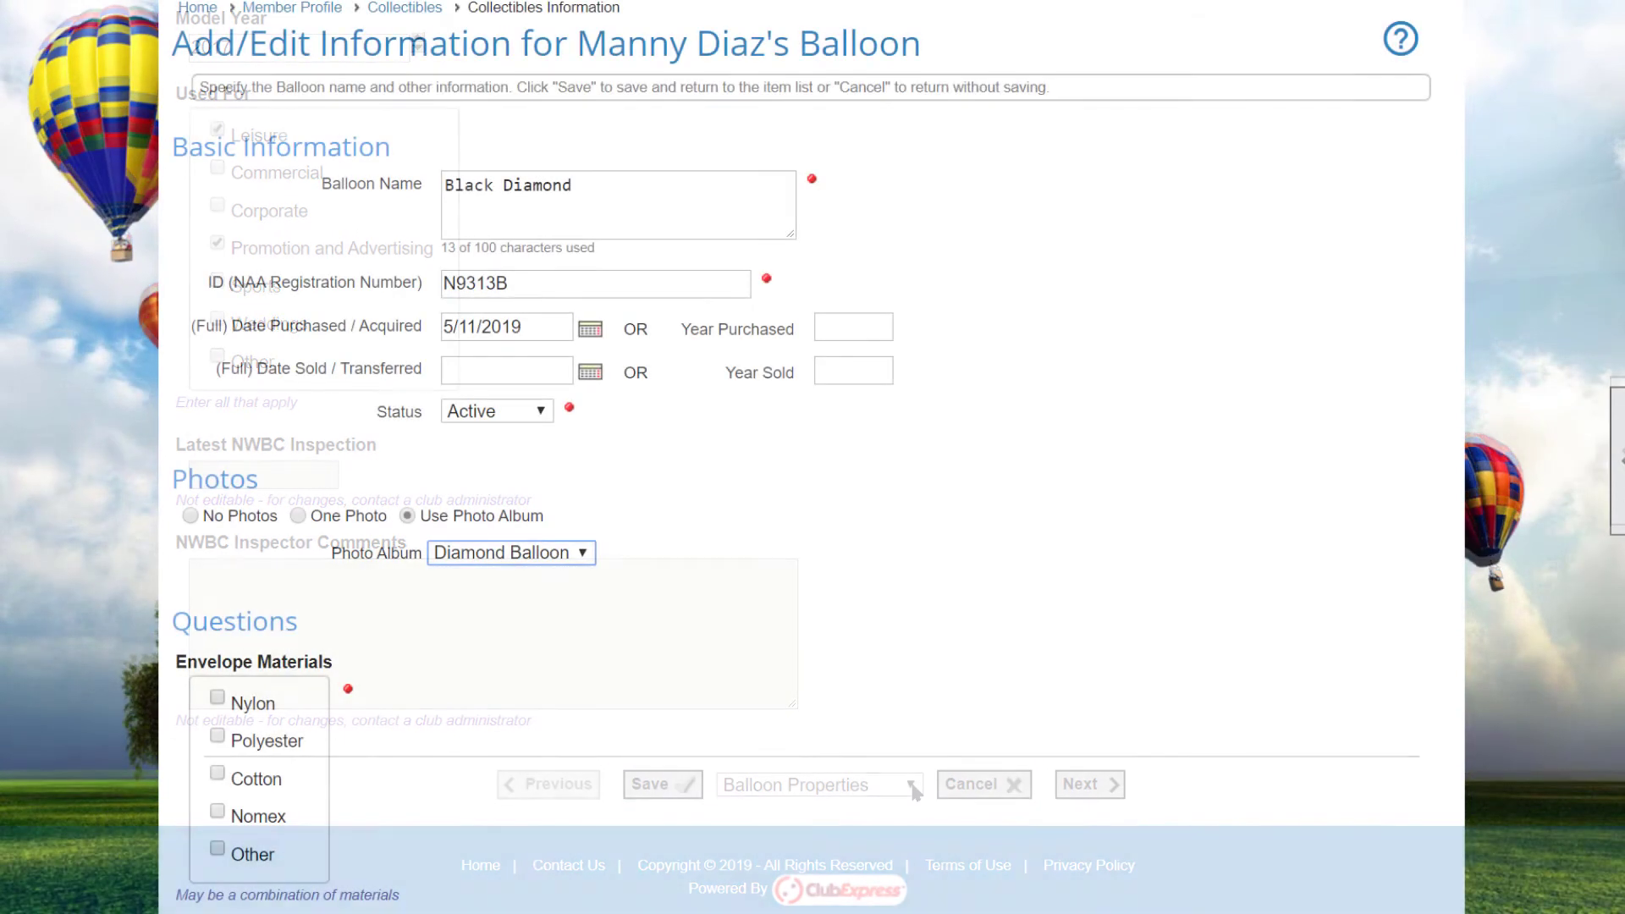
# - Specify Nylon and Polyester as envelope materials, a single open basket and a double burner for the balloon
pyautogui.scroll(-7, 812, 457)
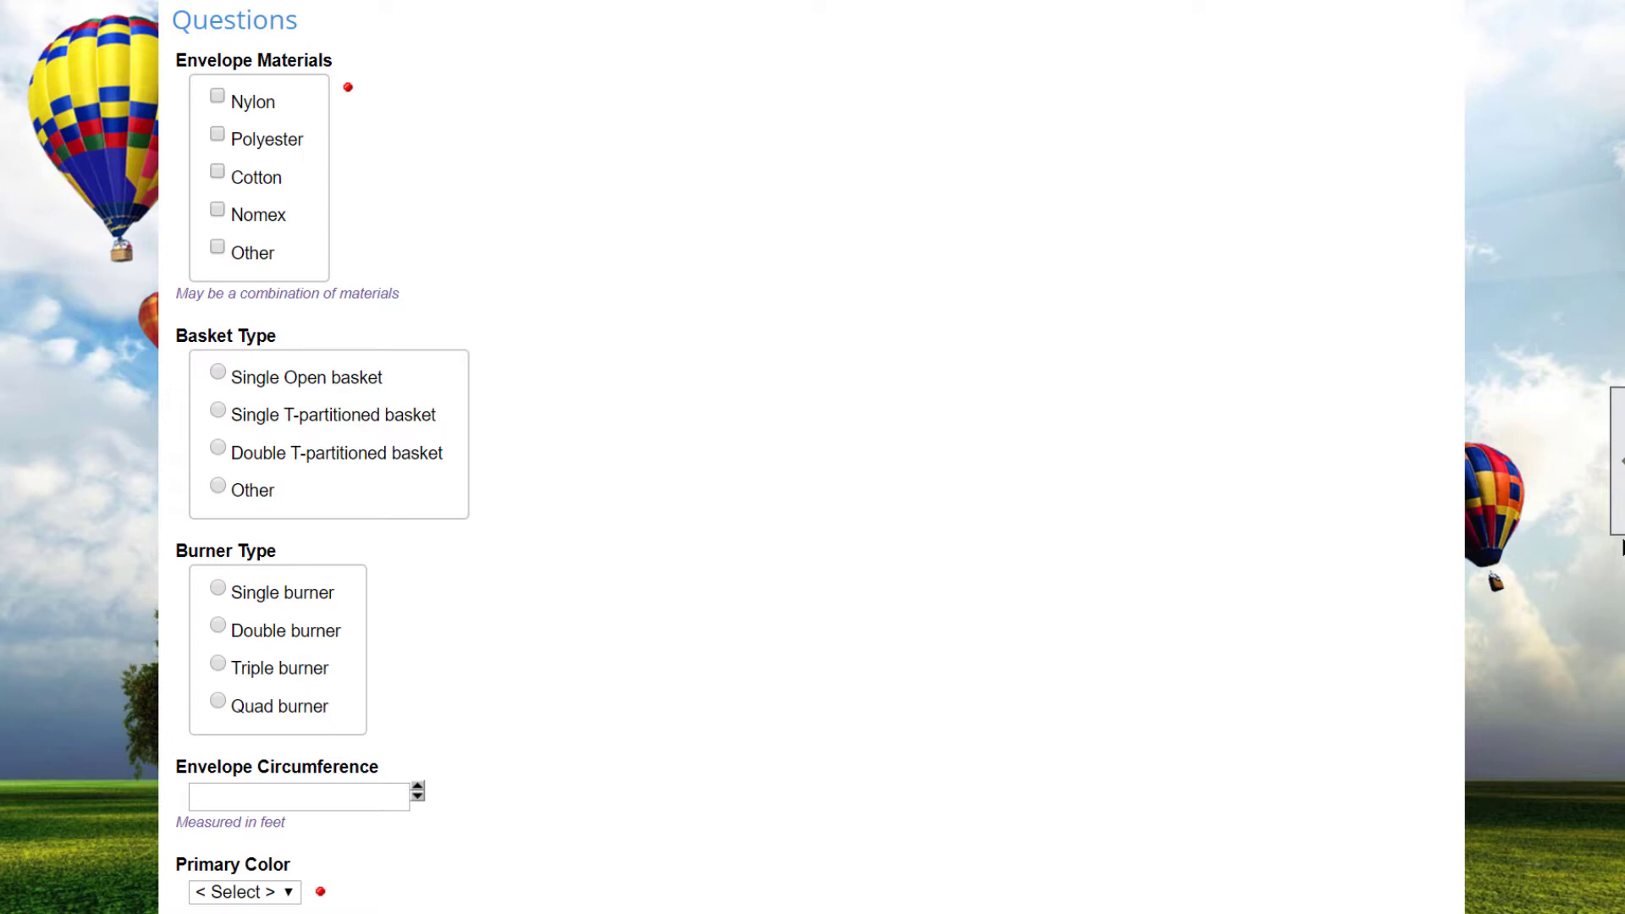
pyautogui.click(217, 97)
pyautogui.click(218, 134)
pyautogui.click(217, 373)
pyautogui.click(219, 626)
# - Set the balloon's primary color to Yellow, manufacturer to Airborne Balloons and model name to Genesis
pyautogui.scroll(-8, 222, 631)
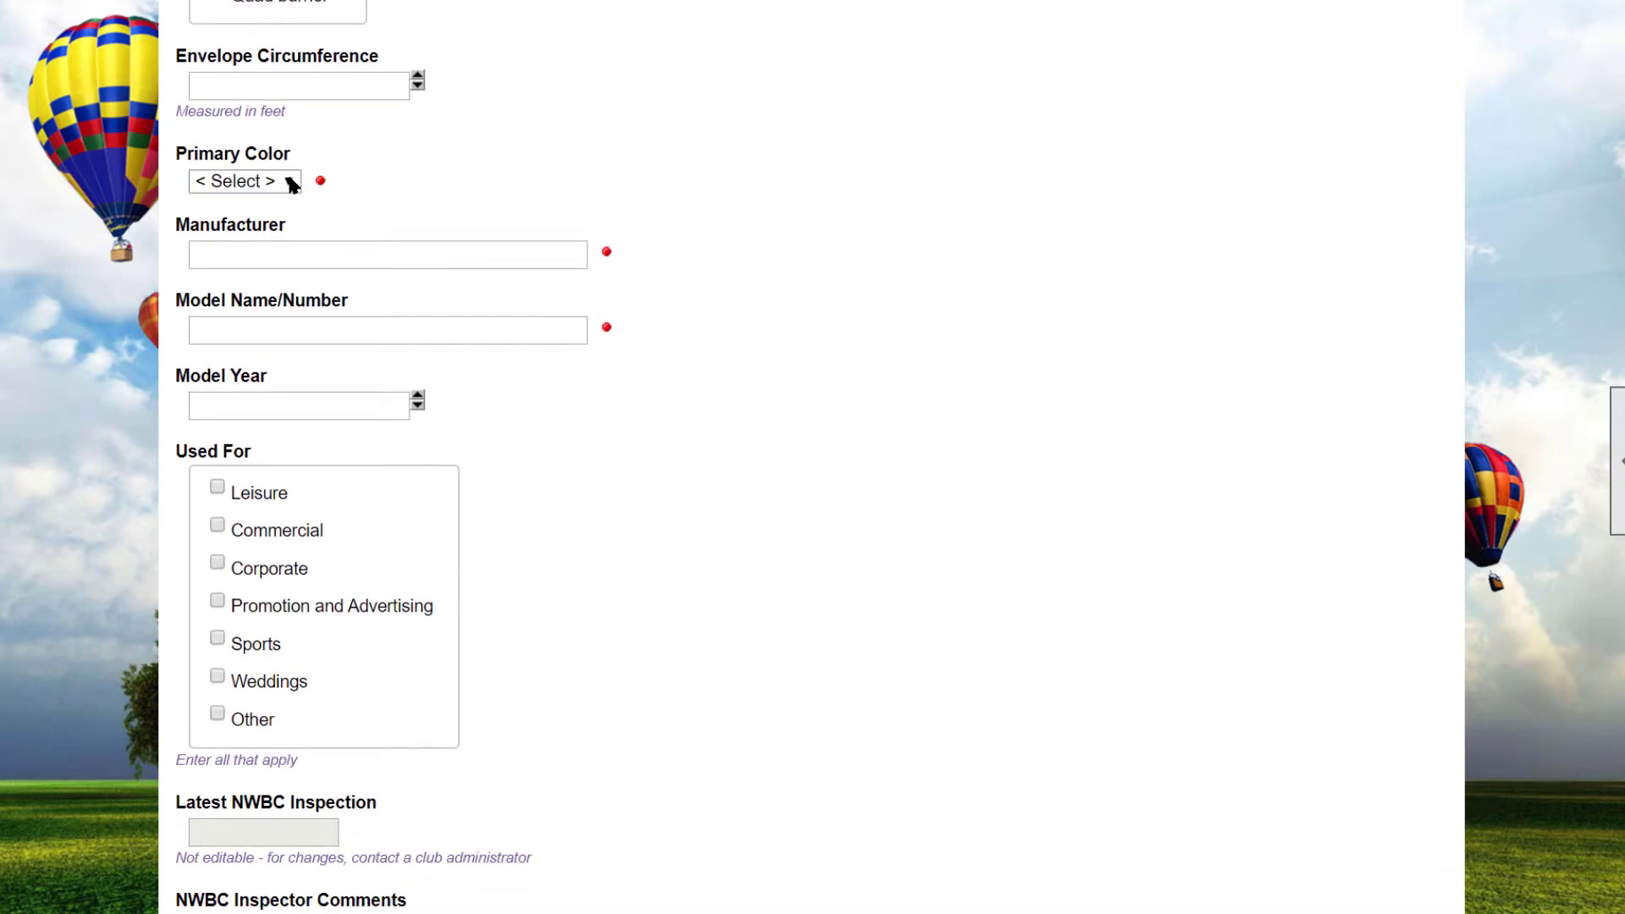
pyautogui.click(290, 182)
pyautogui.click(270, 340)
pyautogui.click(392, 328)
pyautogui.press('Down')
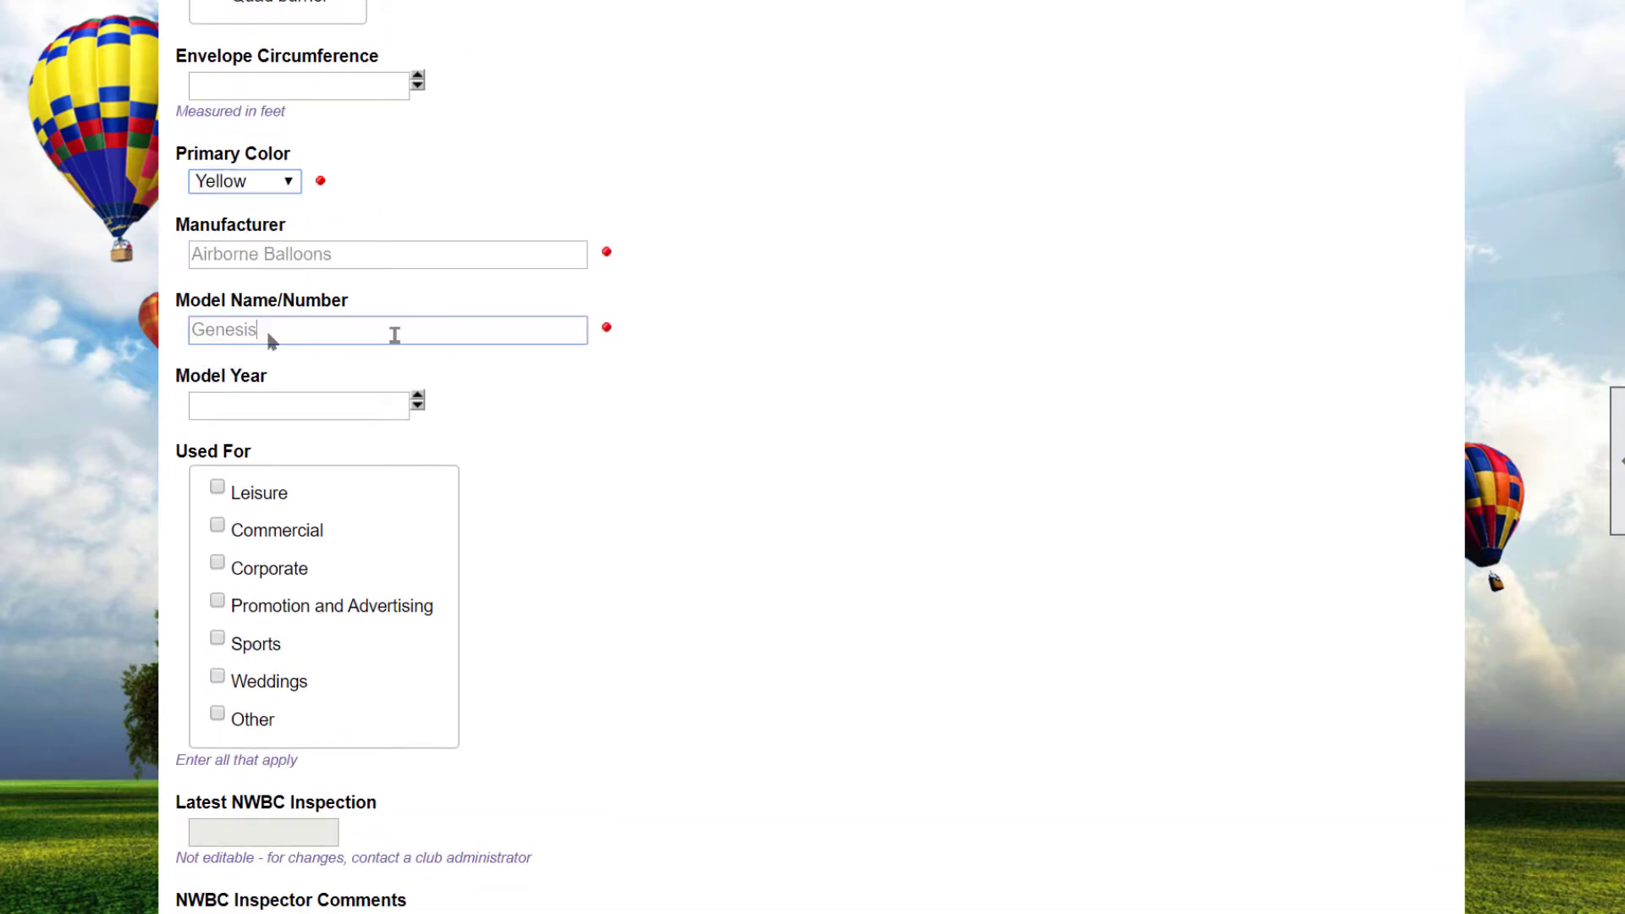
pyautogui.press('Return')
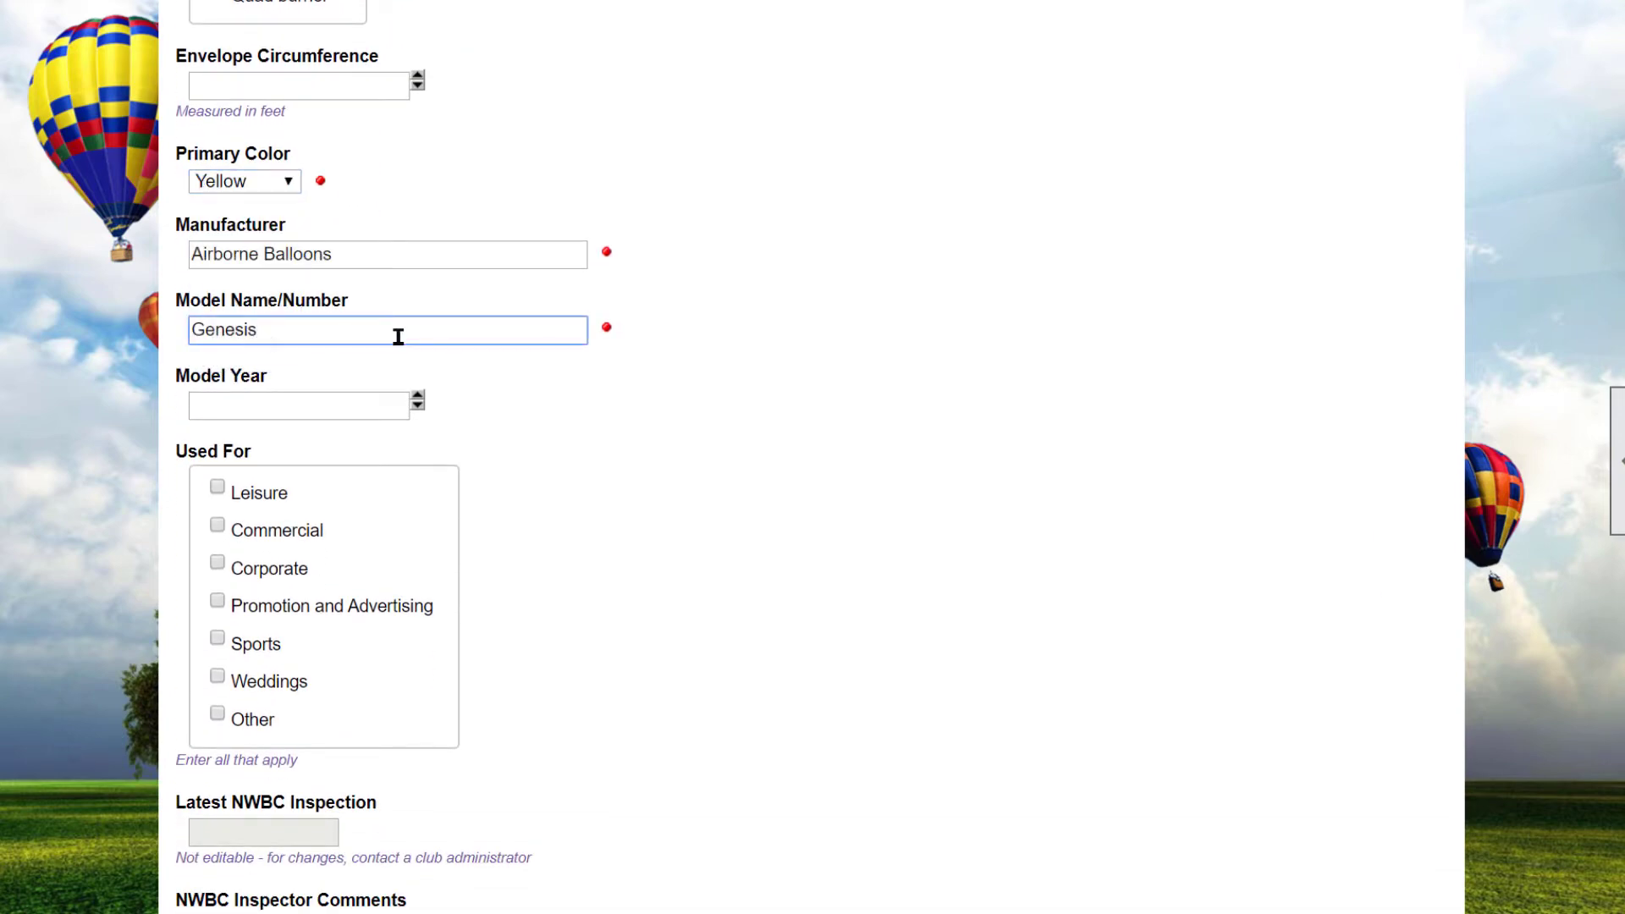
# - Set the model year to 2017 and mark the balloon as used for Leisure and Promotion and Advertising
pyautogui.click(346, 409)
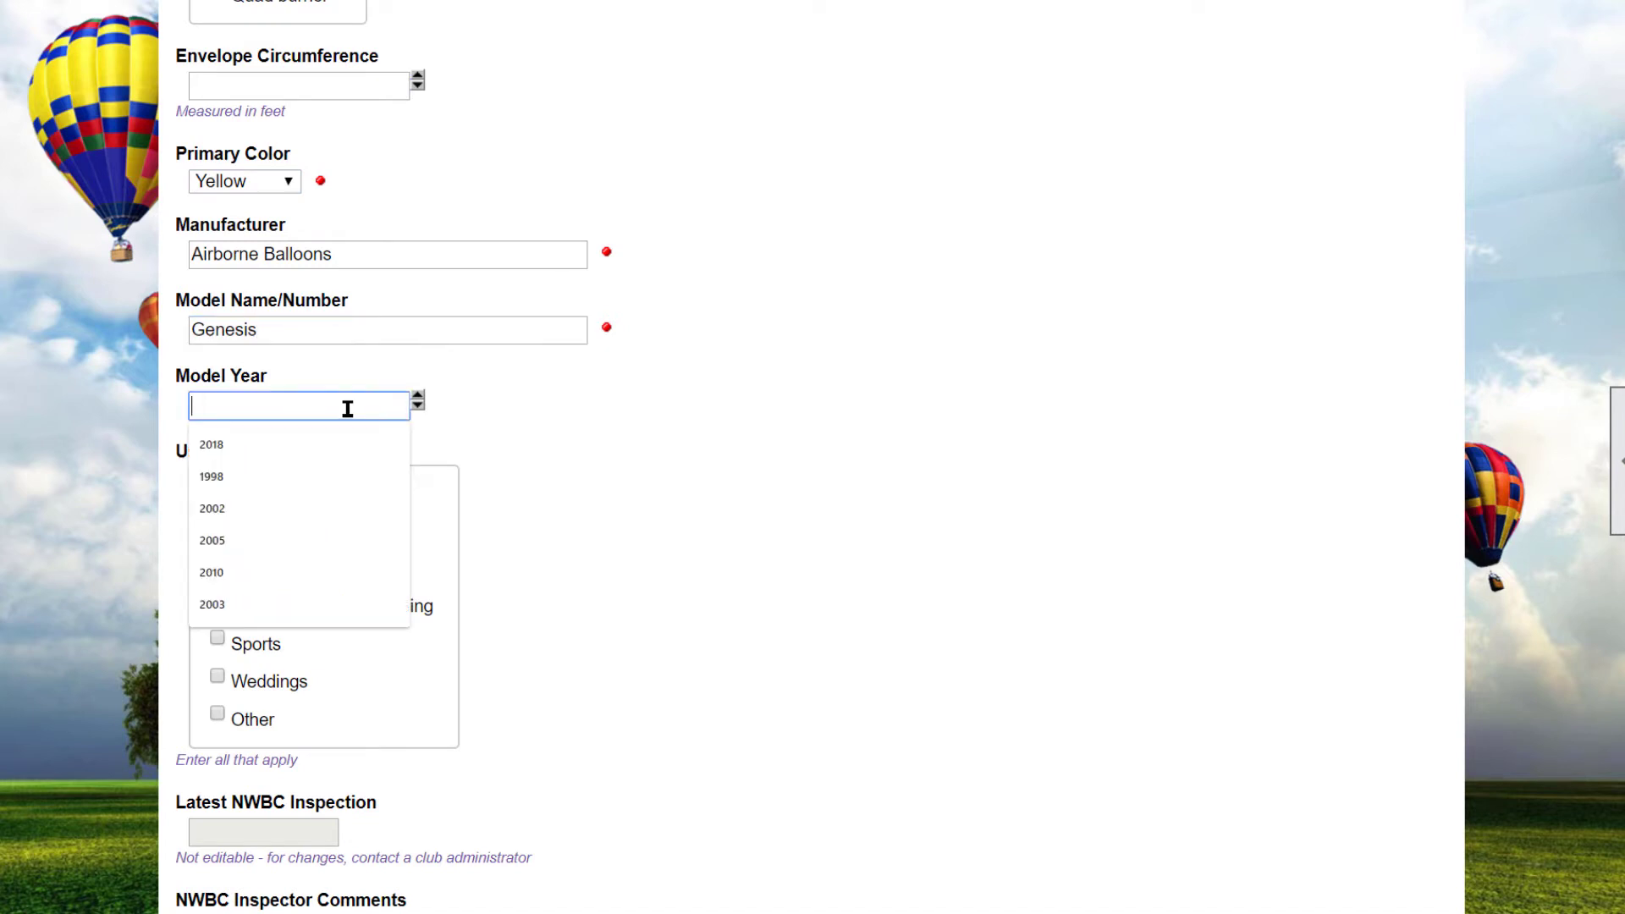
pyautogui.write('2017')
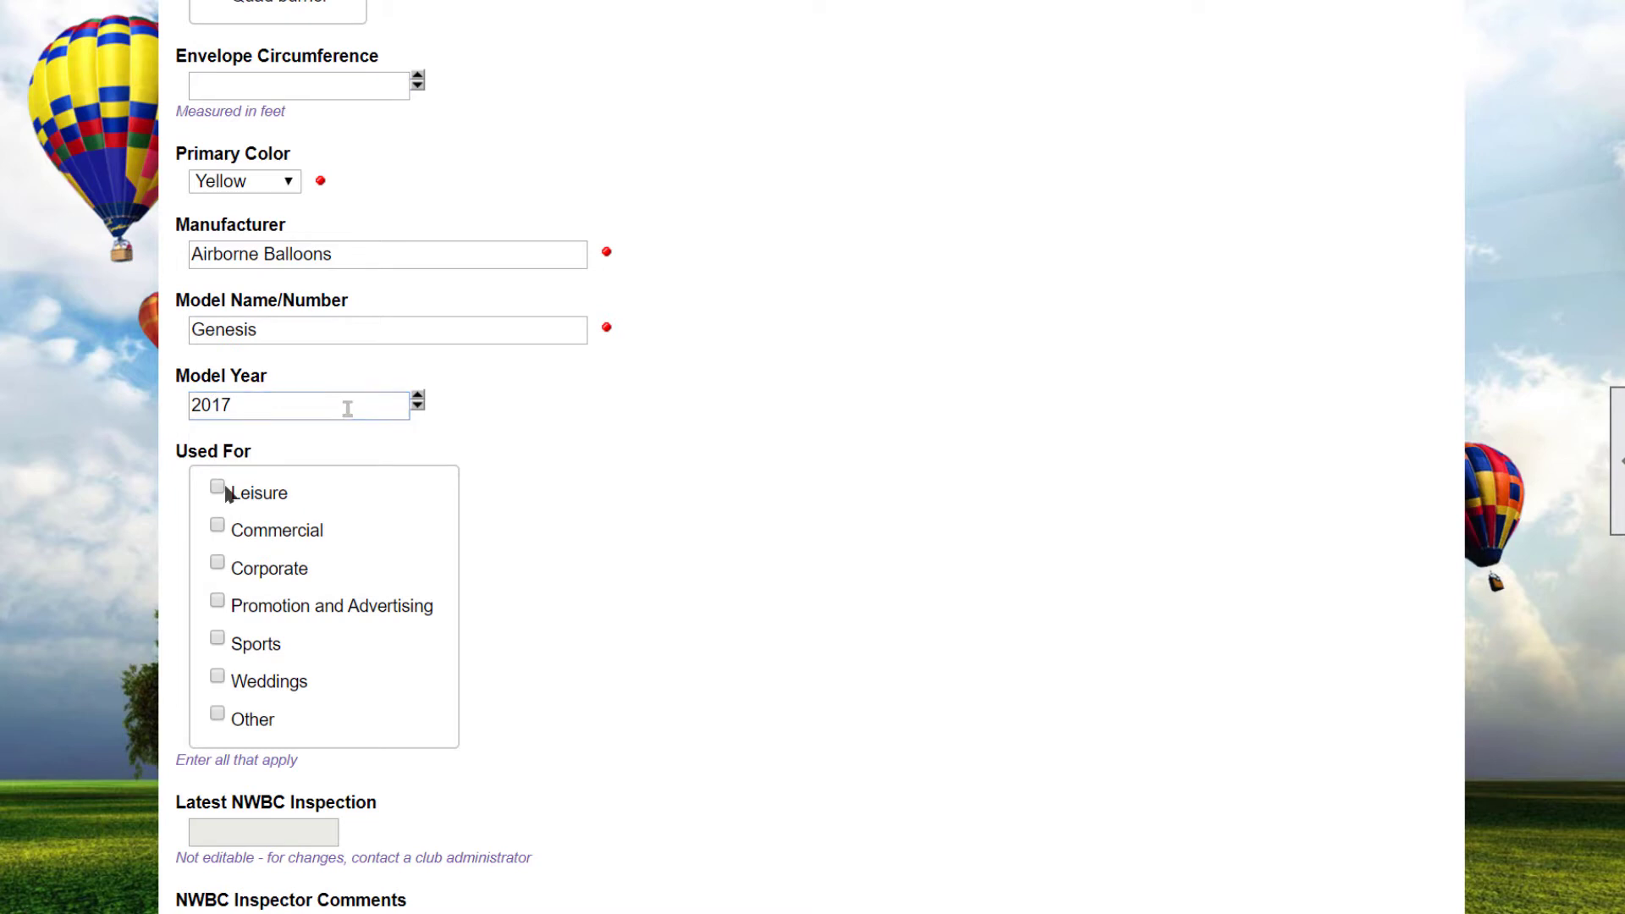
pyautogui.click(218, 488)
# - Rate Shape as Important in the Envelope Preferences questions and save the new balloon
pyautogui.scroll(-4, 219, 606)
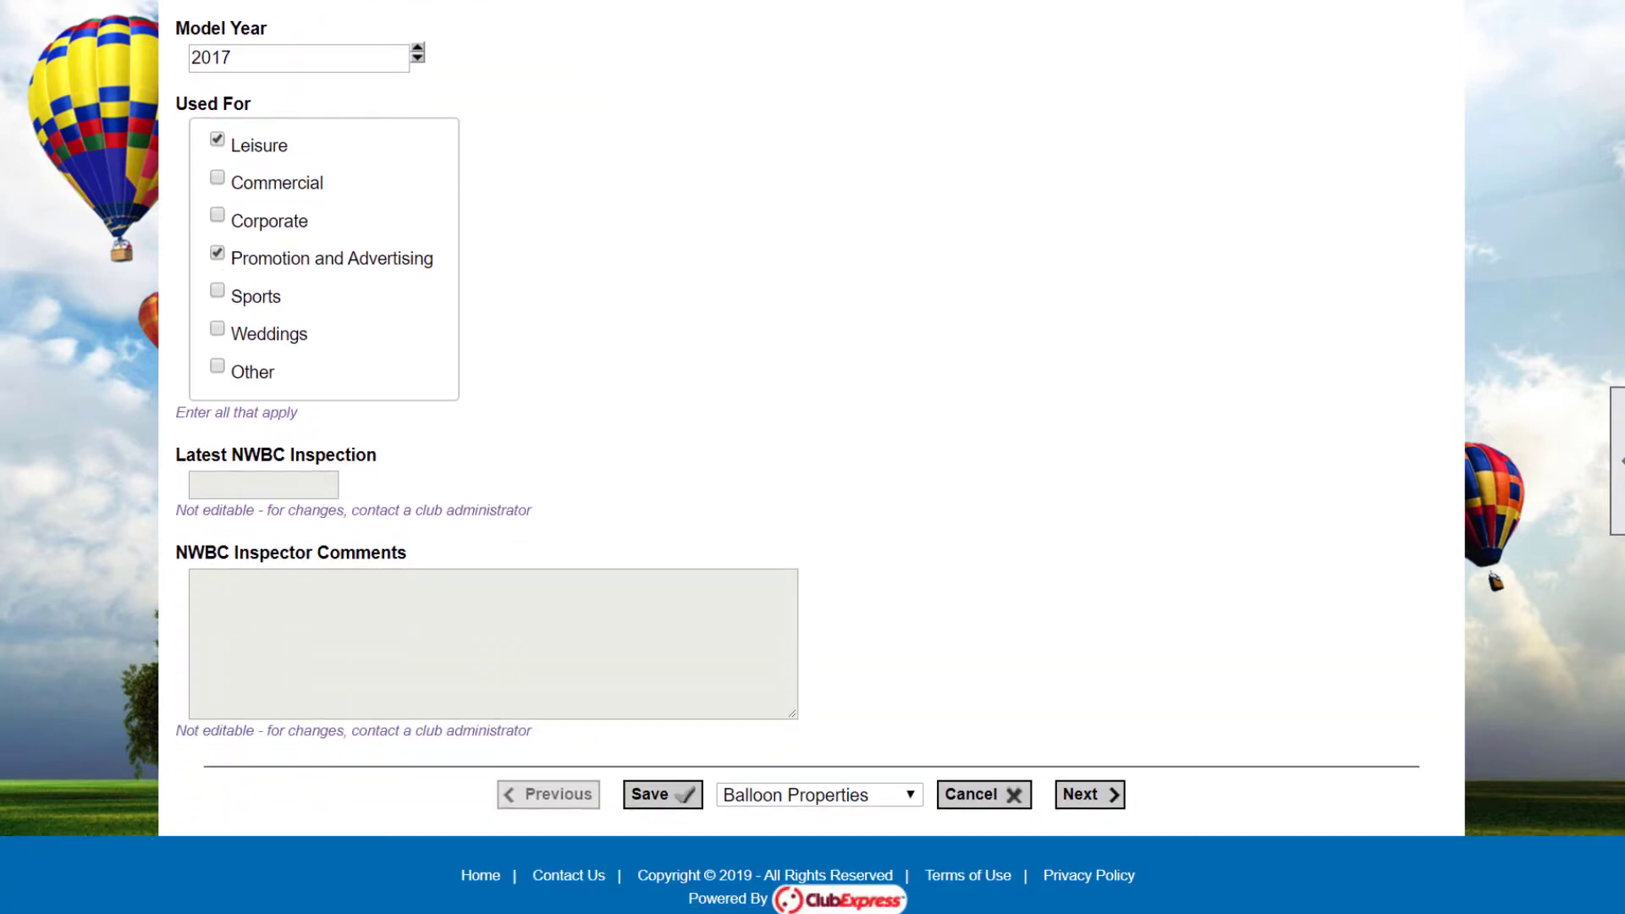
pyautogui.click(911, 797)
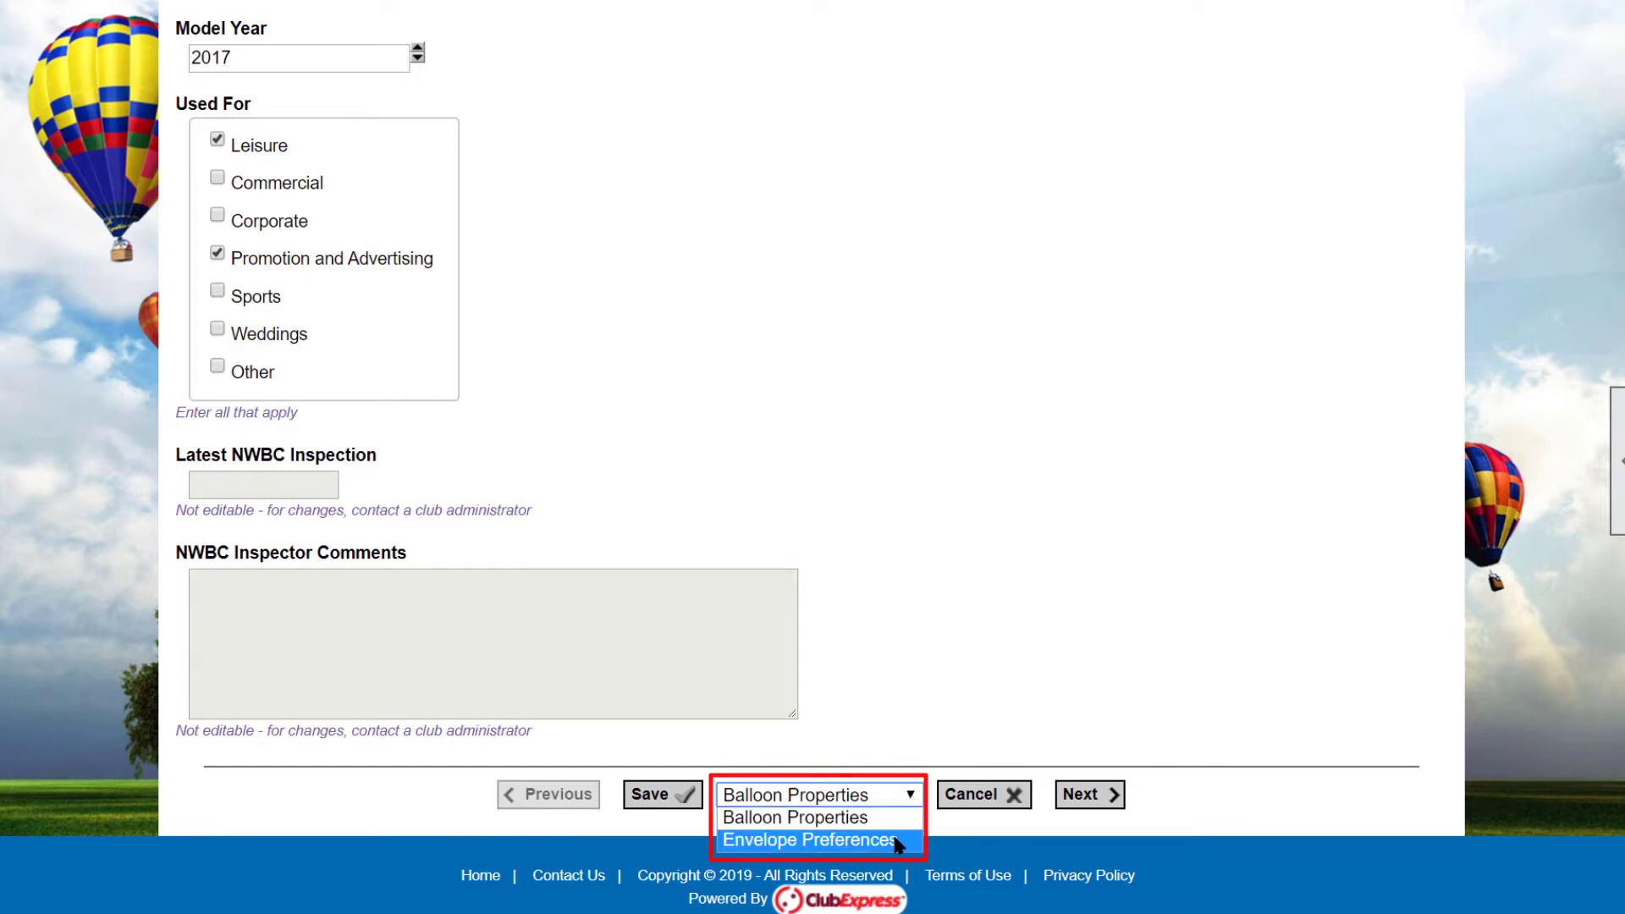
pyautogui.click(892, 832)
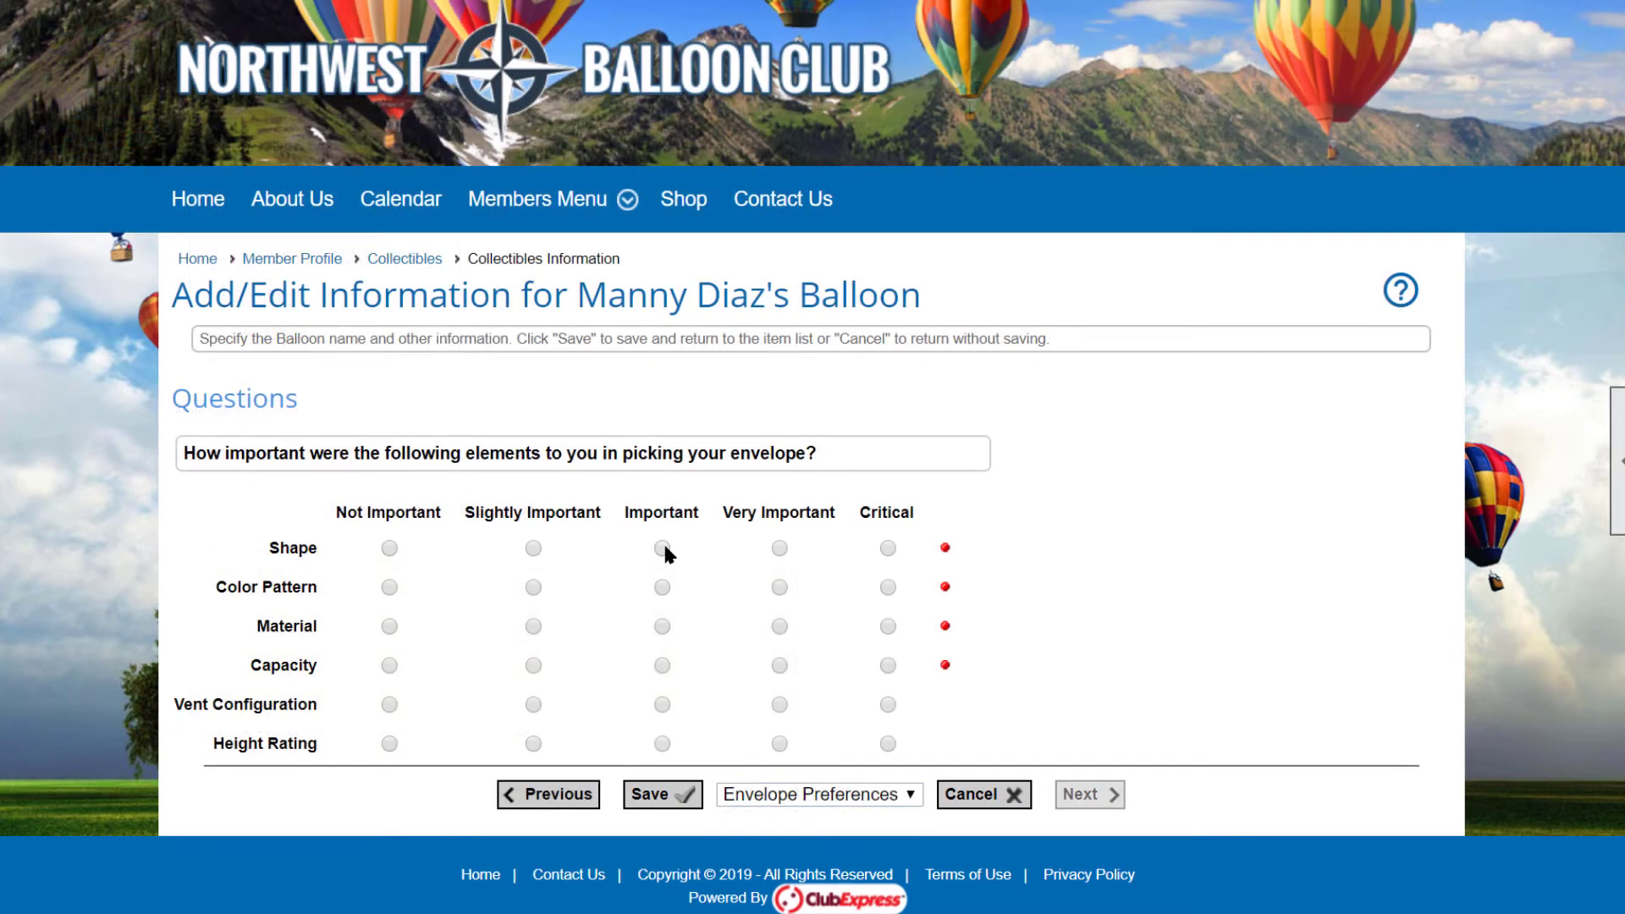
pyautogui.click(662, 548)
pyautogui.click(687, 800)
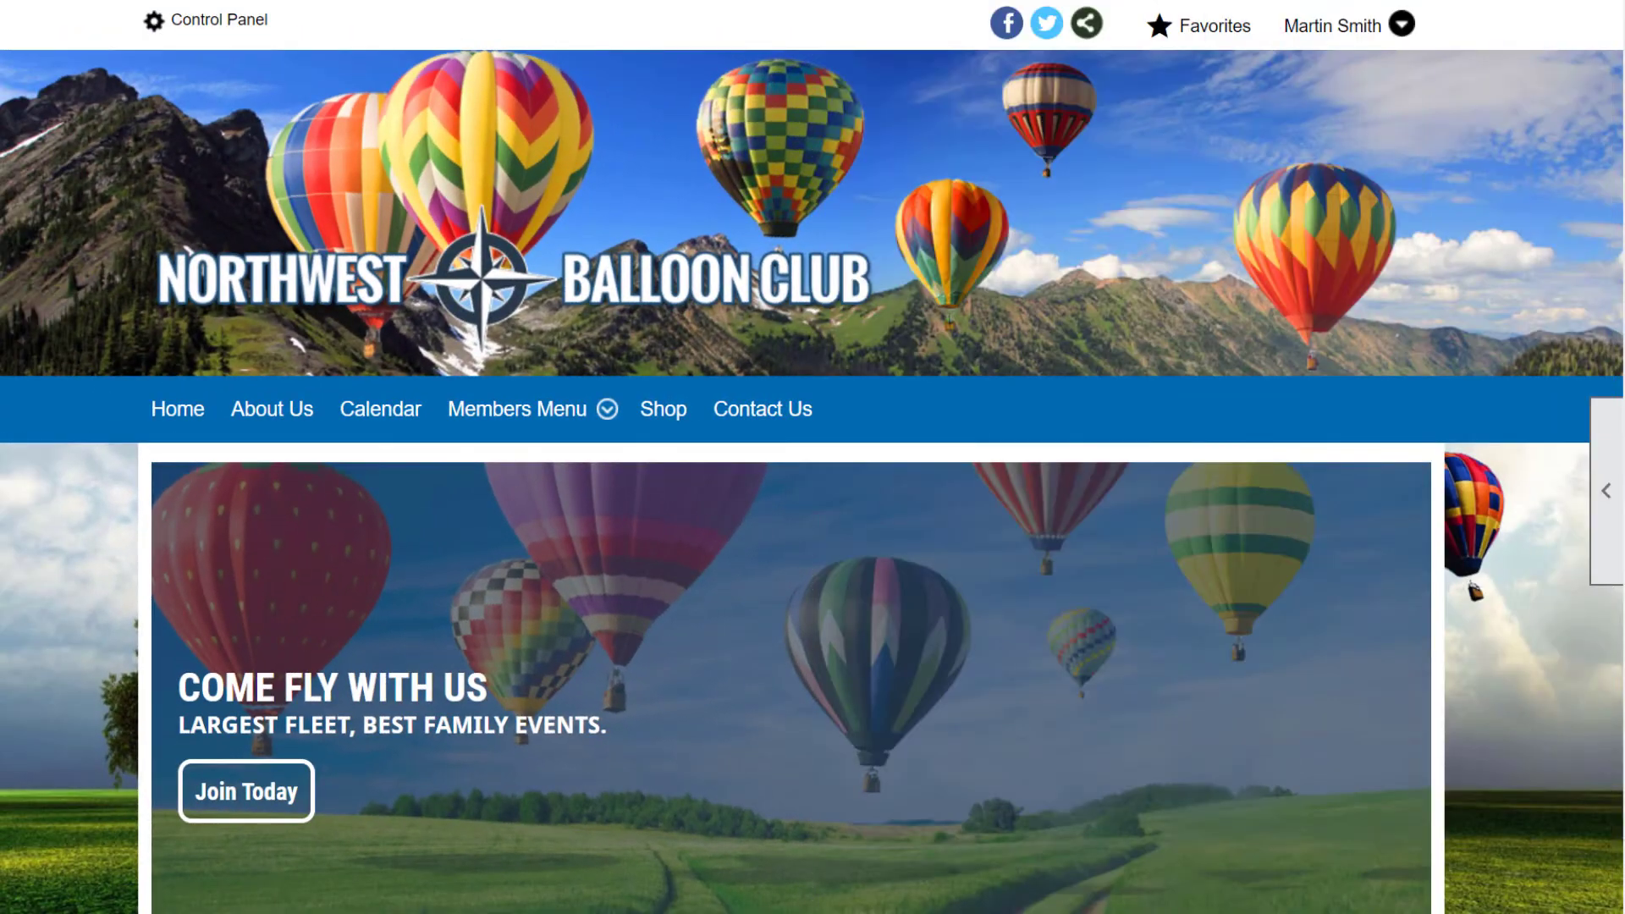
# - Go to the members' Collectibles page as administrator and open the Collectibles Manager for editing
pyautogui.click(1388, 30)
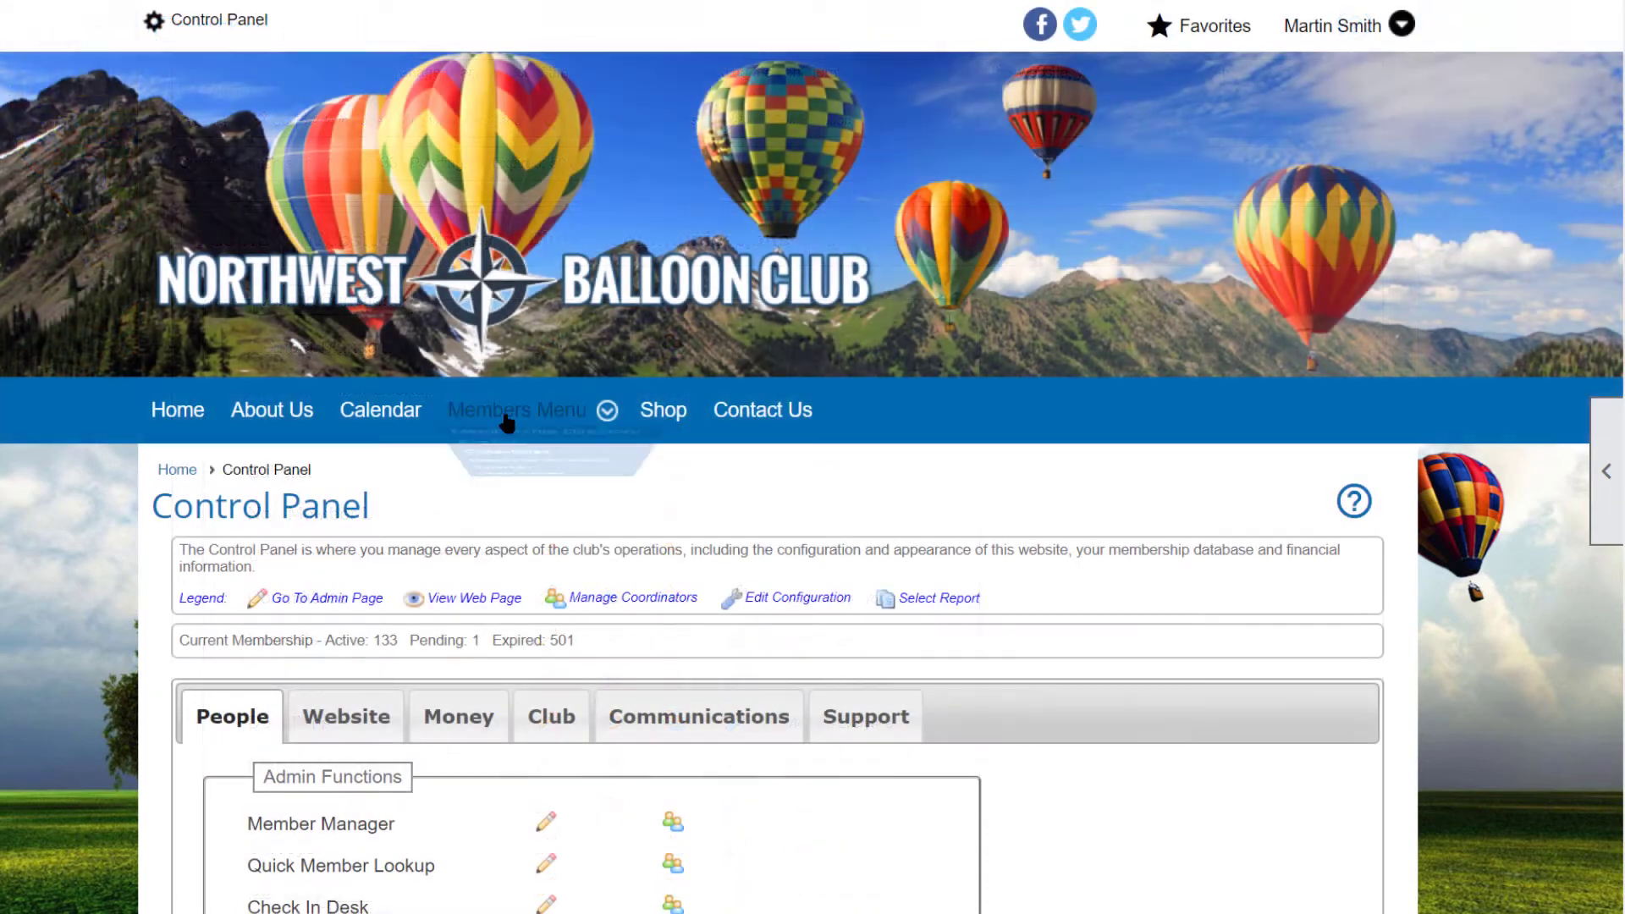
pyautogui.moveTo(515, 417)
pyautogui.click(511, 533)
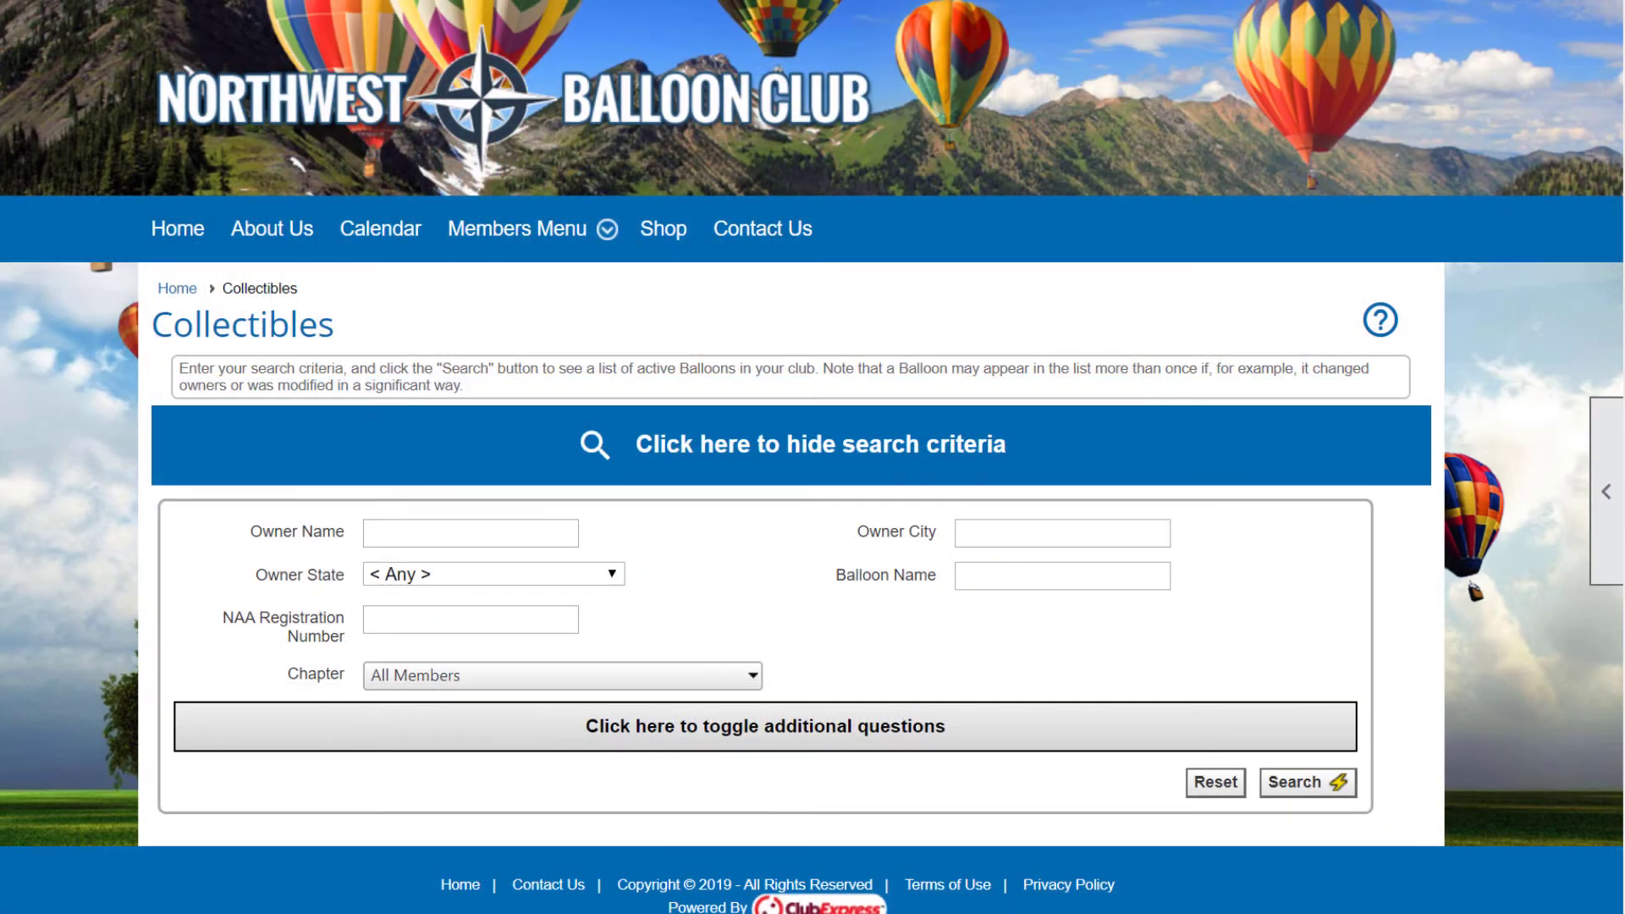
pyautogui.moveTo(1604, 550)
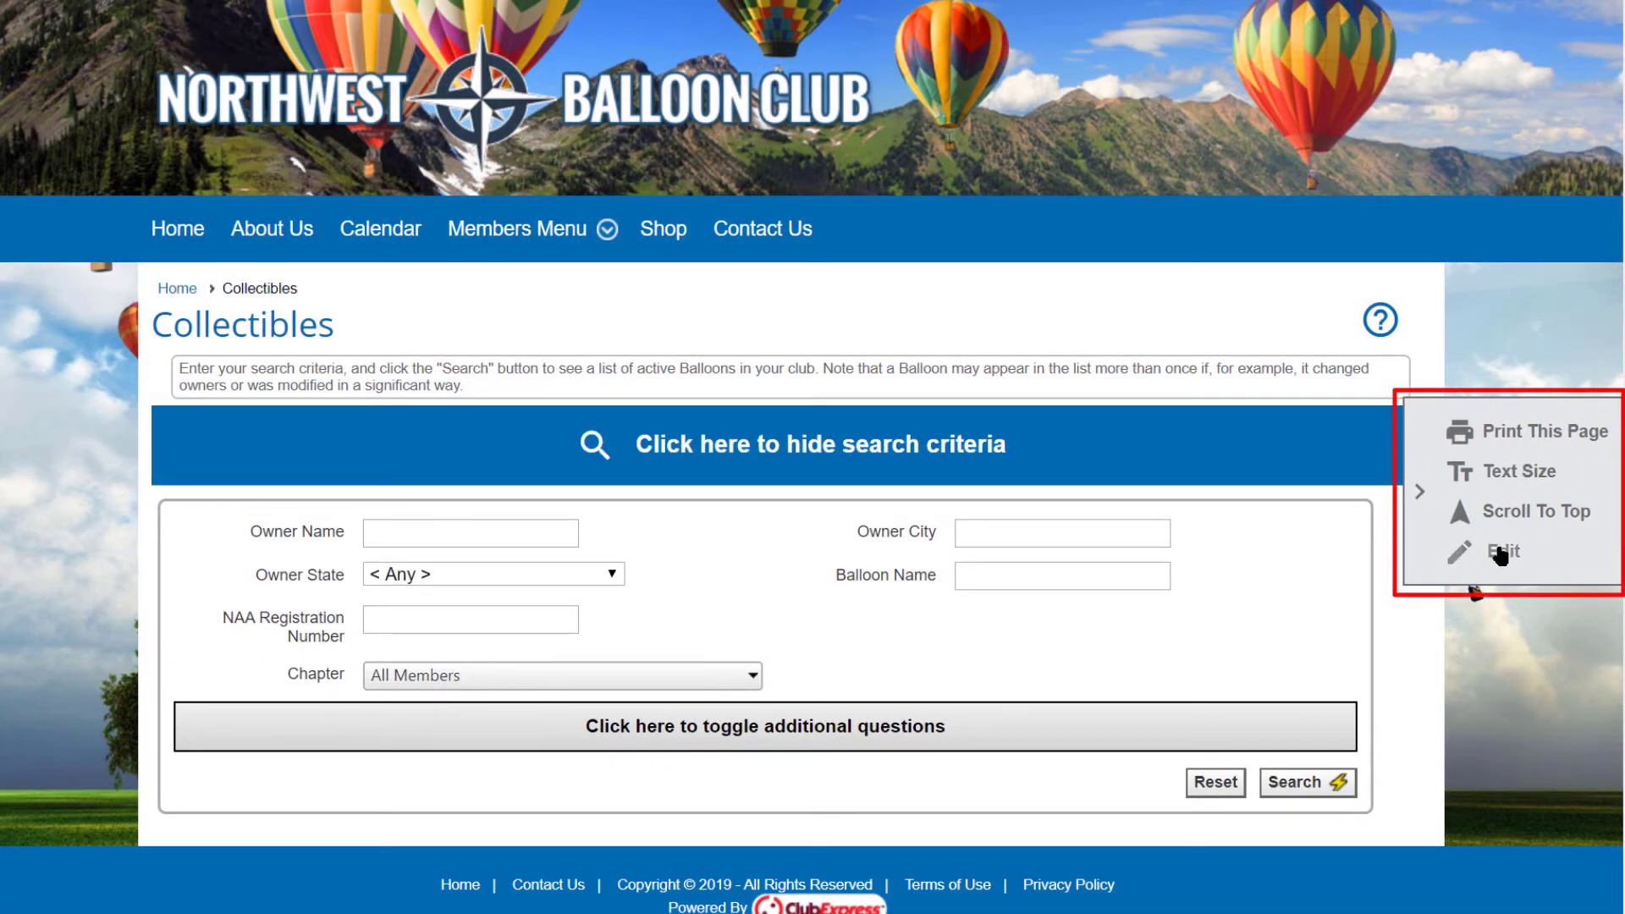
pyautogui.click(1499, 555)
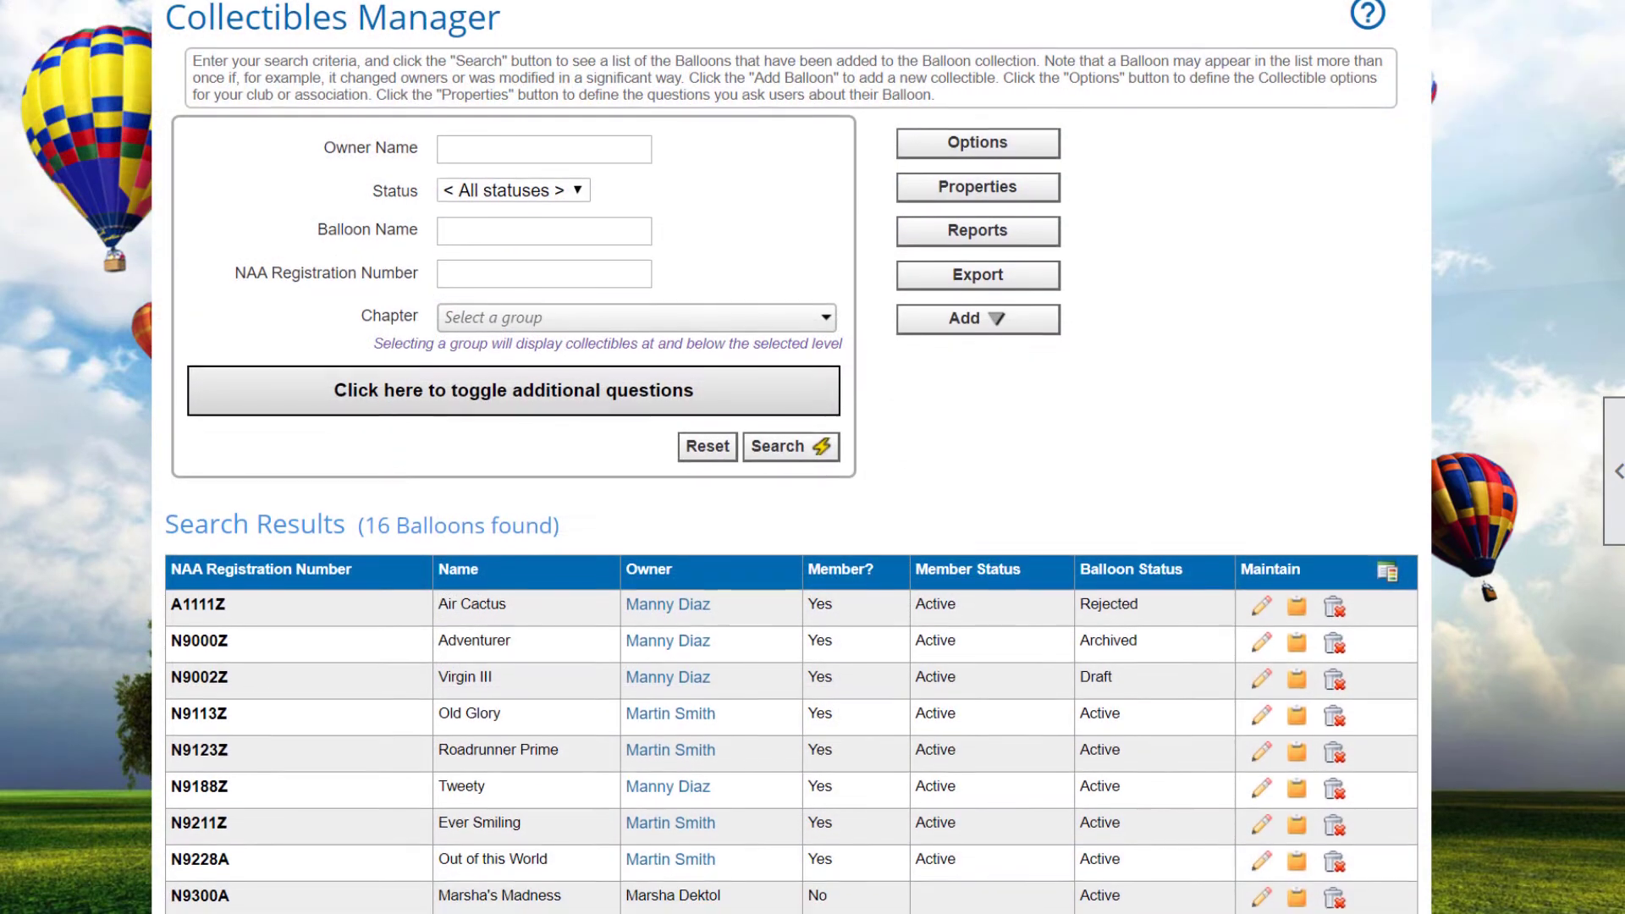
# - Open the Tweety balloon for editing from the manager's list and set its status to Rejected
pyautogui.scroll(-2, 792, 457)
pyautogui.scroll(-4, 792, 457)
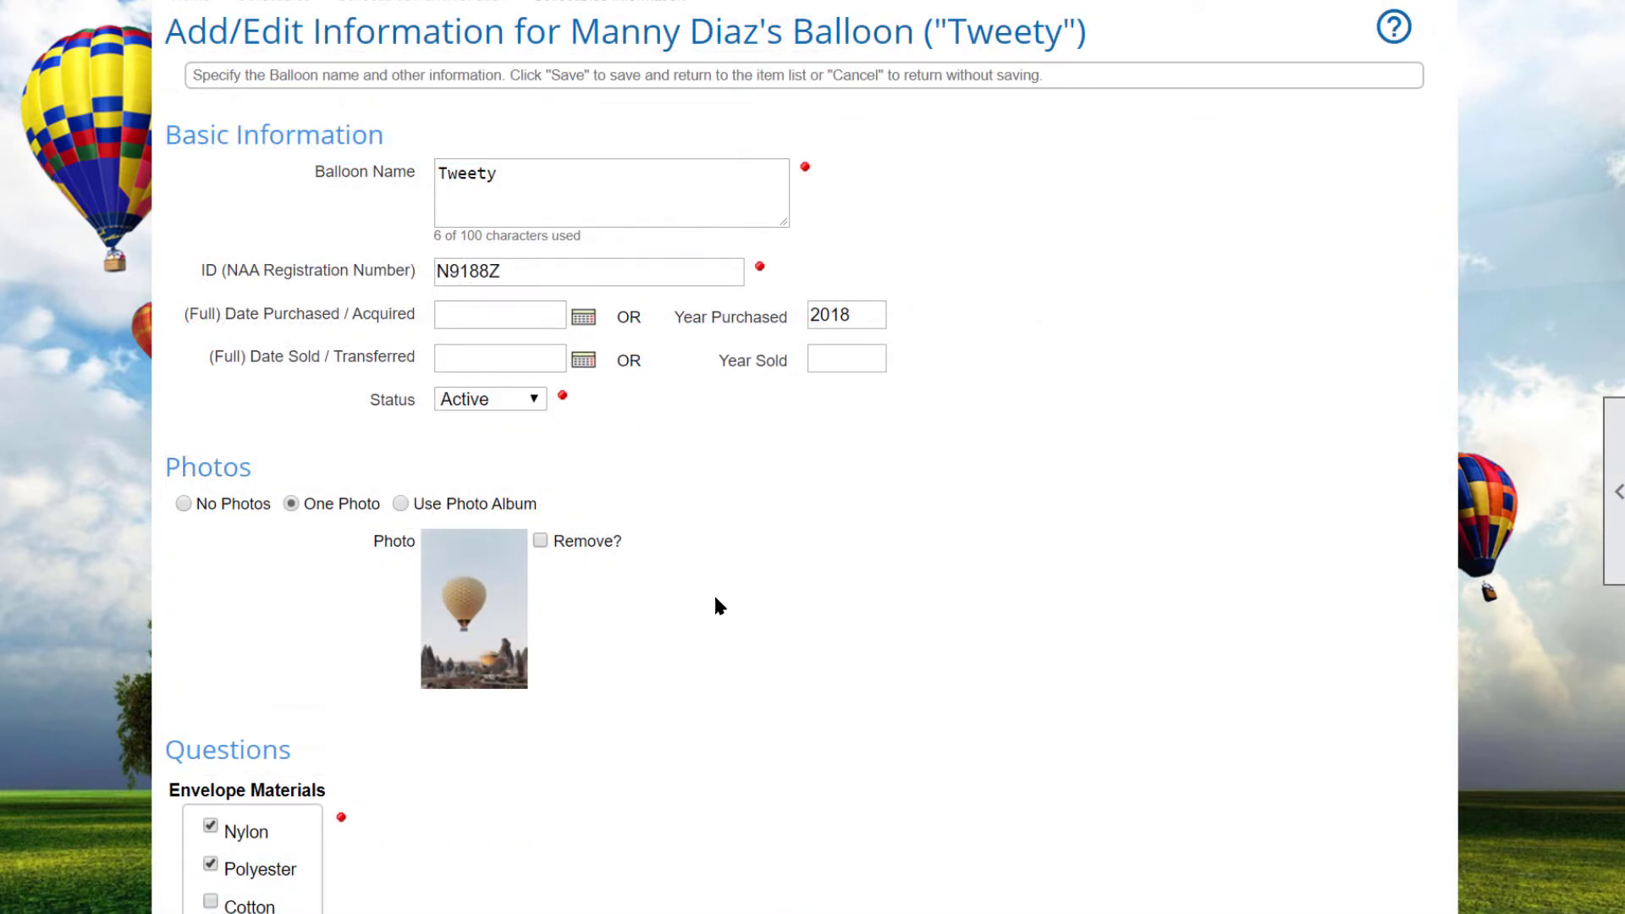
pyautogui.click(543, 398)
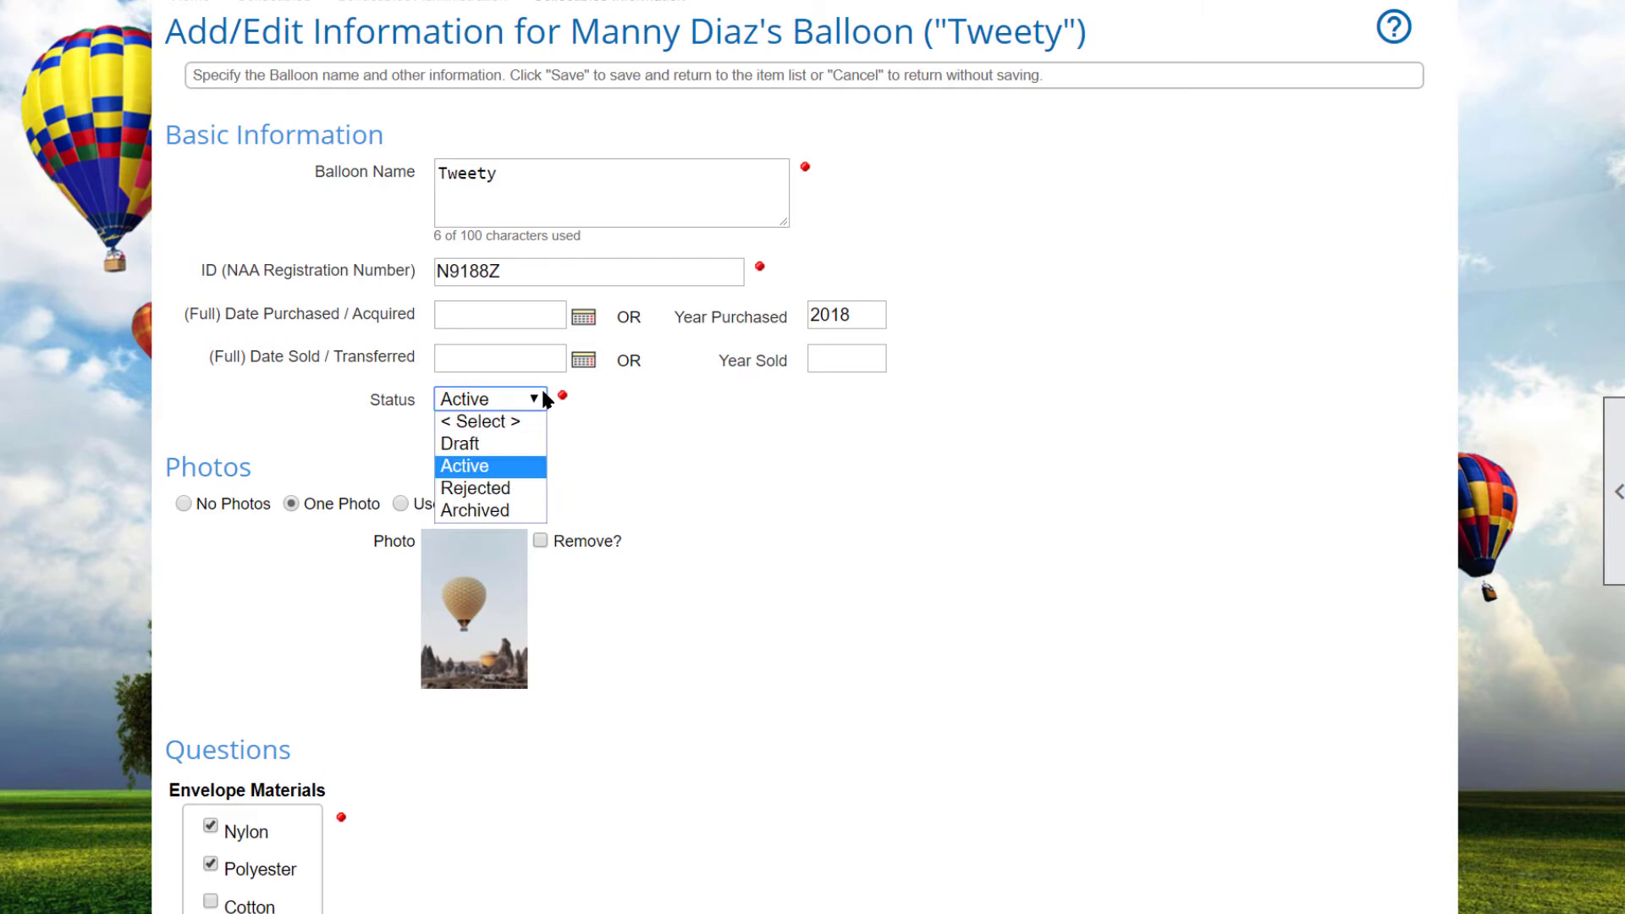
pyautogui.click(508, 488)
# - Enter the inspector comment "Balloon failed safety inspection, and will be removed from collections until the situation is corrected." and save the balloon
pyautogui.scroll(-2, 507, 488)
pyautogui.scroll(-17, 508, 489)
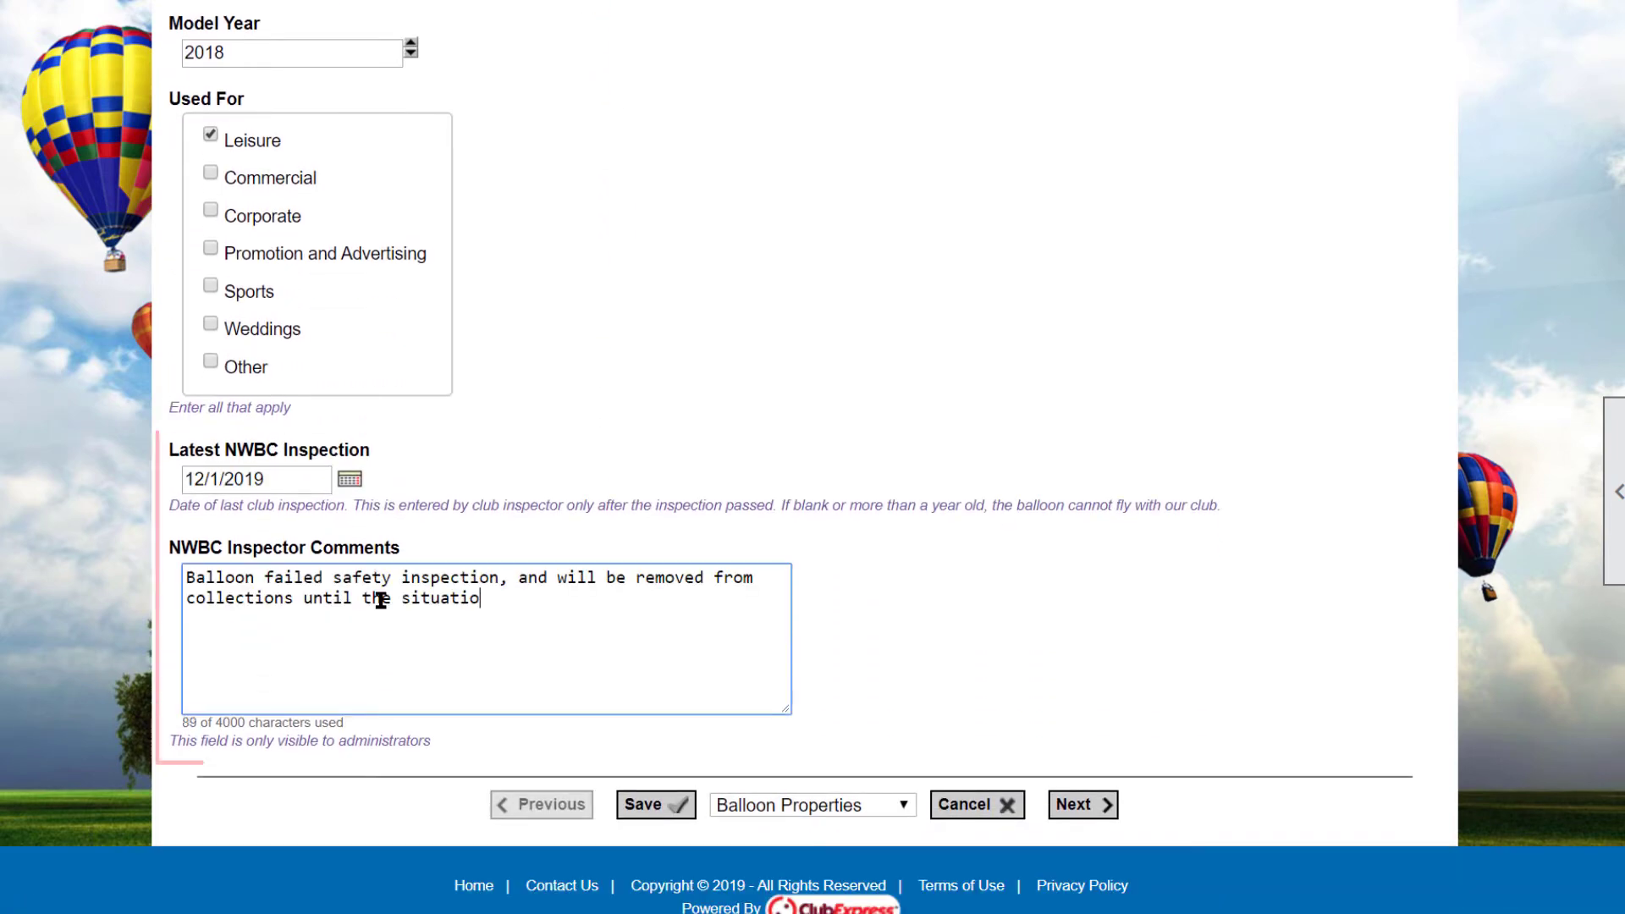
pyautogui.write('n is corrected.')
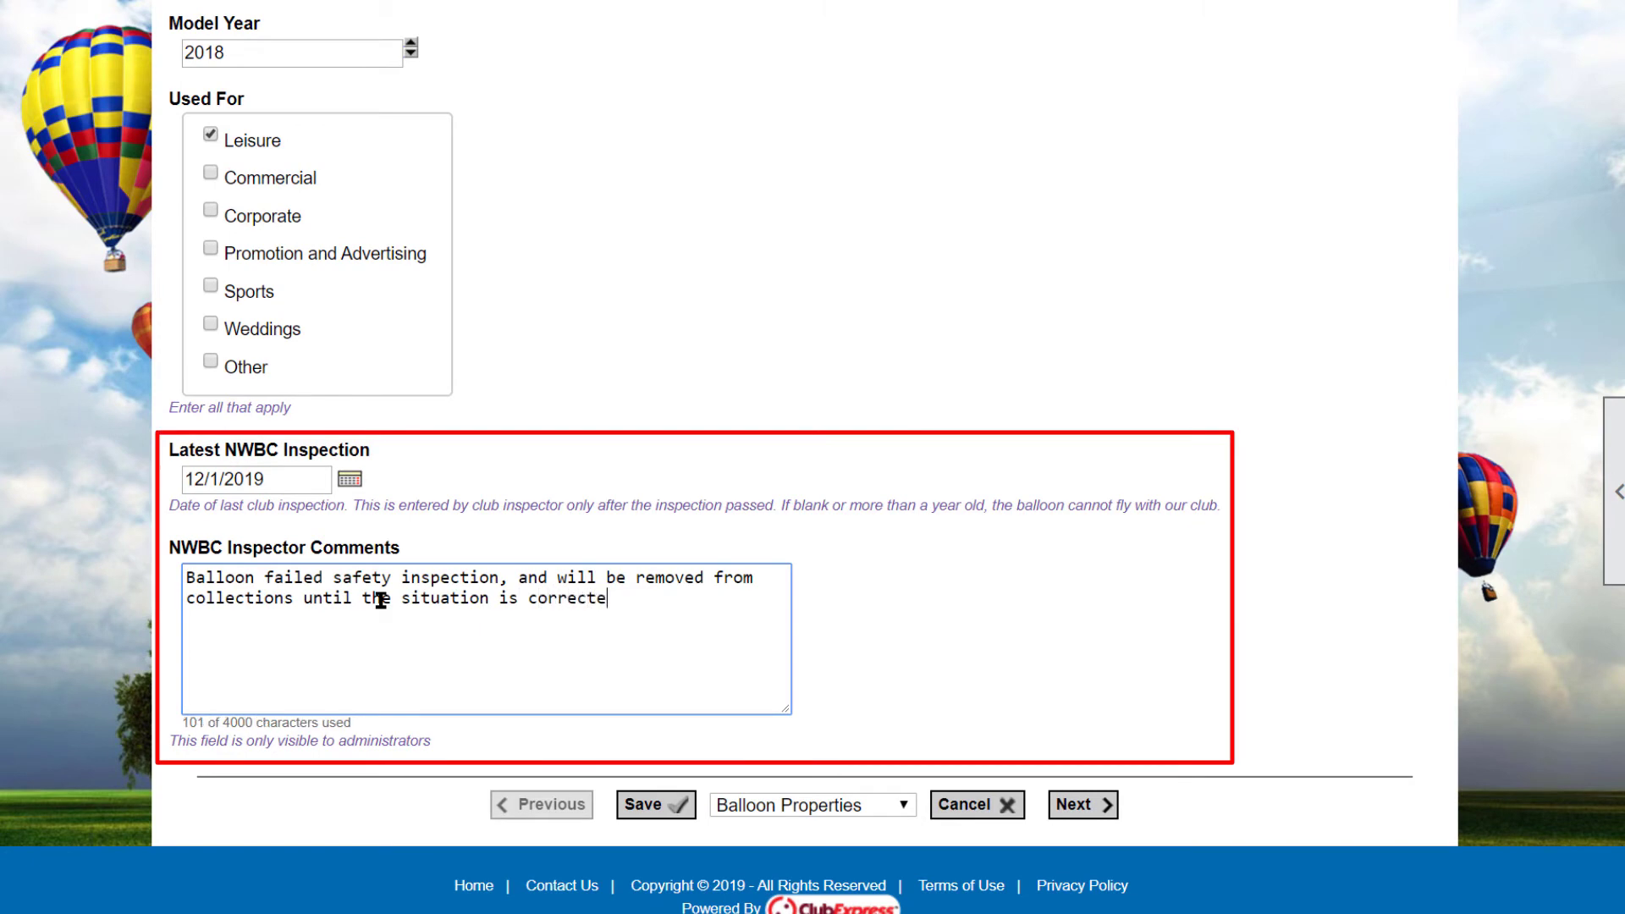
pyautogui.click(675, 805)
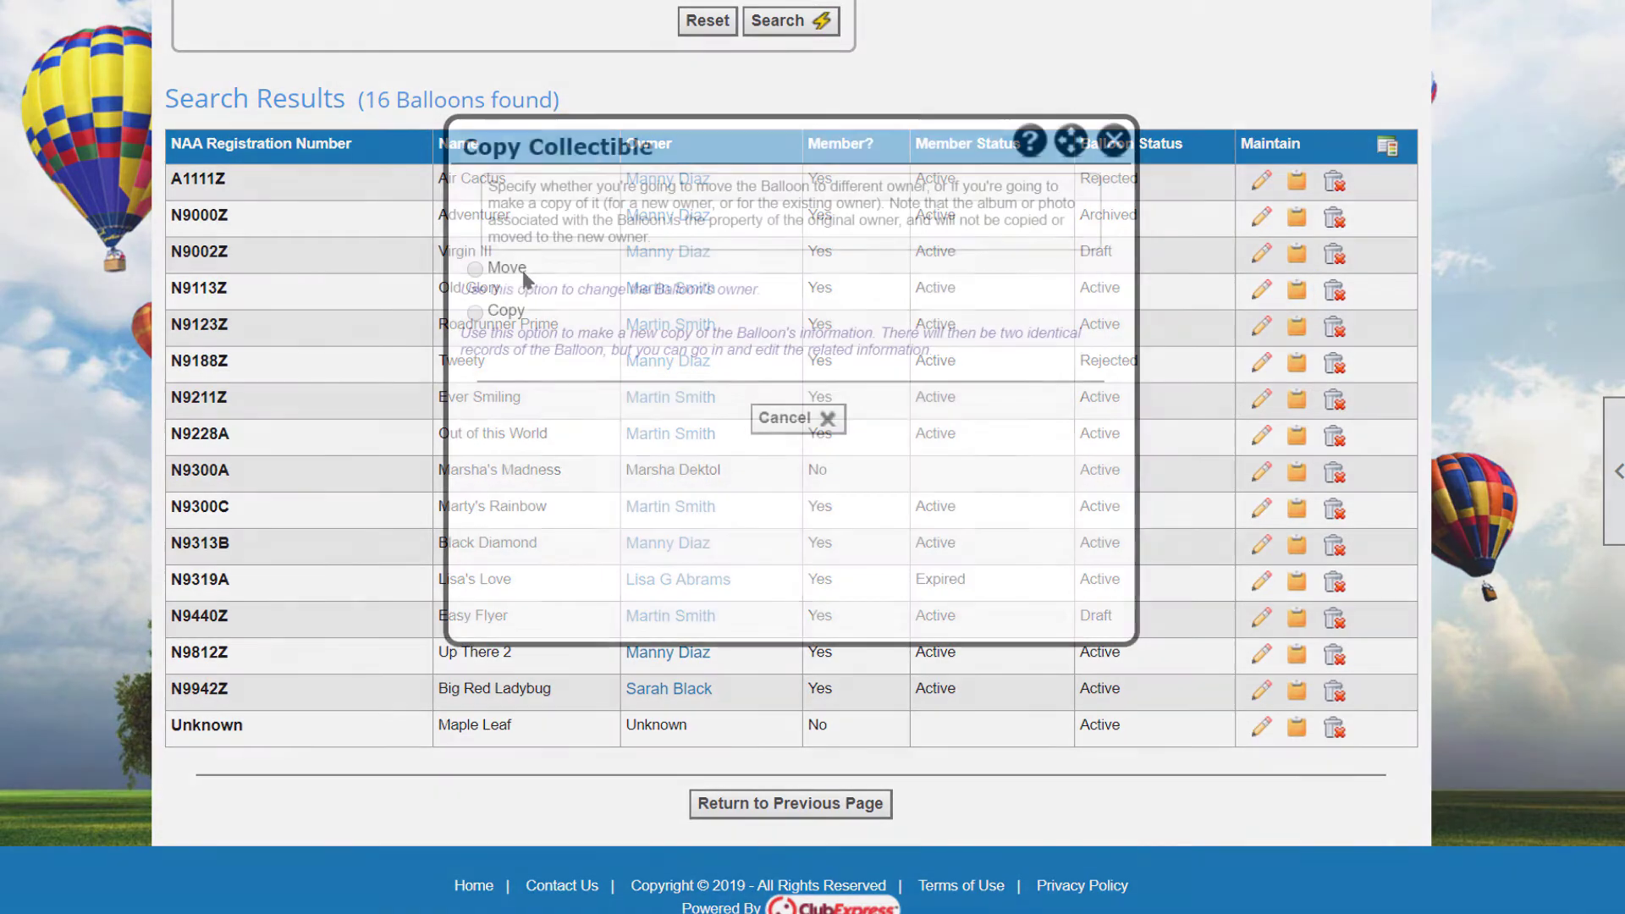
# - Review the Copy Collectible choices: moving a balloon to a selected person as new owner, and copying it
pyautogui.click(476, 269)
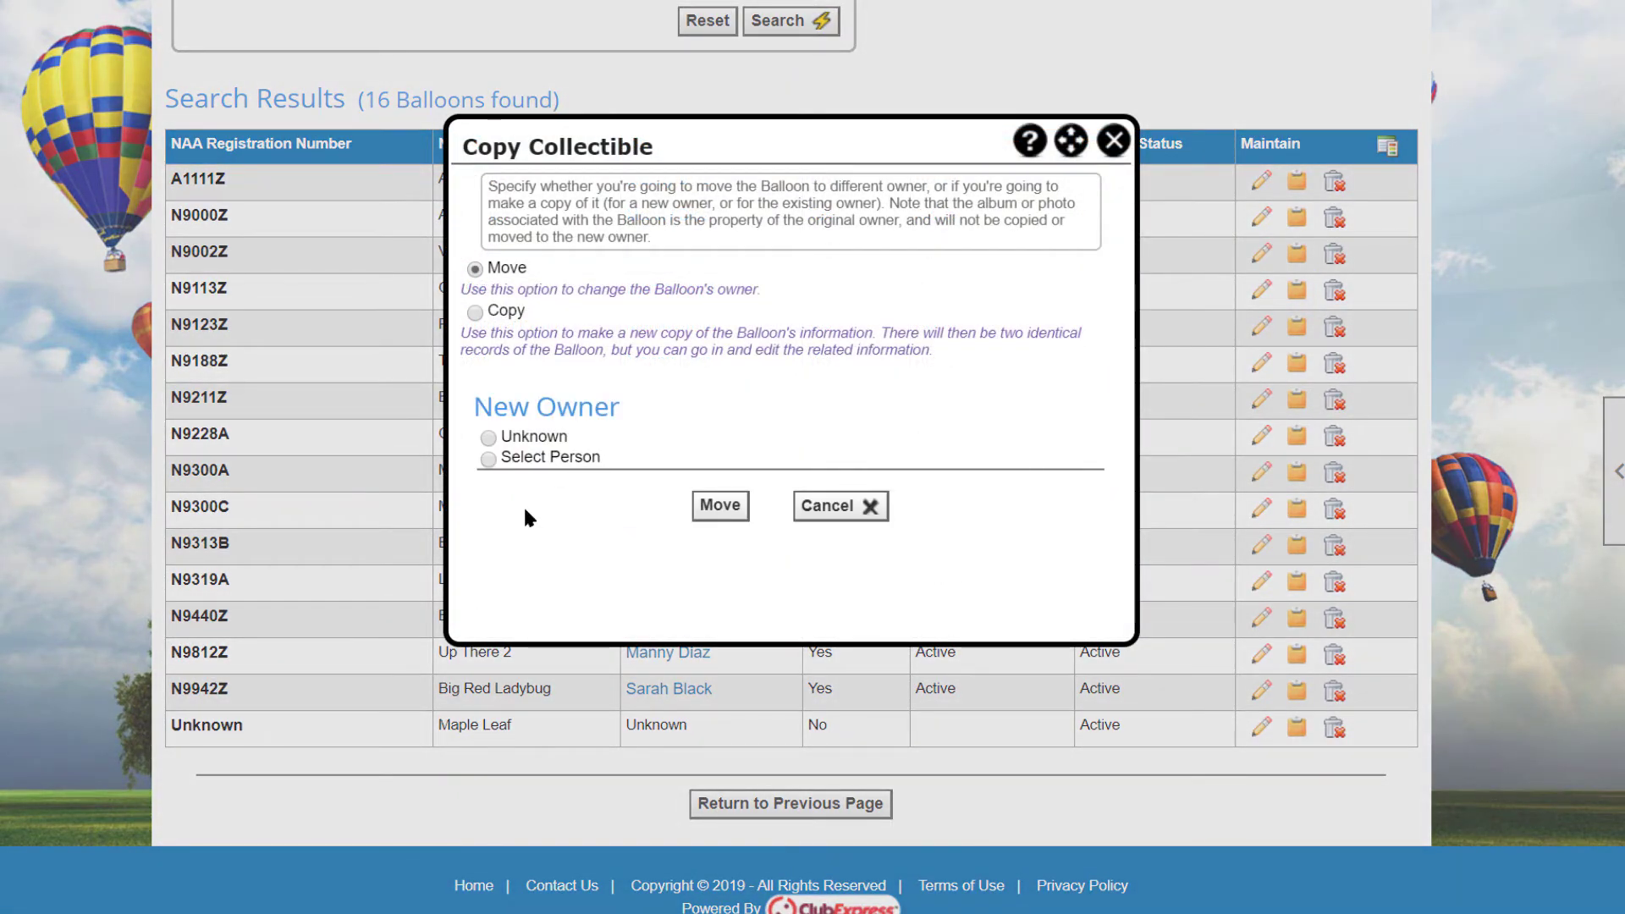
pyautogui.click(488, 460)
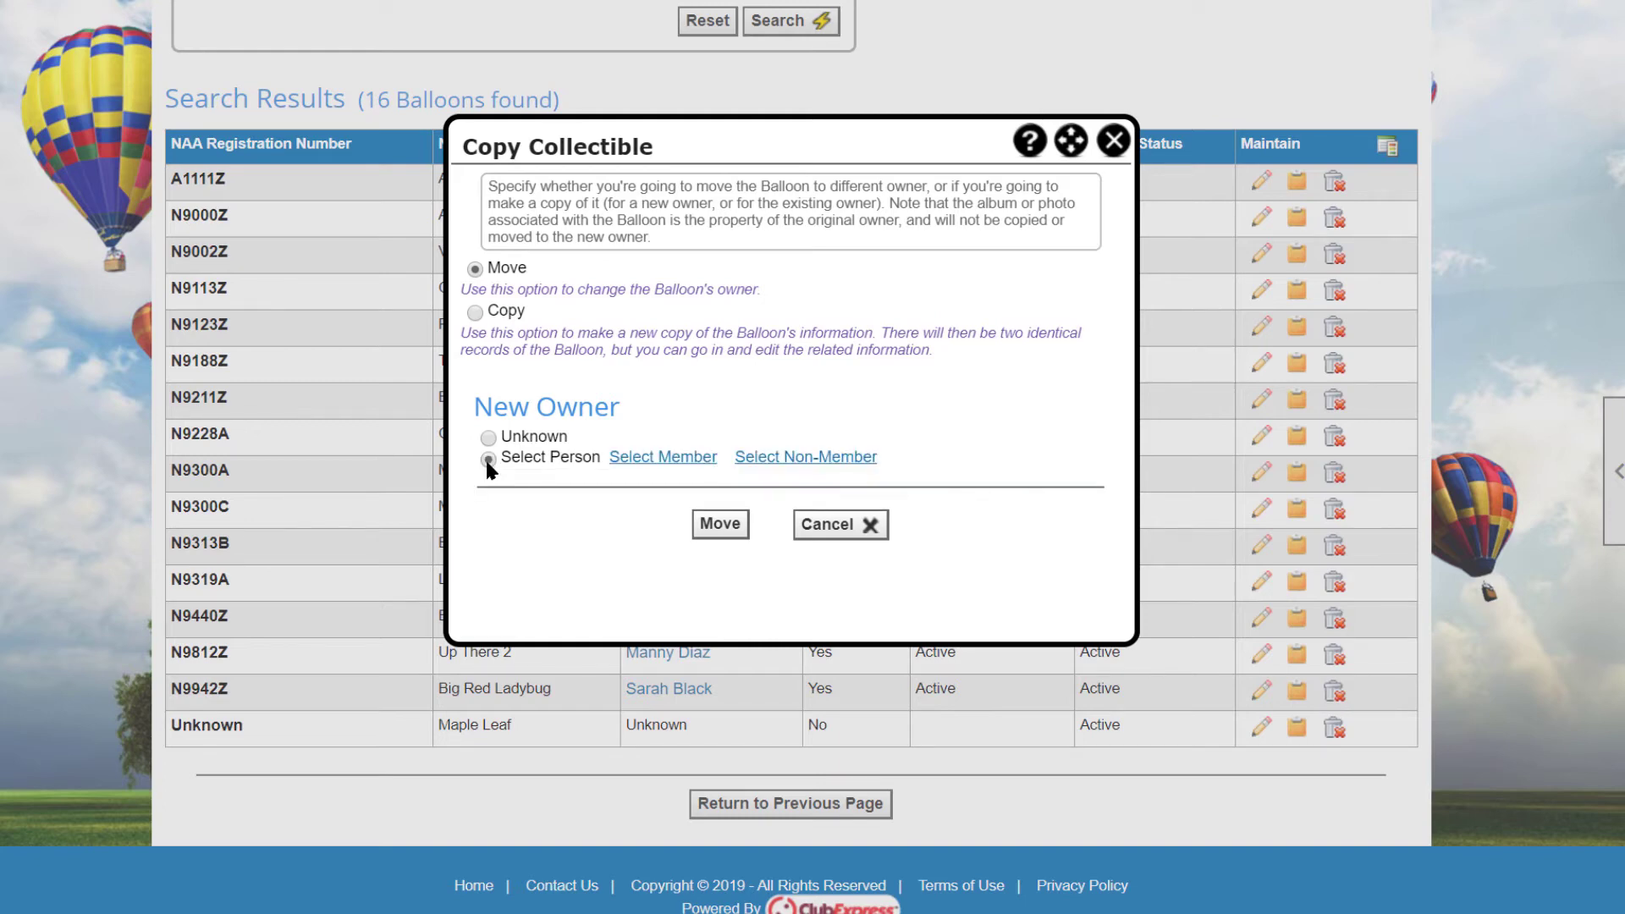
pyautogui.click(475, 313)
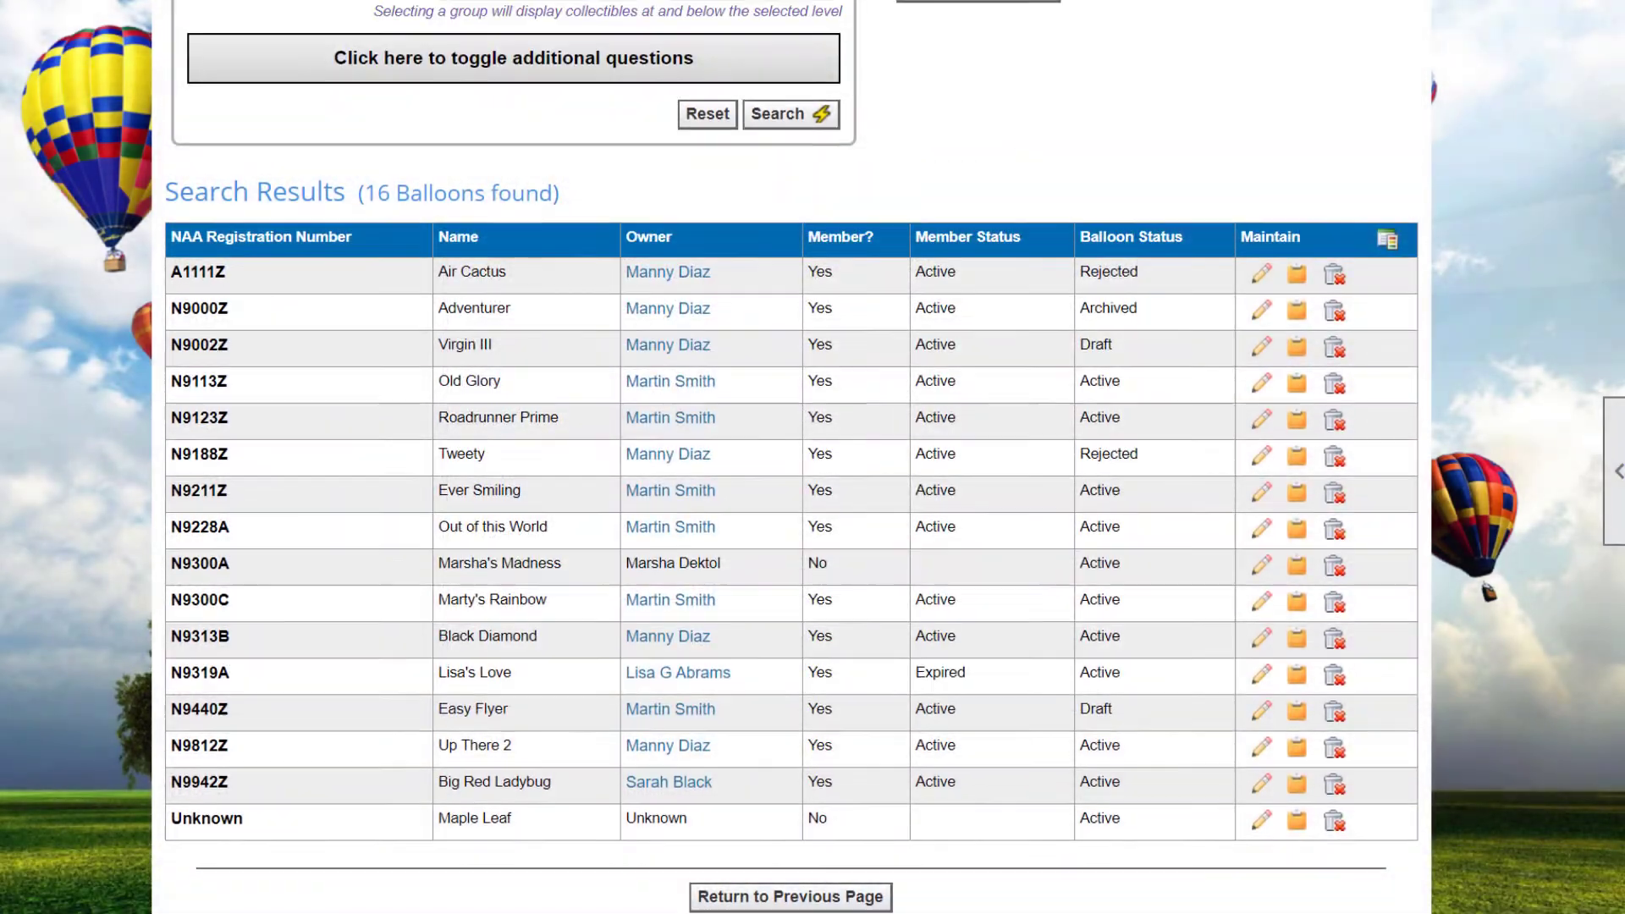
# - Open the Collectibles Options from the manager and review the available mailing list categories
pyautogui.scroll(3, 792, 457)
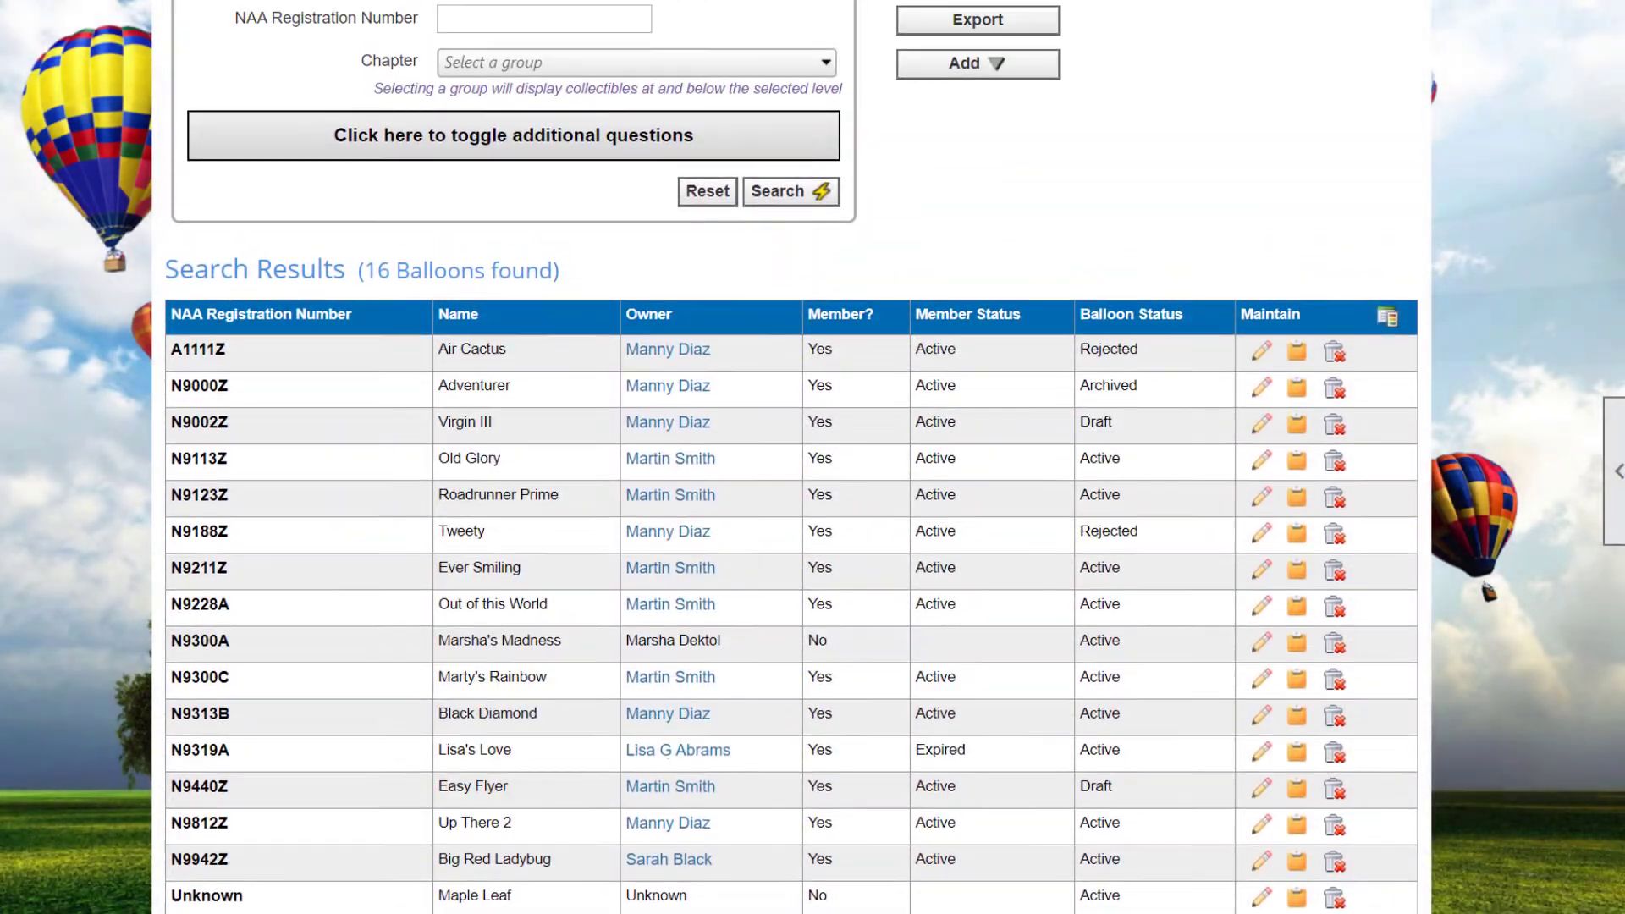
pyautogui.scroll(1, 791, 457)
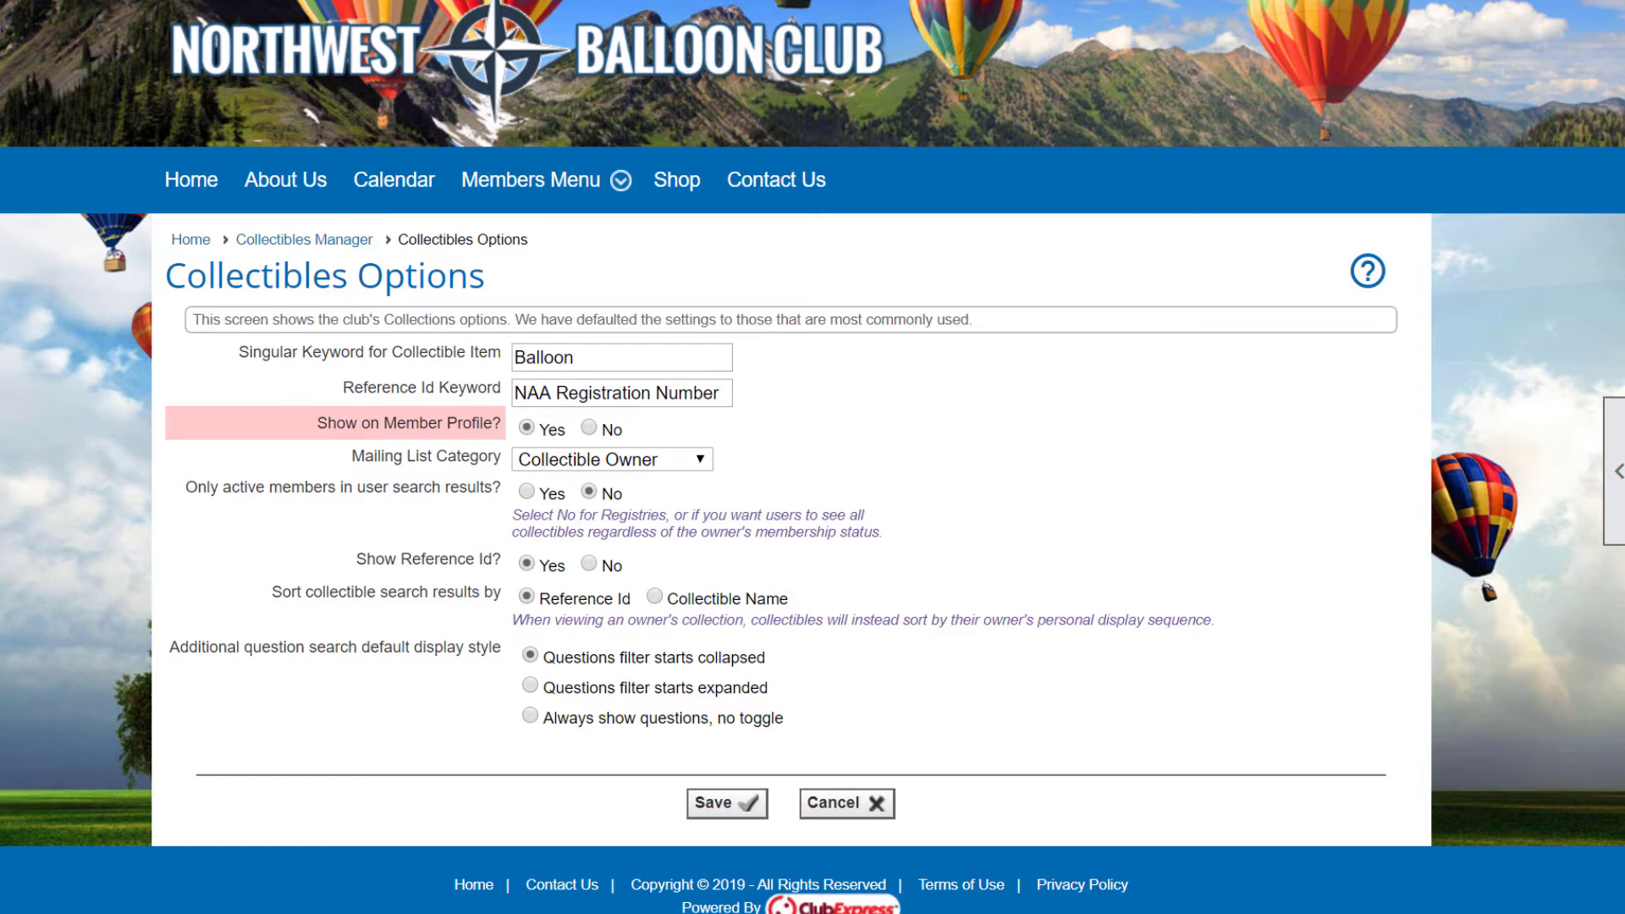
pyautogui.click(700, 459)
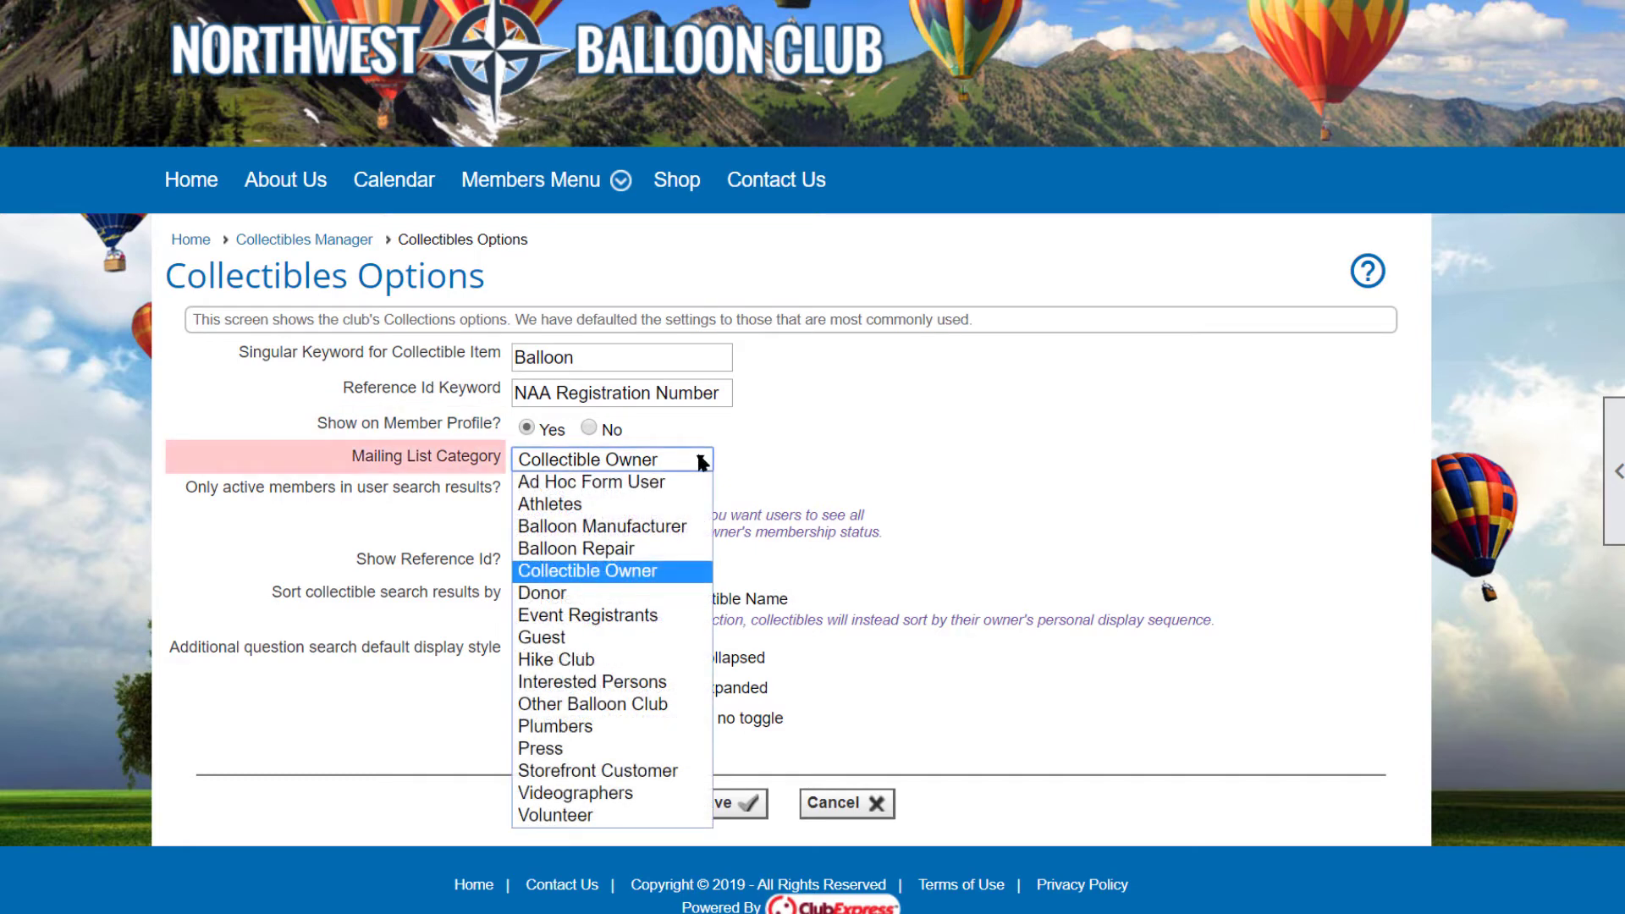
pyautogui.click(700, 459)
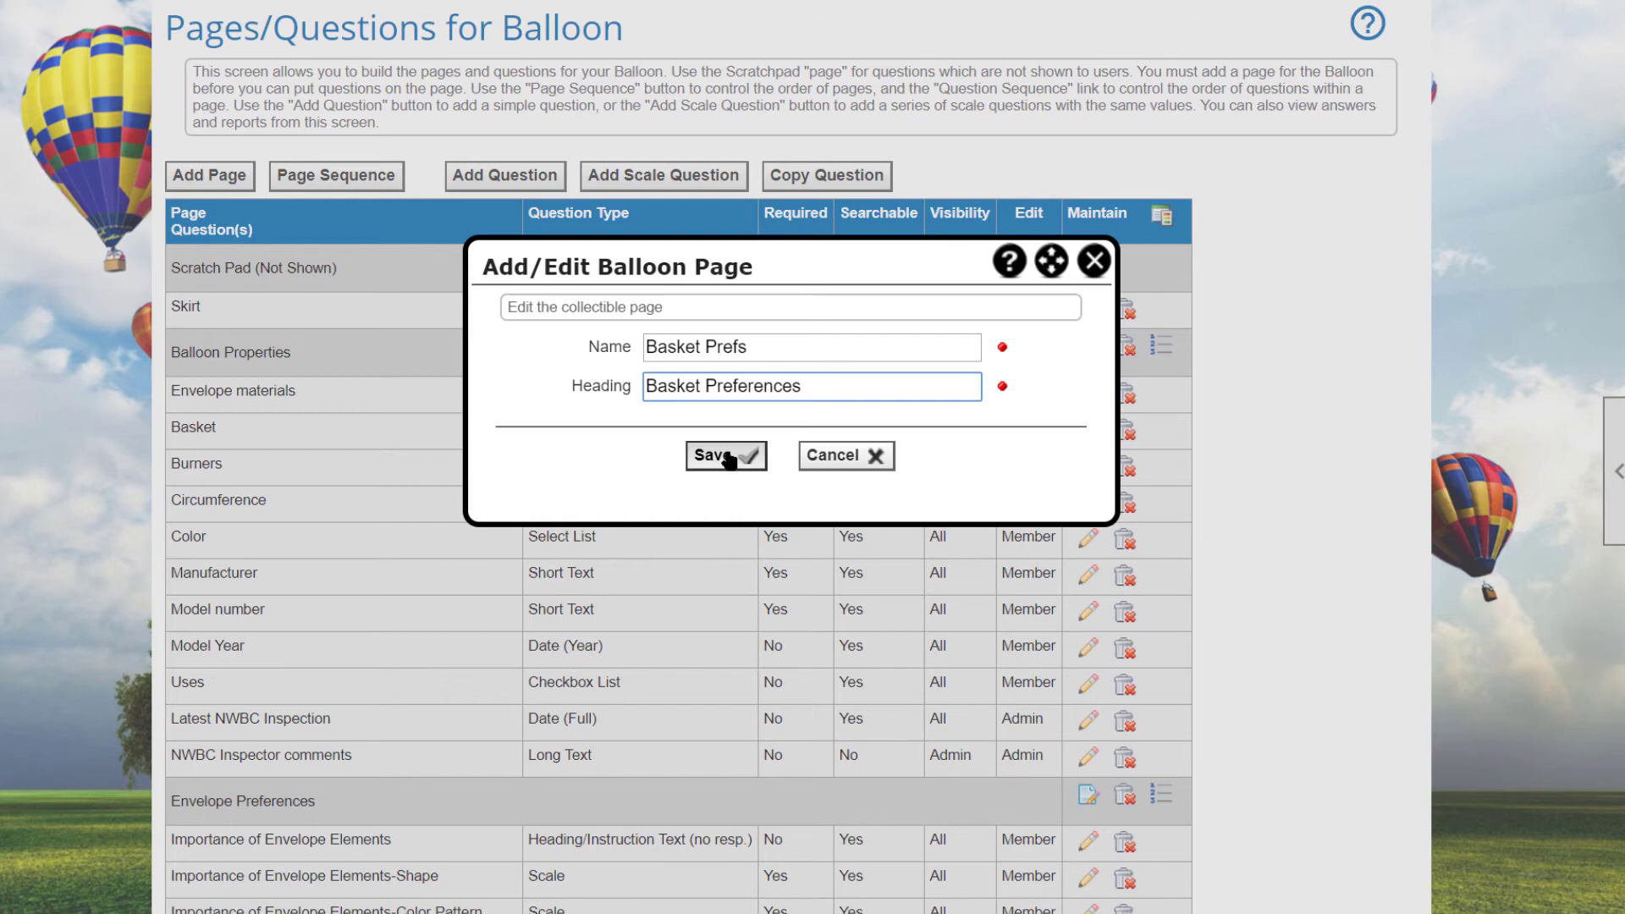
# - Save a new balloon page named Basket Prefs with heading "Basket Preferences" and move it above Envelope Preferences in the page order
pyautogui.click(726, 457)
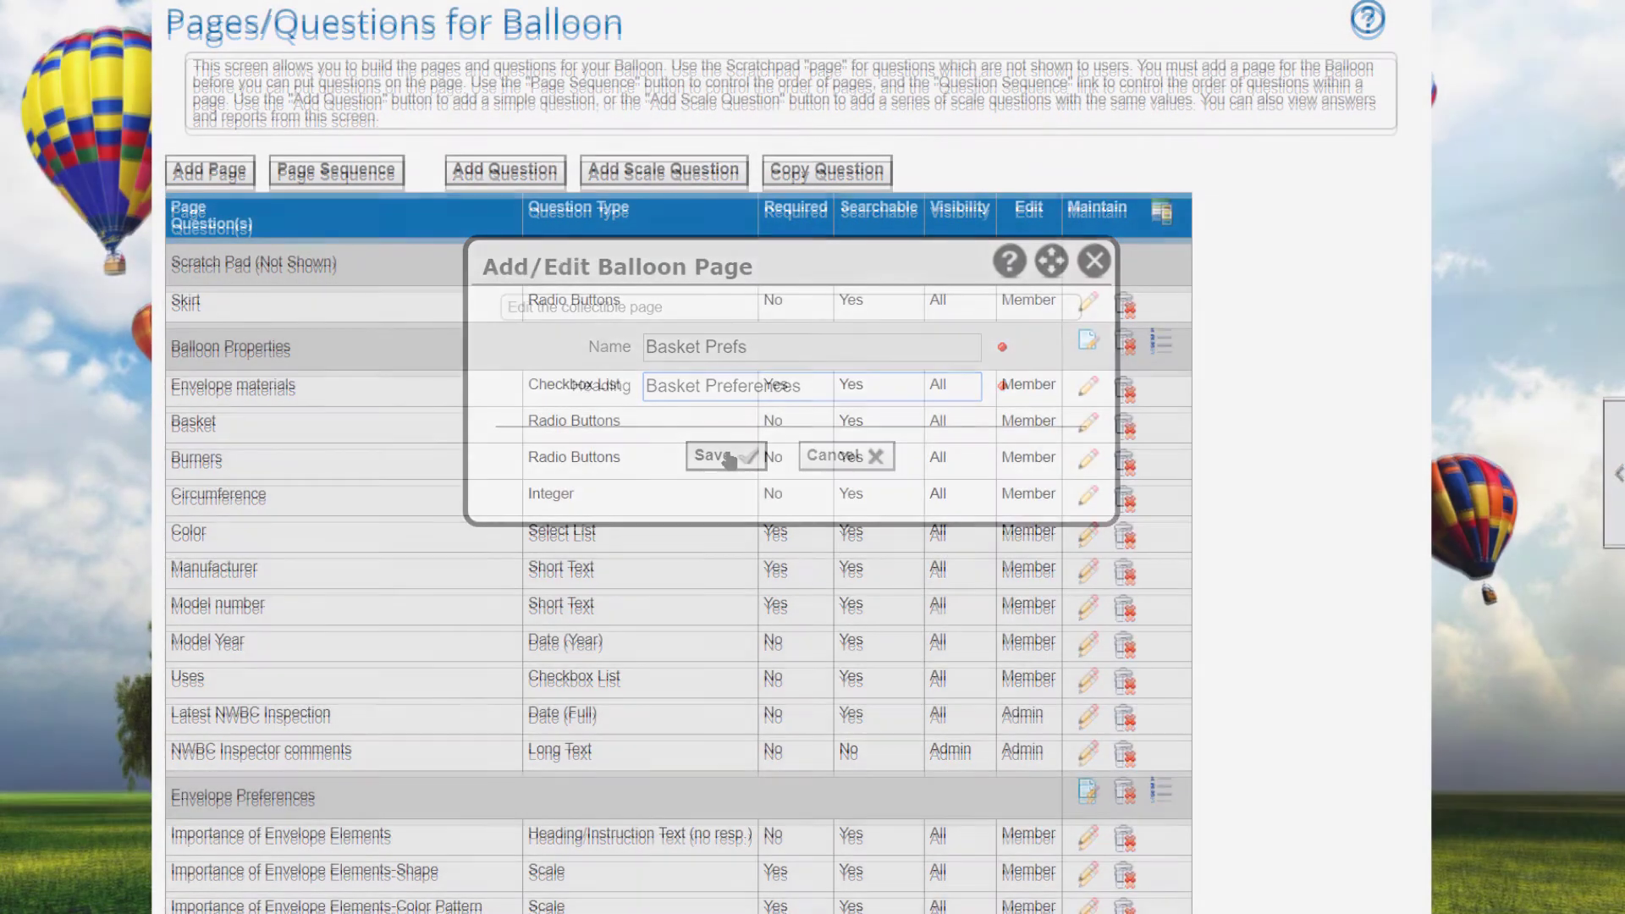
pyautogui.click(336, 169)
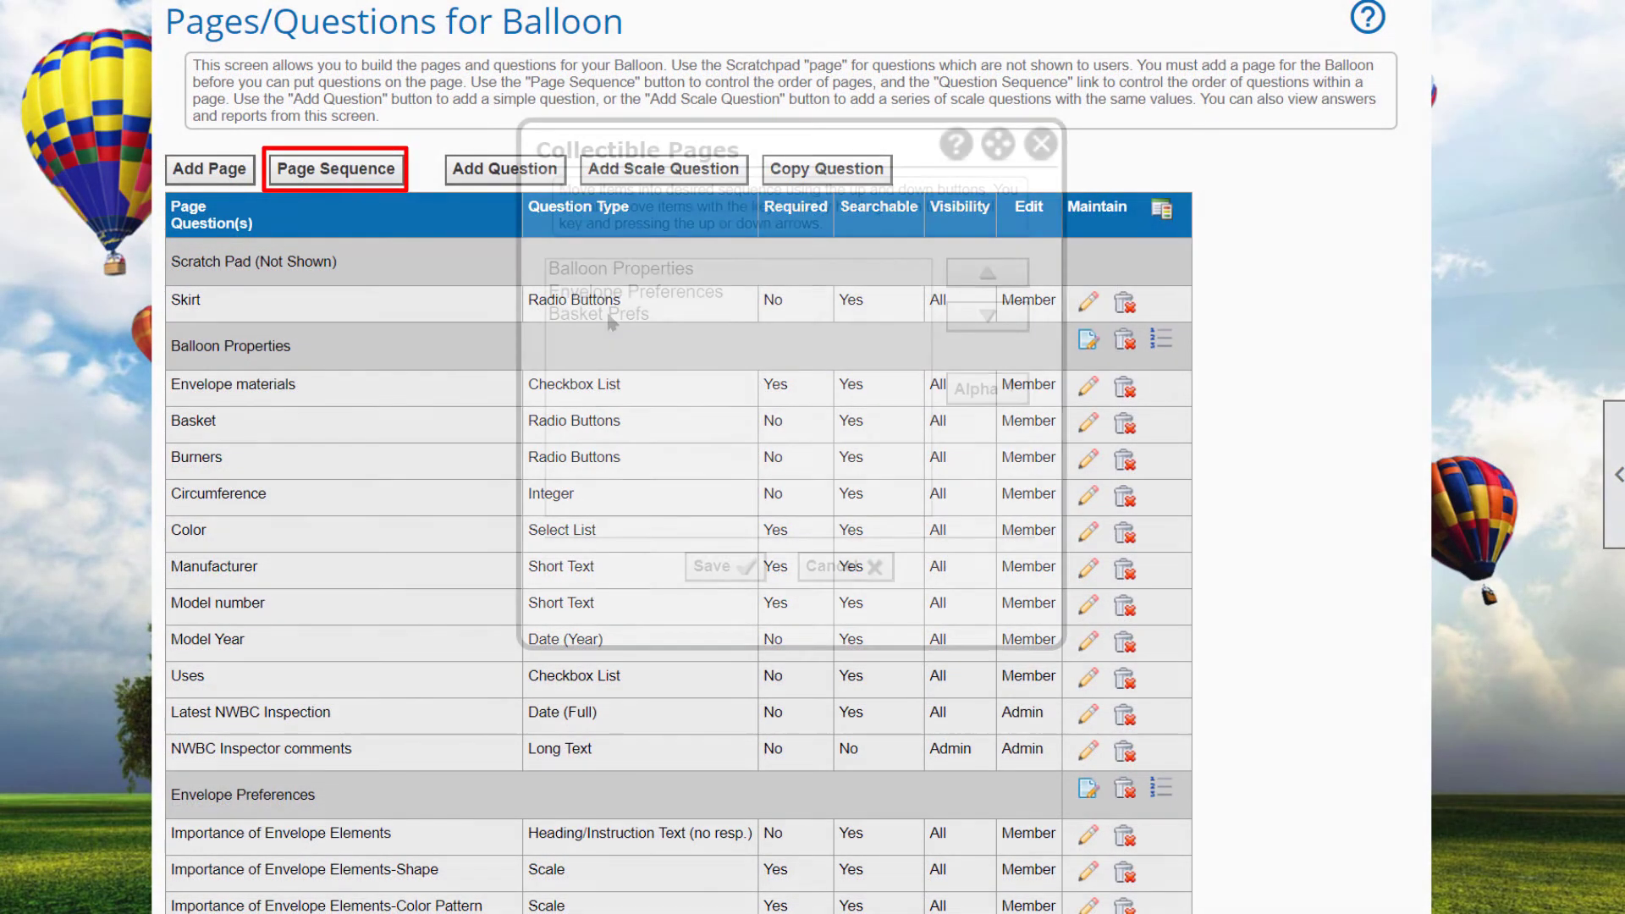
pyautogui.click(674, 320)
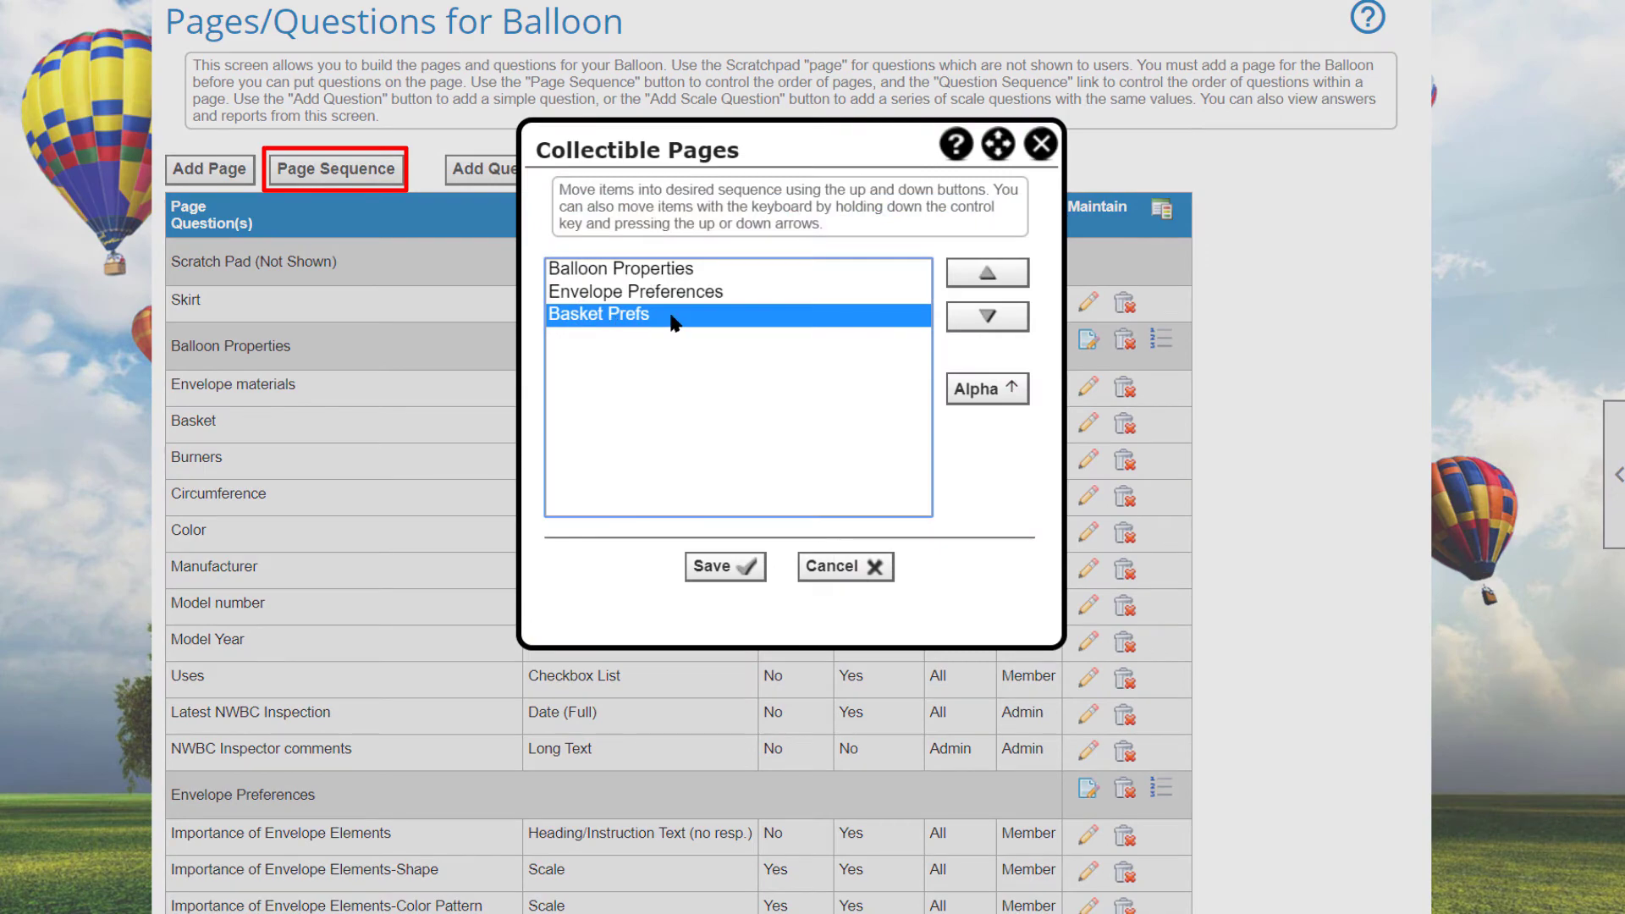
pyautogui.click(983, 275)
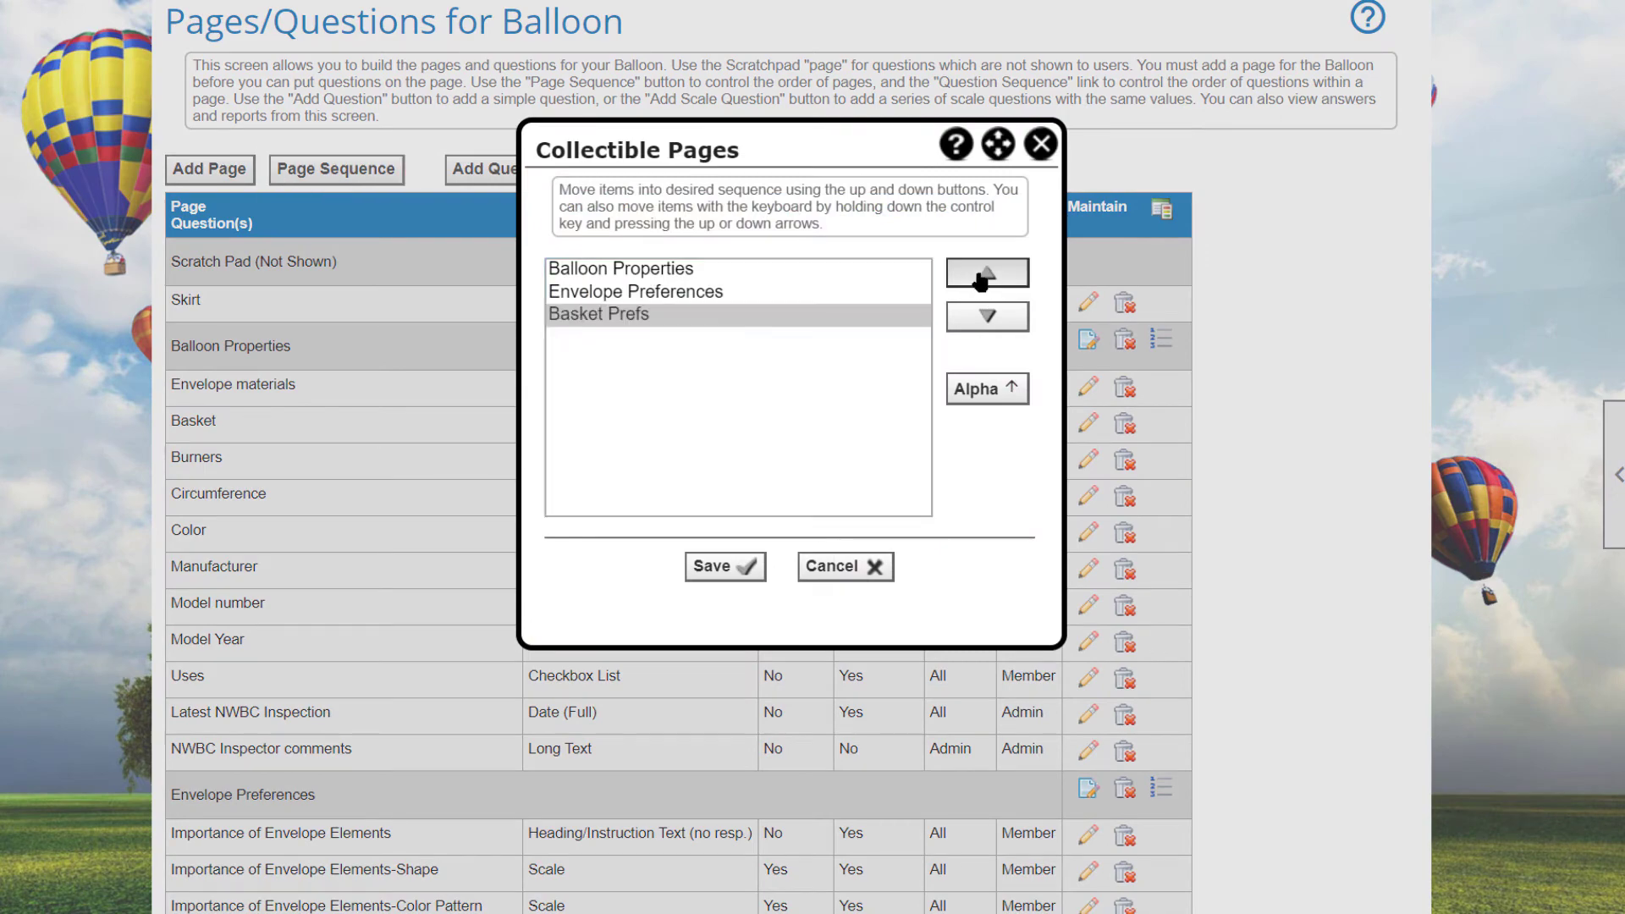
pyautogui.click(717, 568)
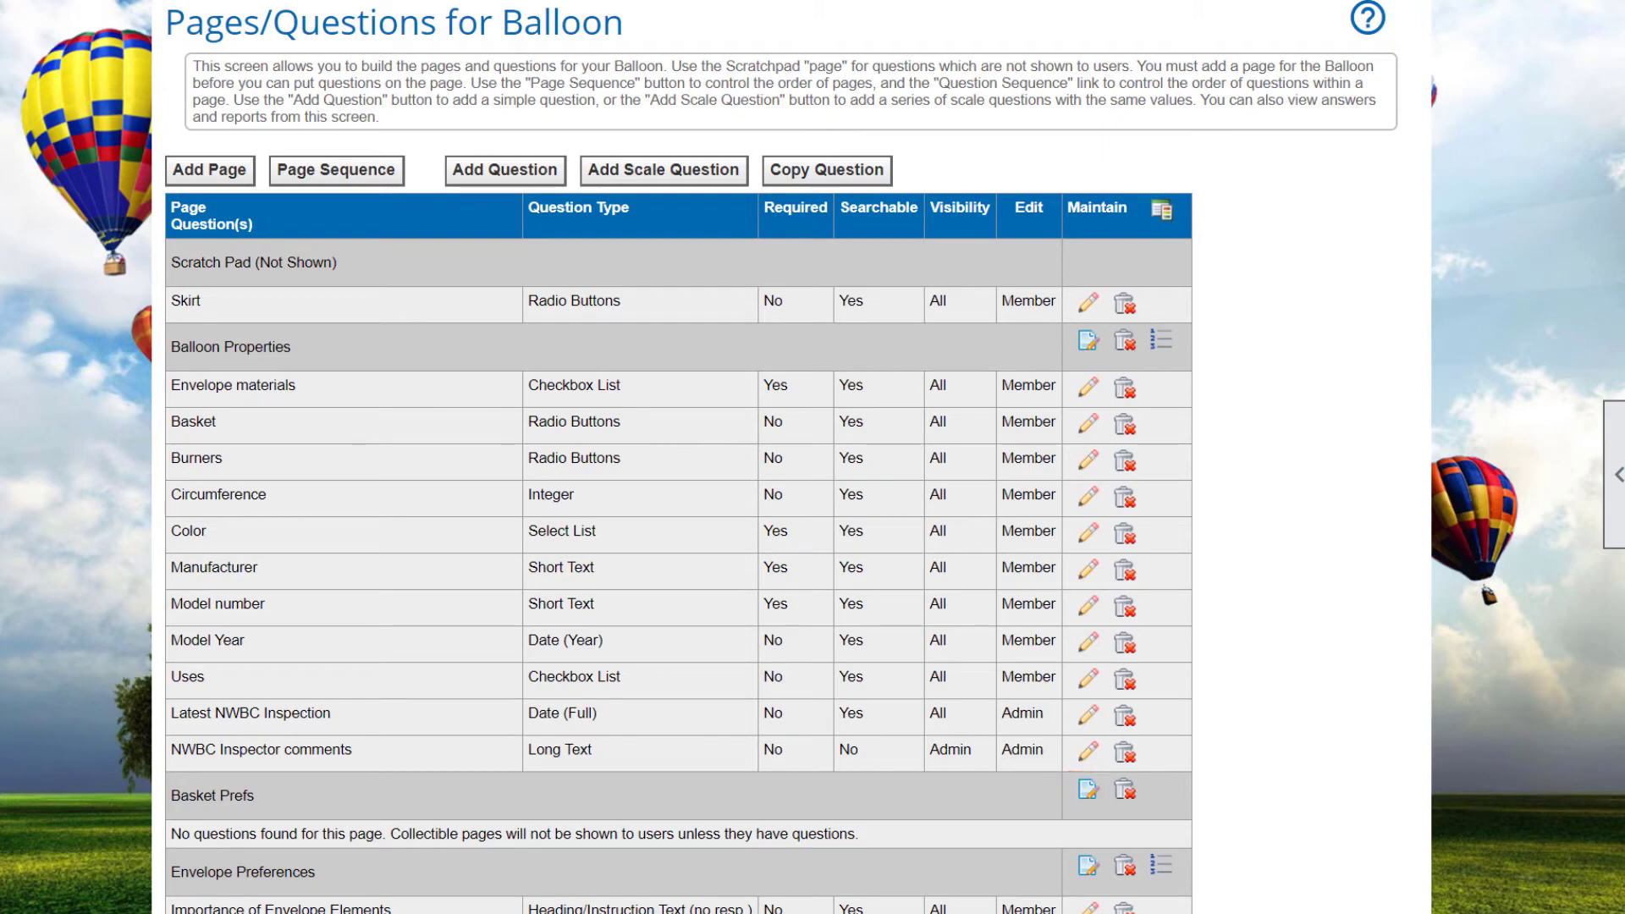
# - Delete the empty Basket Prefs page from the balloon's pages and questions
pyautogui.click(1123, 793)
pyautogui.click(903, 89)
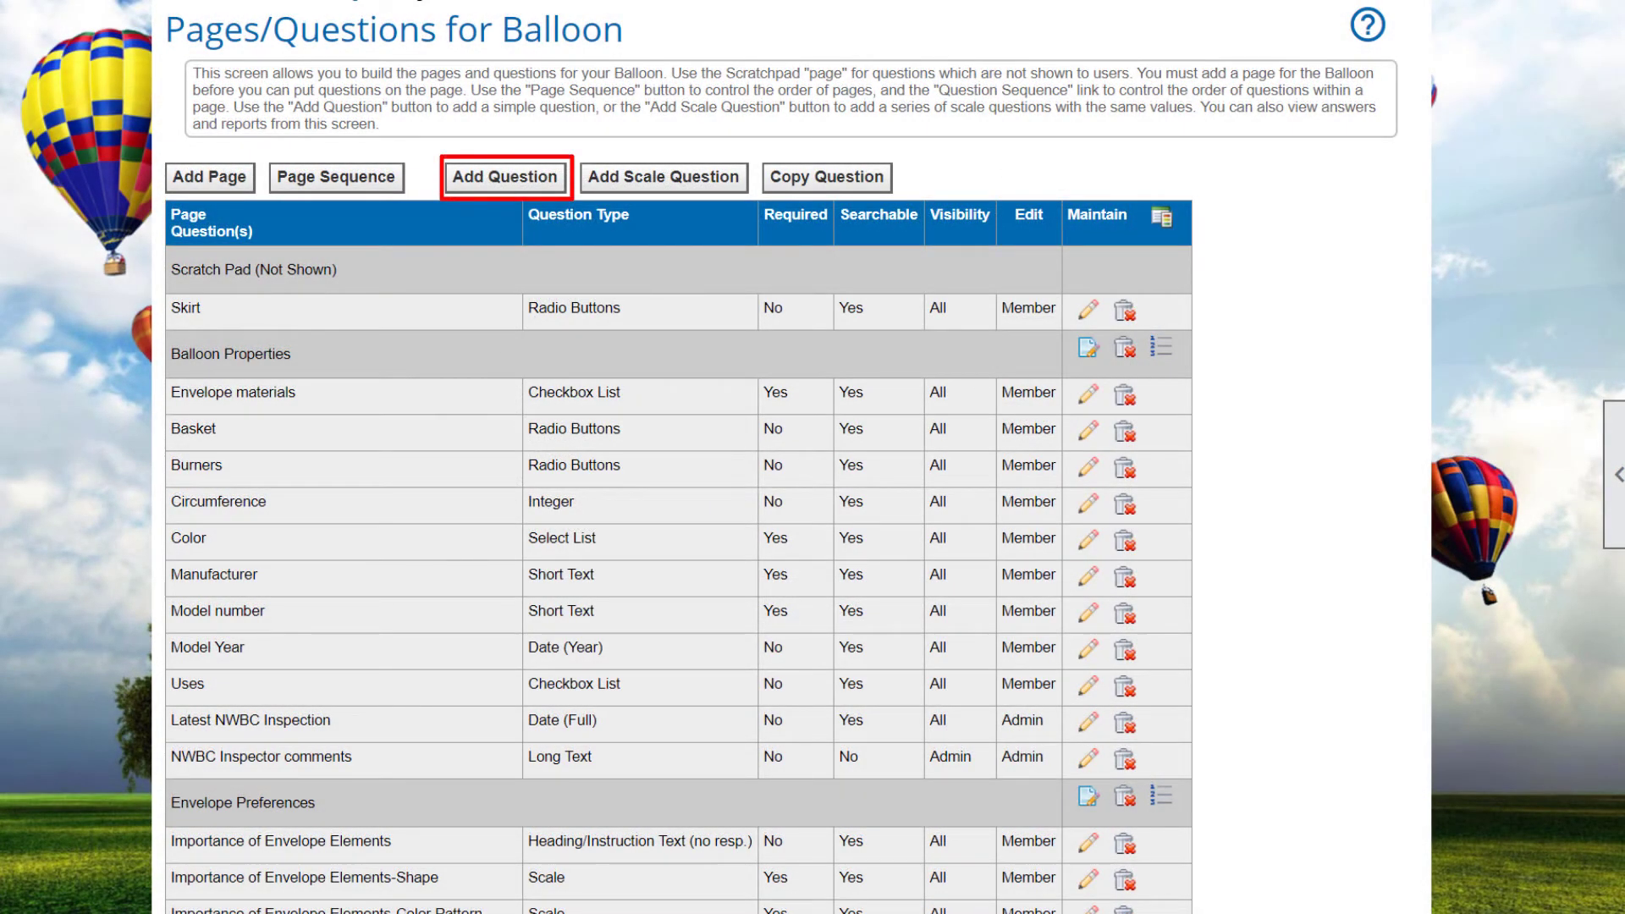
# - Add a question "Has trailer" to the Balloon Properties page, with text "Has trailer" and notes "Does this balloon have its own dedicated trailer?"
pyautogui.click(505, 177)
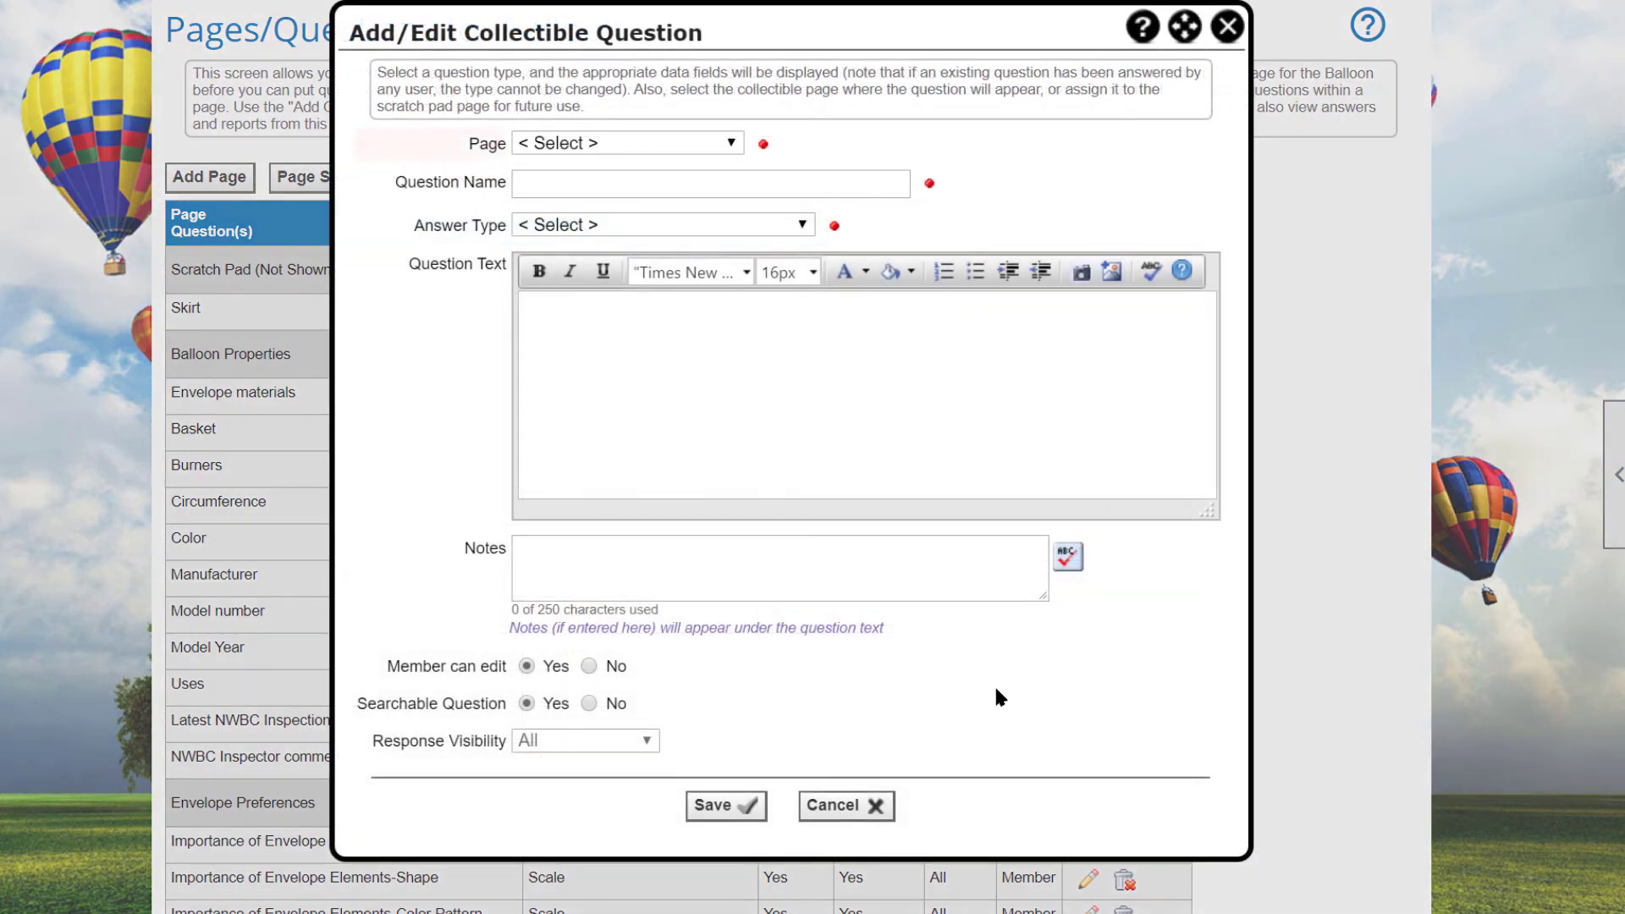
pyautogui.click(729, 143)
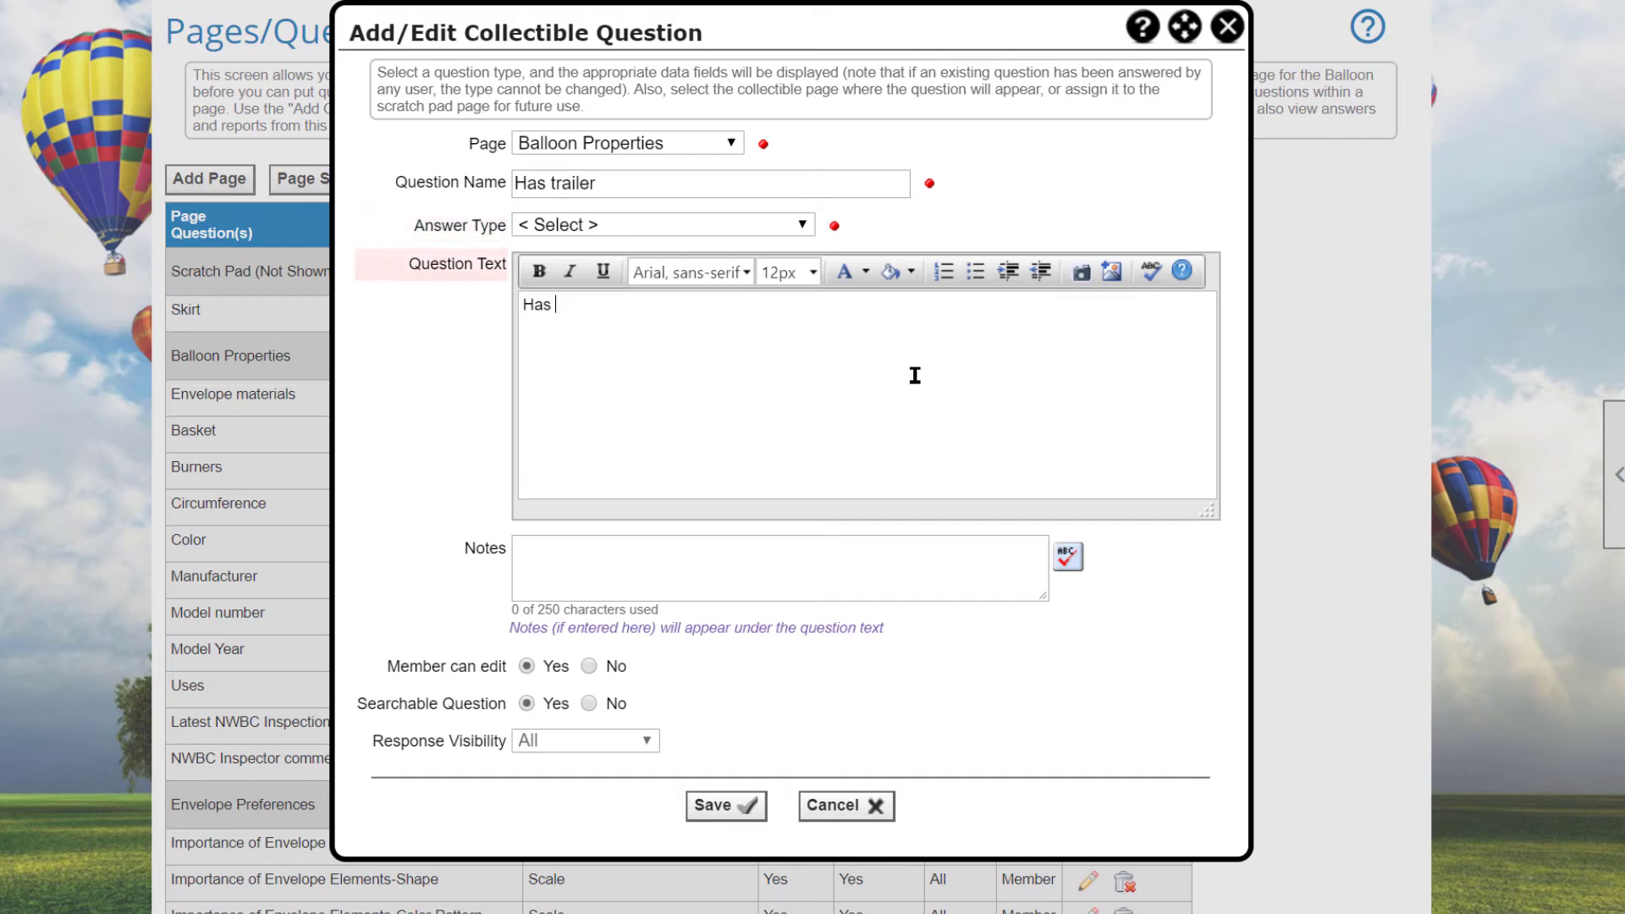
pyautogui.write('trailer')
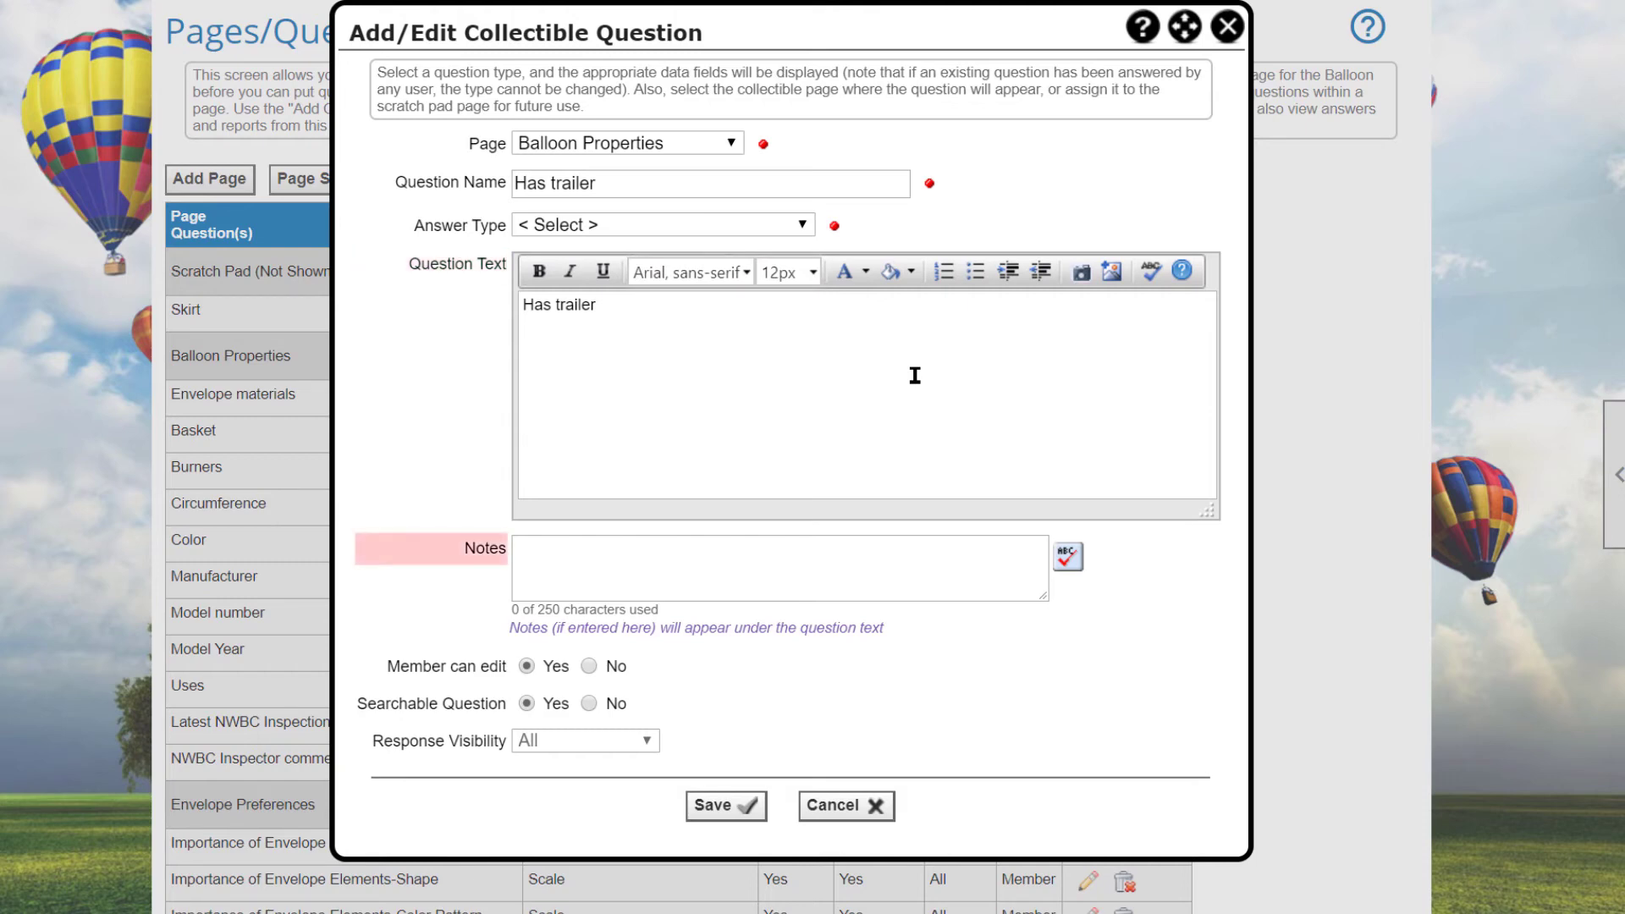
pyautogui.write('cated ')
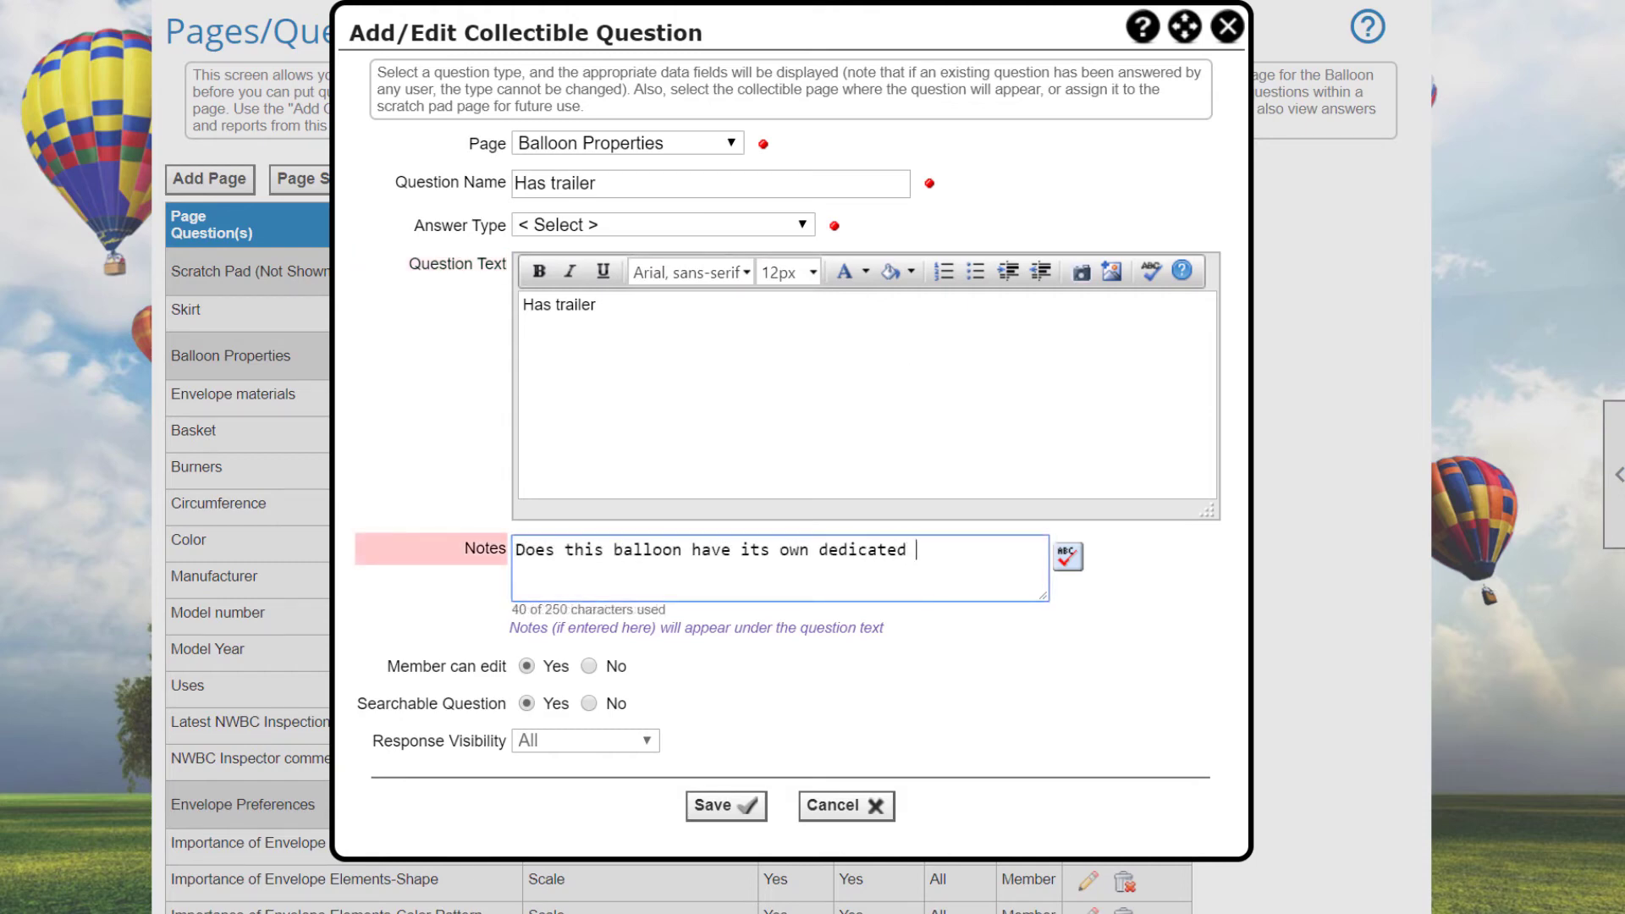
pyautogui.write('trailer?')
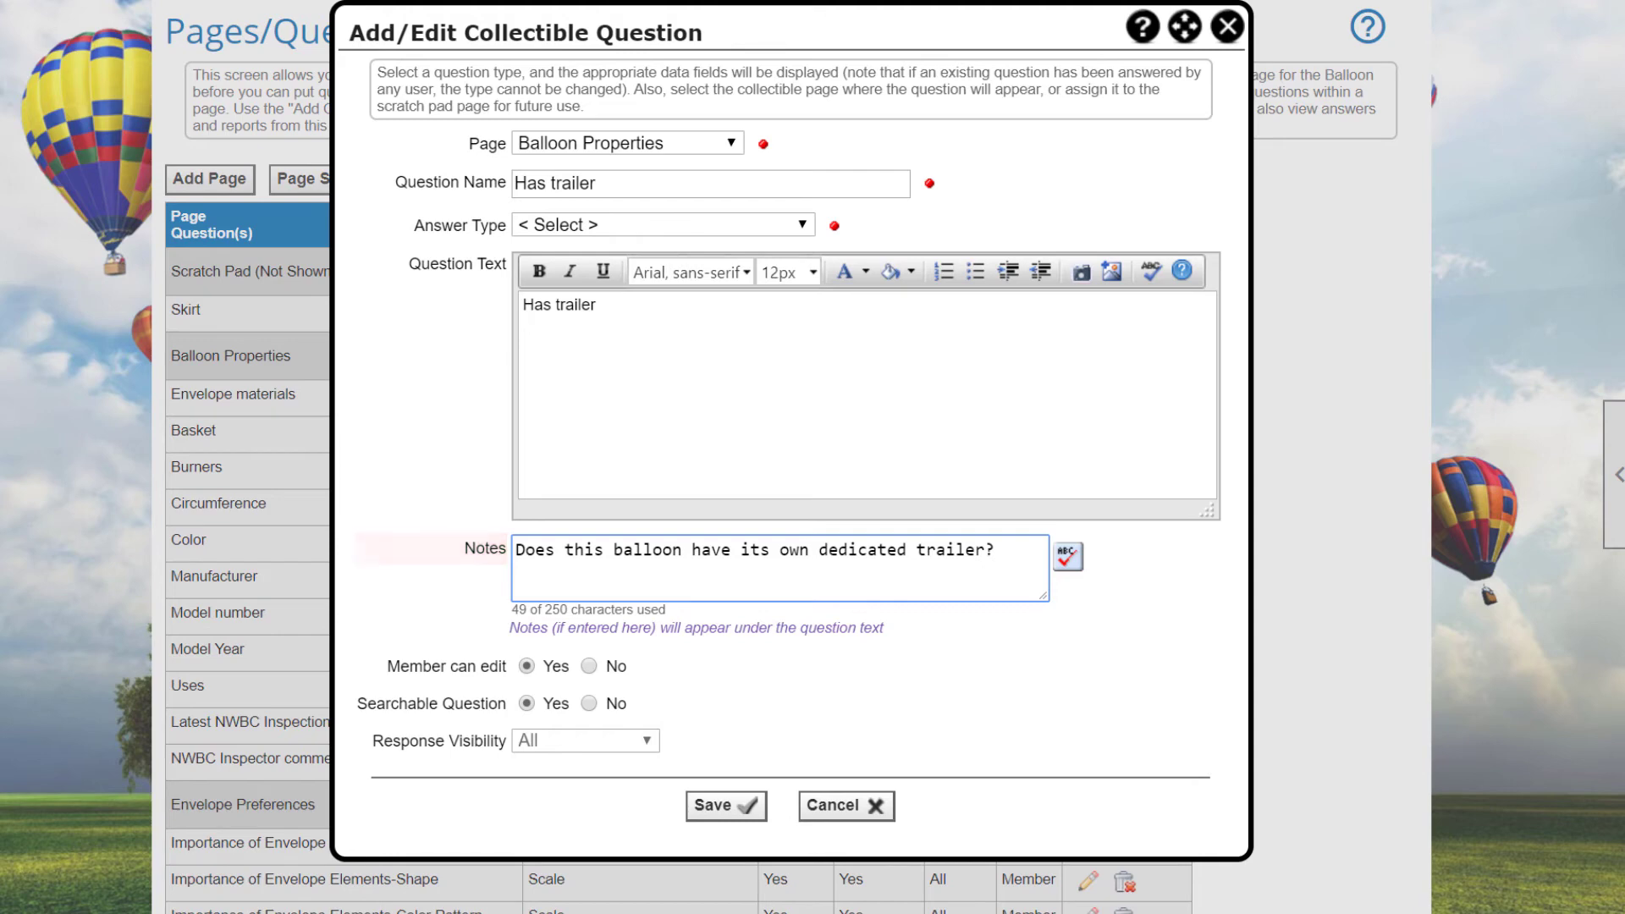
# - Set the question's answer type to True/False, with "Yes" as the true text and "No" as the false text
pyautogui.click(802, 225)
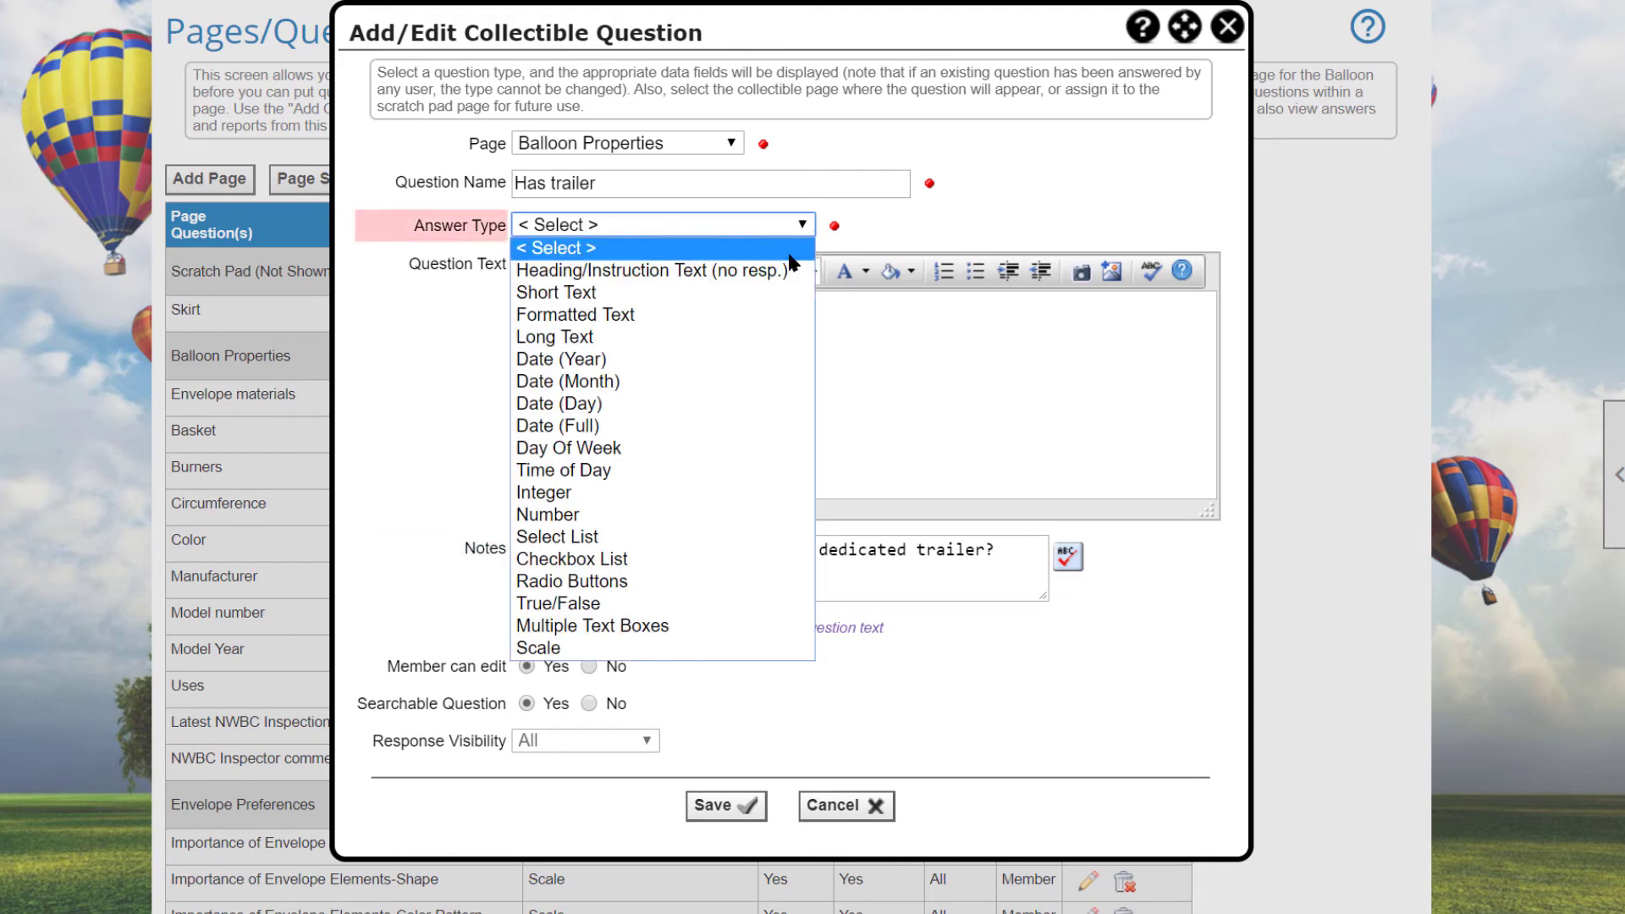
pyautogui.click(641, 608)
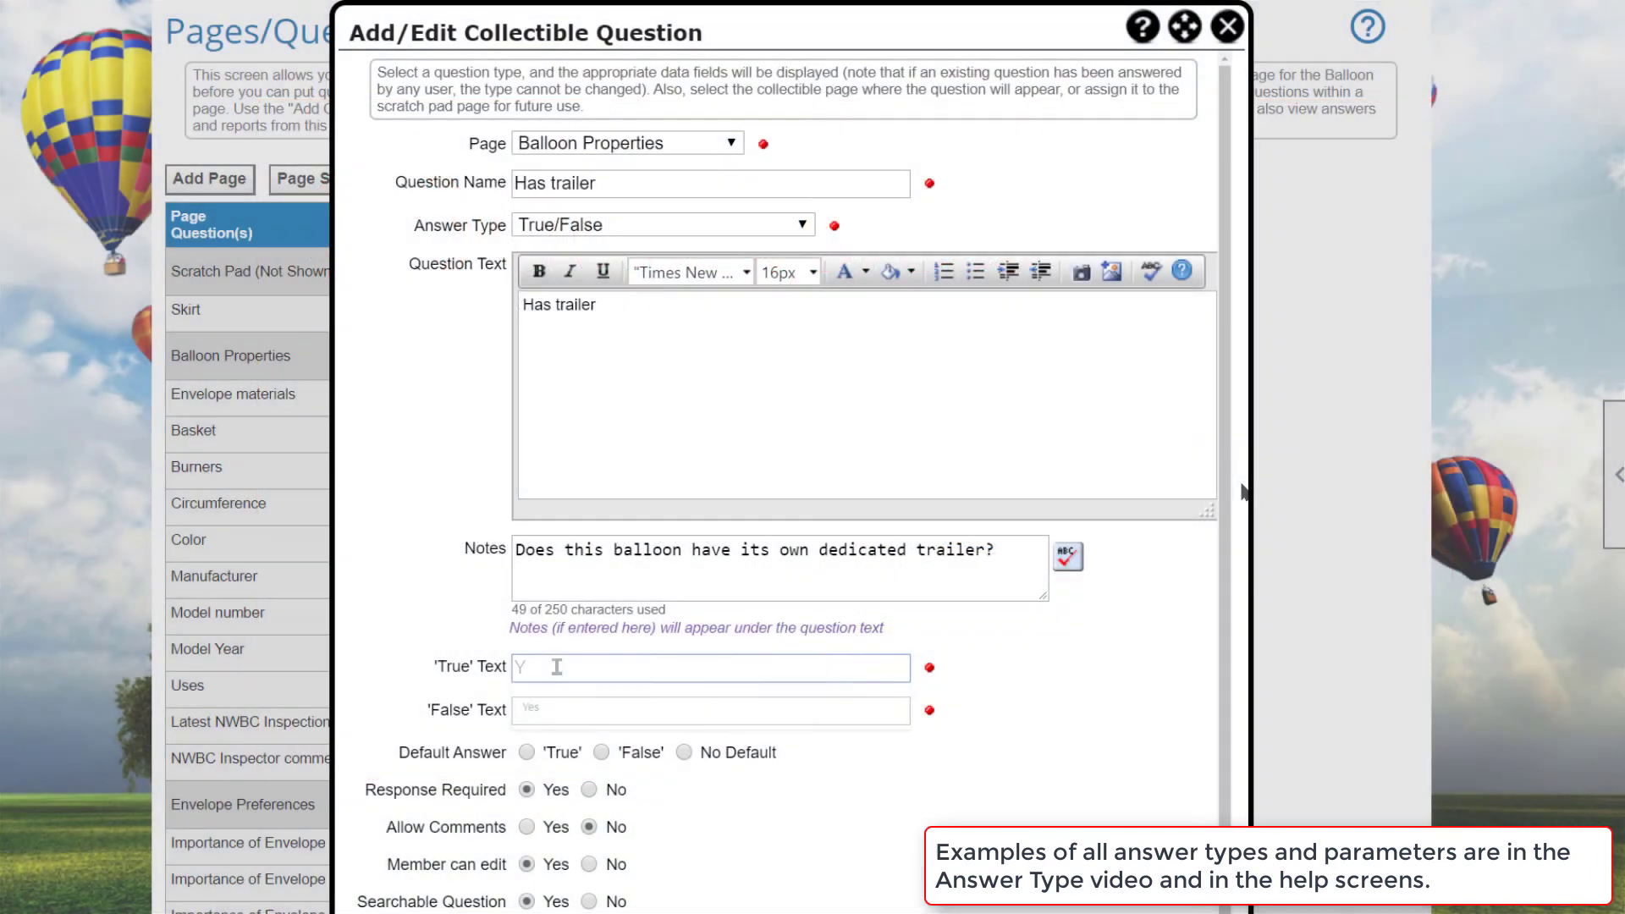
pyautogui.click(557, 667)
pyautogui.write('Yes')
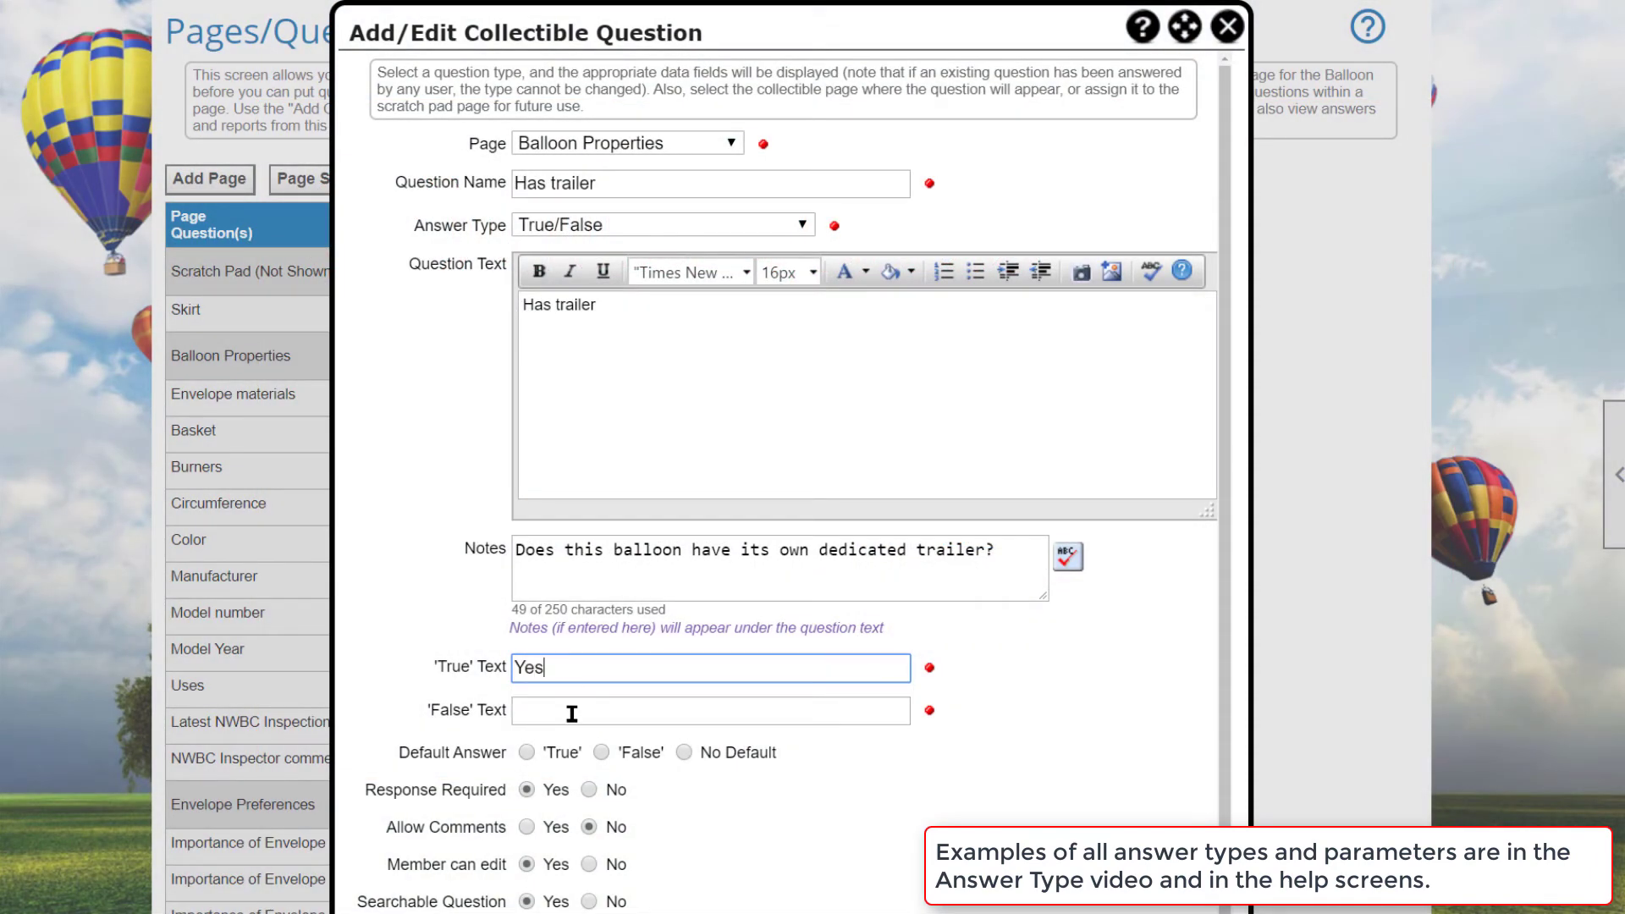
pyautogui.click(572, 713)
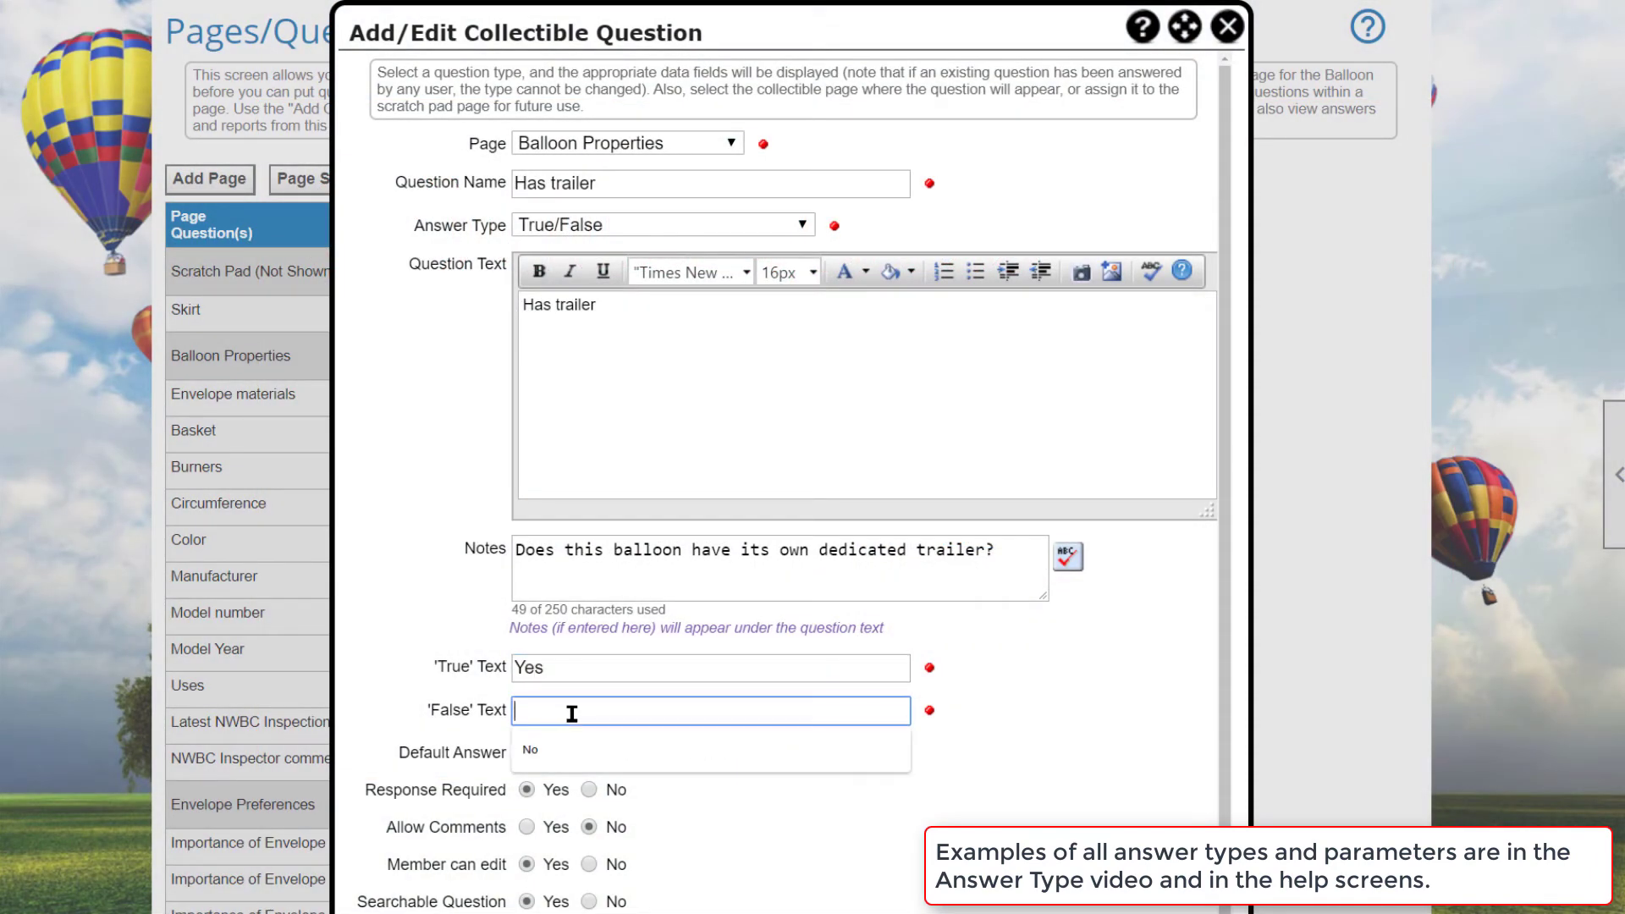
pyautogui.write('No')
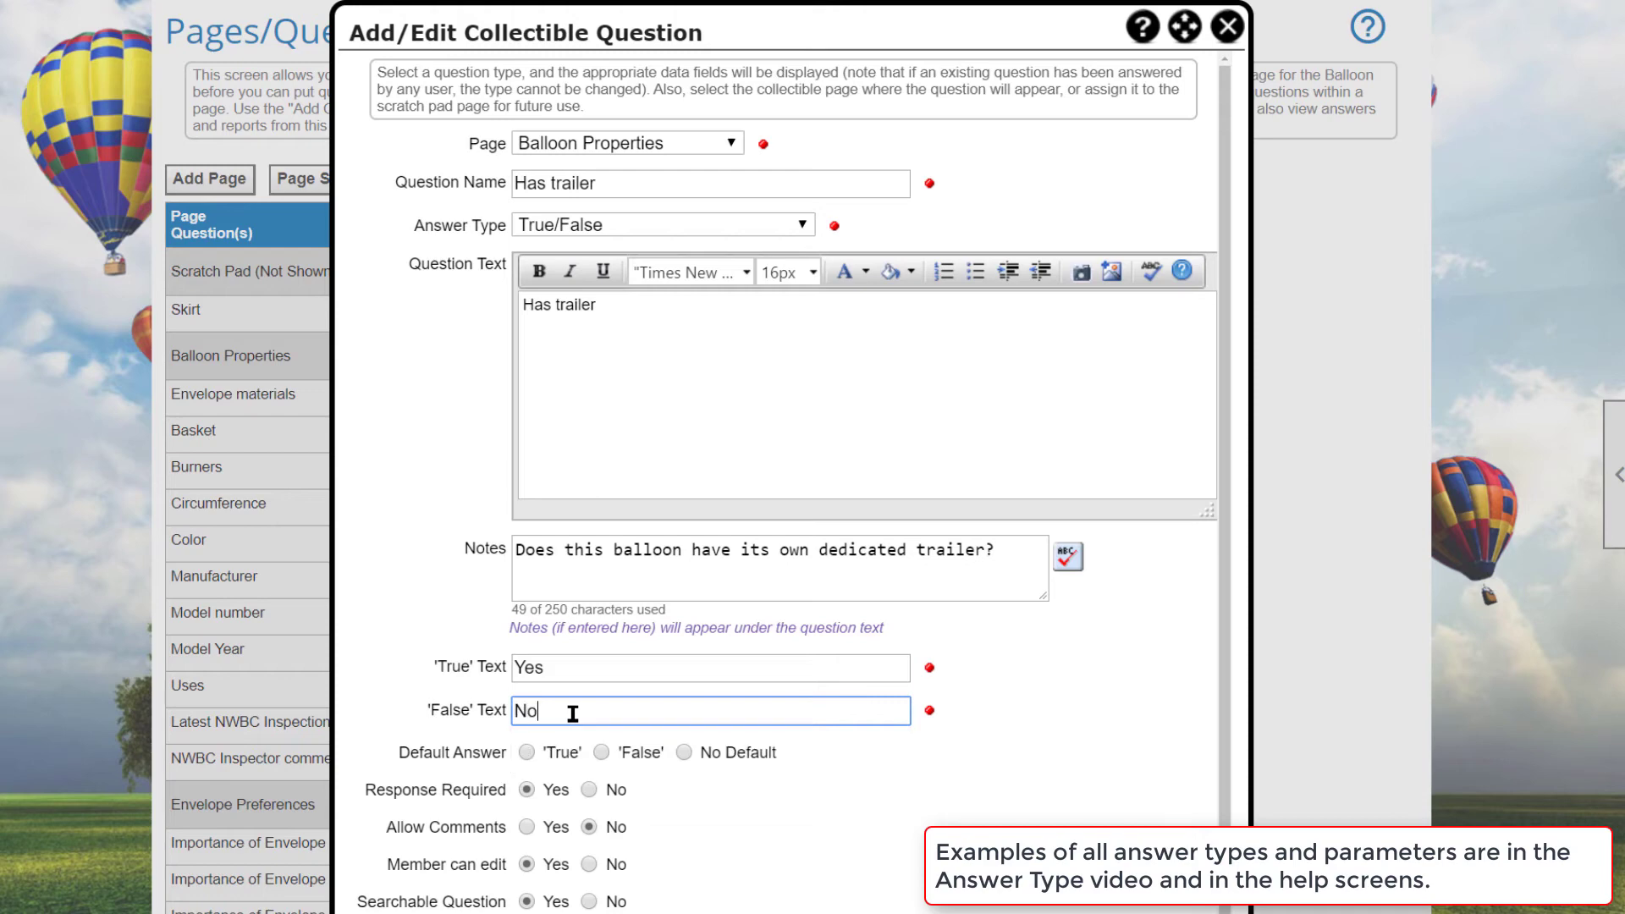
# - Set the trailer question's default answer to No Default and Response Required to No
pyautogui.scroll(-1, 572, 713)
pyautogui.scroll(-3, 1594, 750)
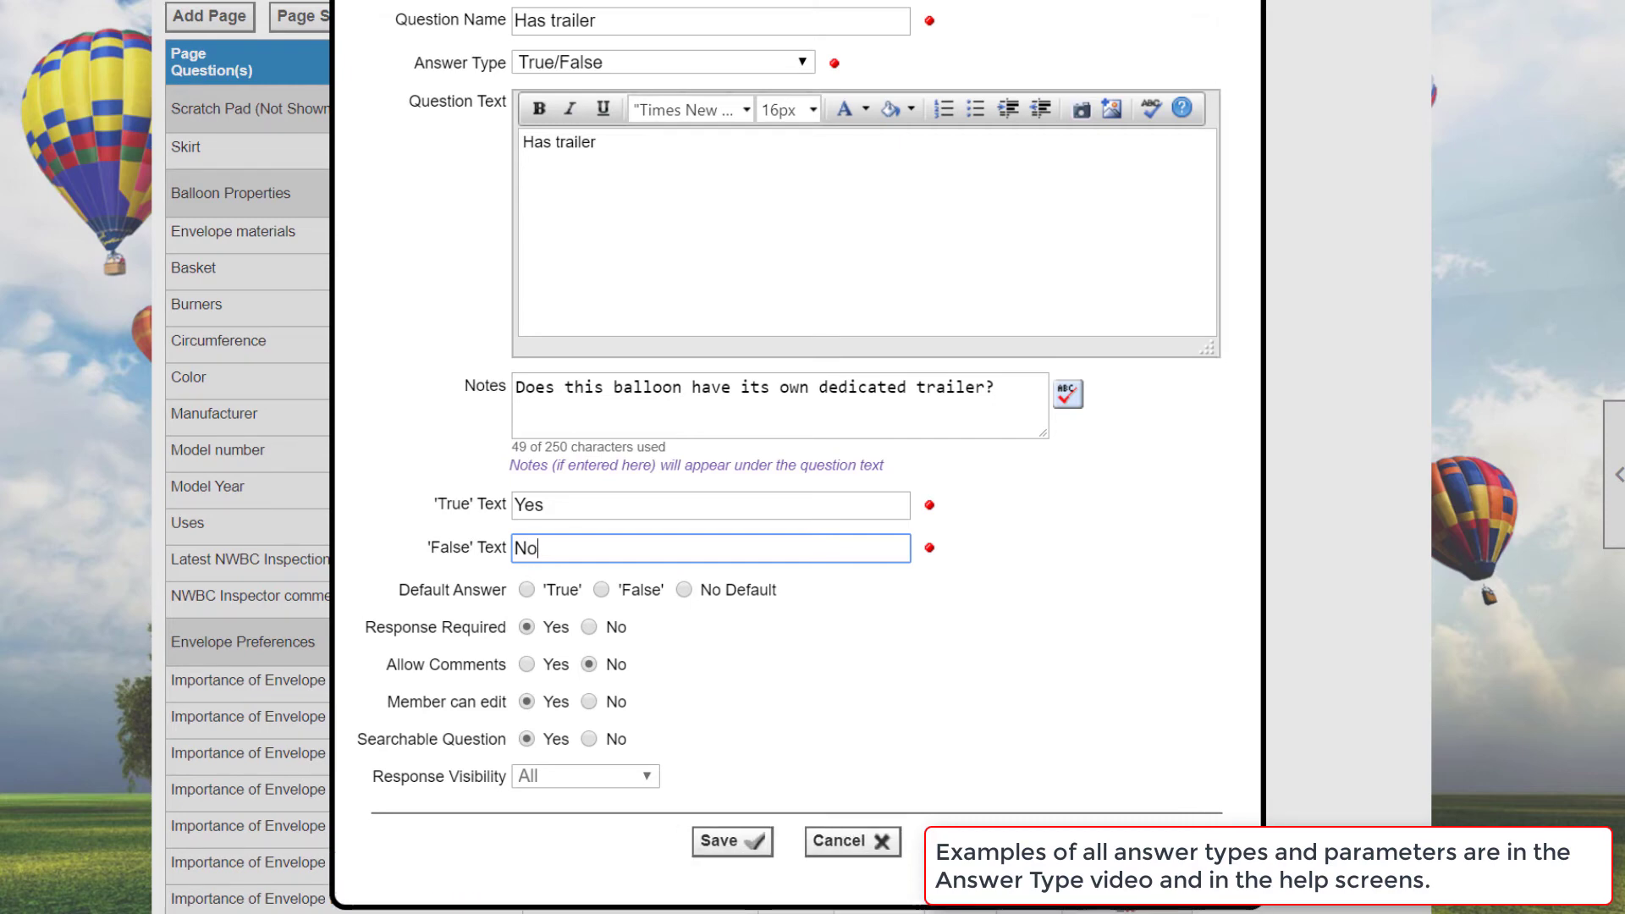
pyautogui.click(725, 590)
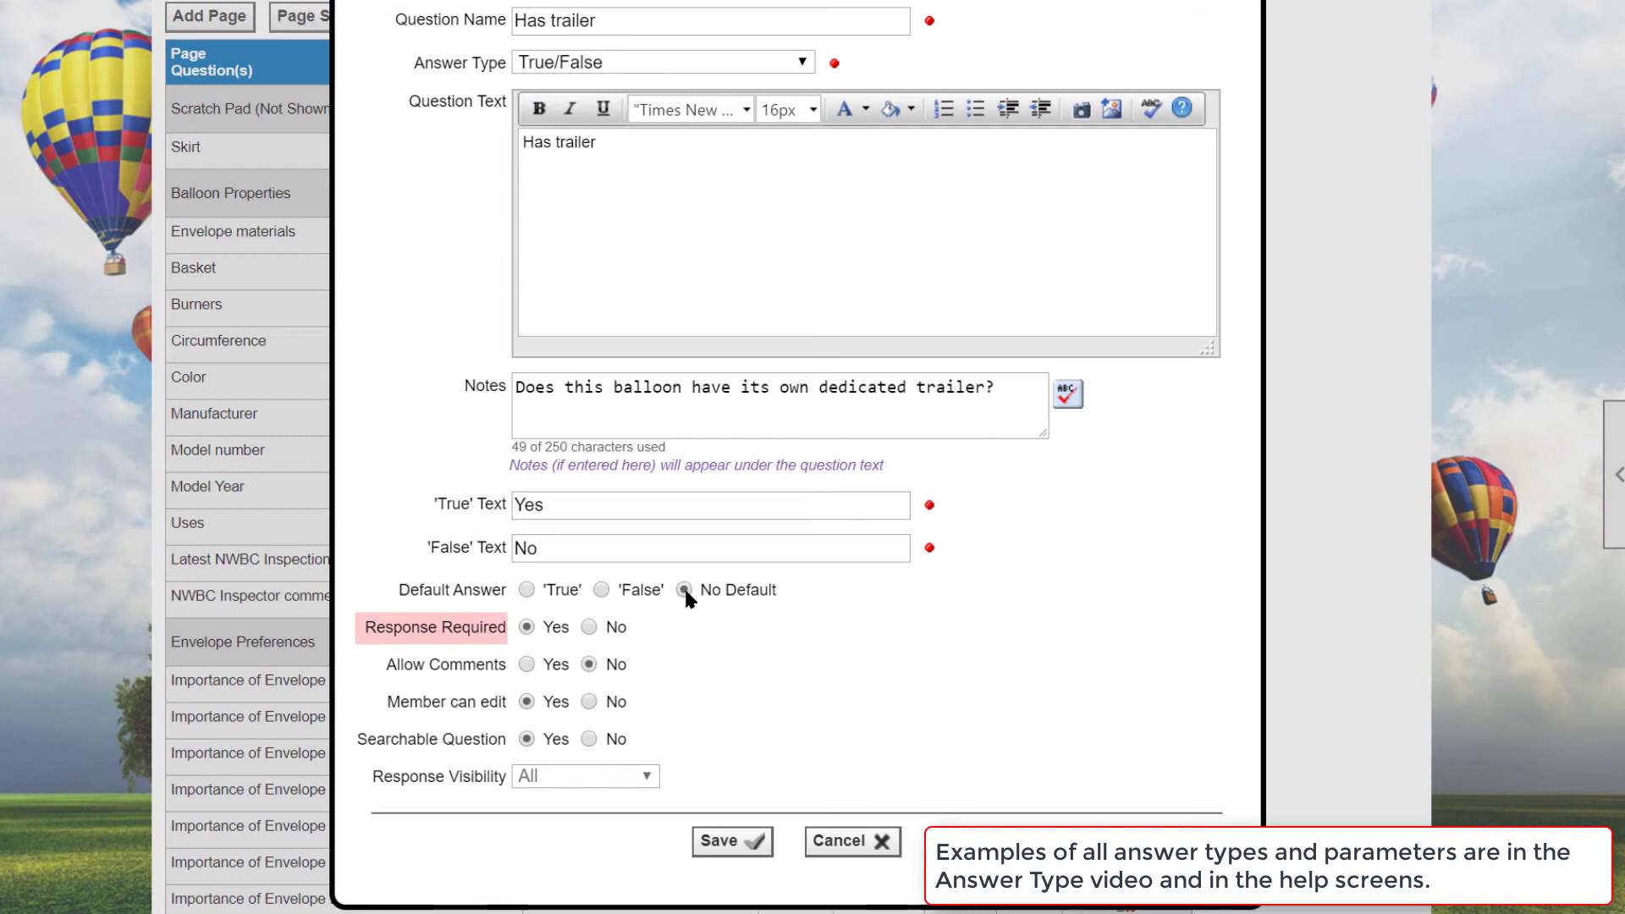
pyautogui.click(590, 626)
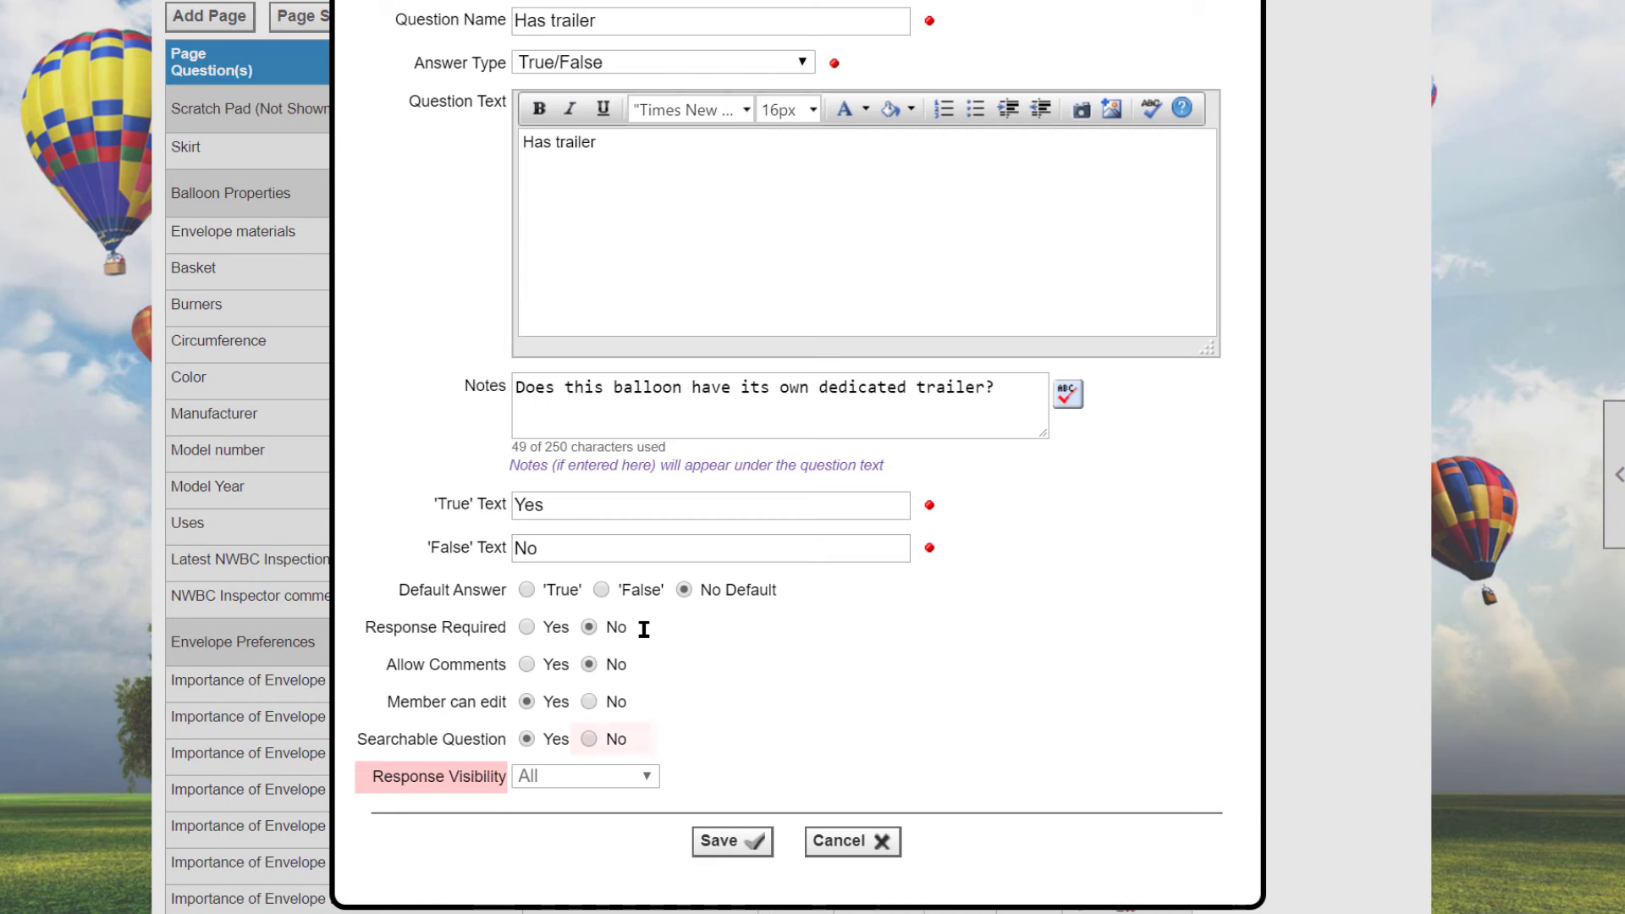
# - Make the question non-searchable to review its response visibility choices, restore Searchable Question to Yes, and save the question
pyautogui.click(589, 739)
pyautogui.click(649, 776)
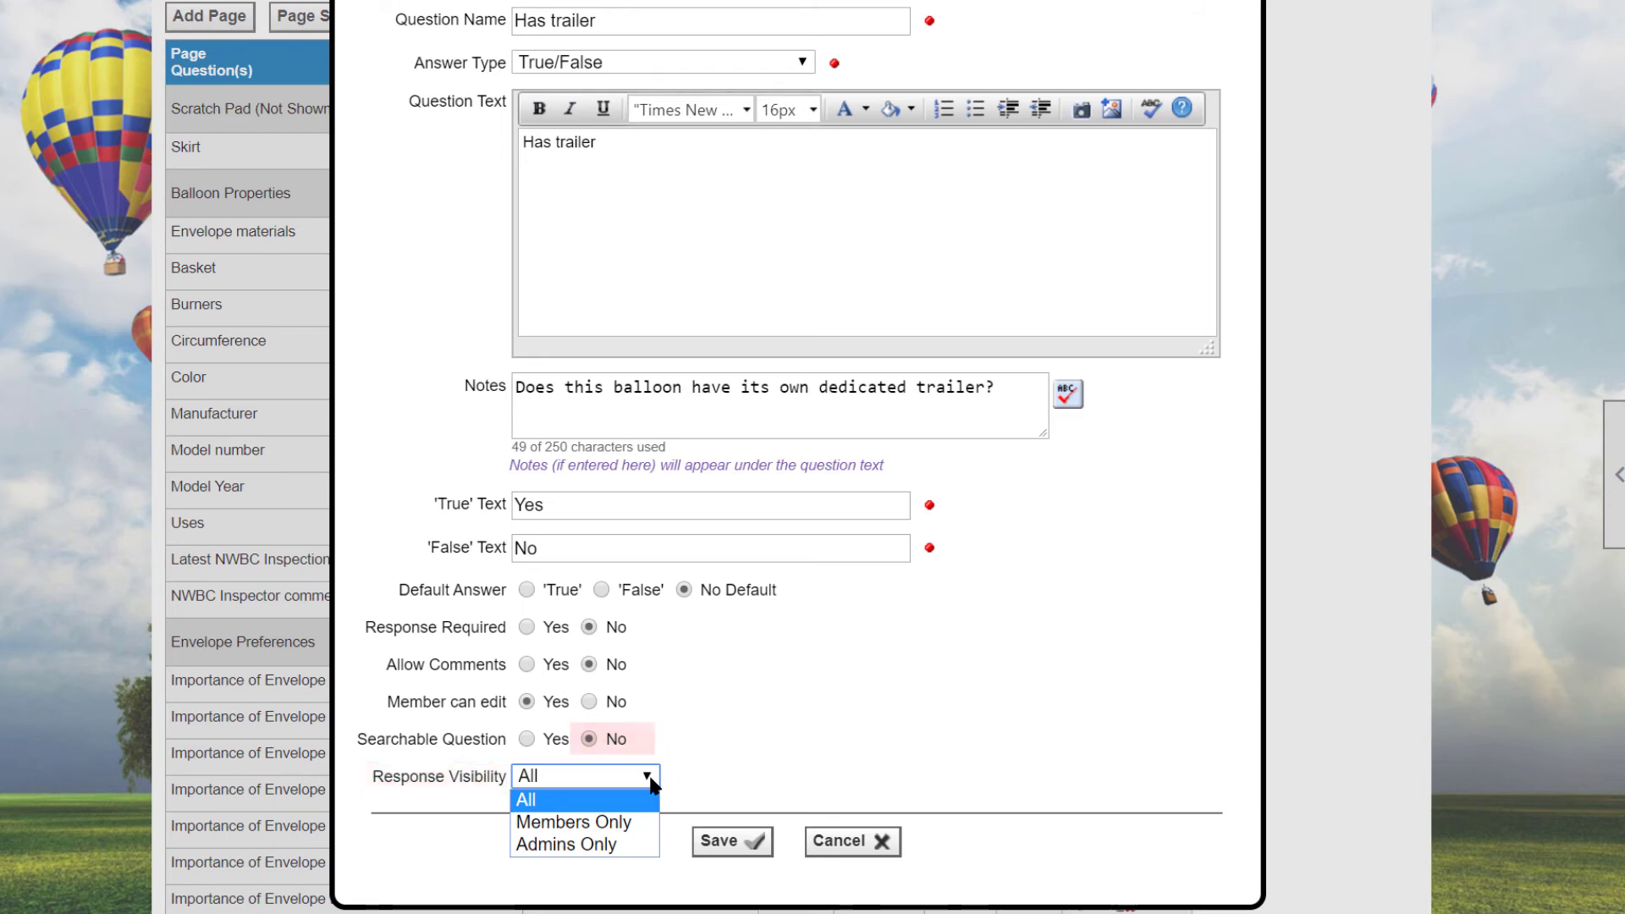
pyautogui.click(591, 748)
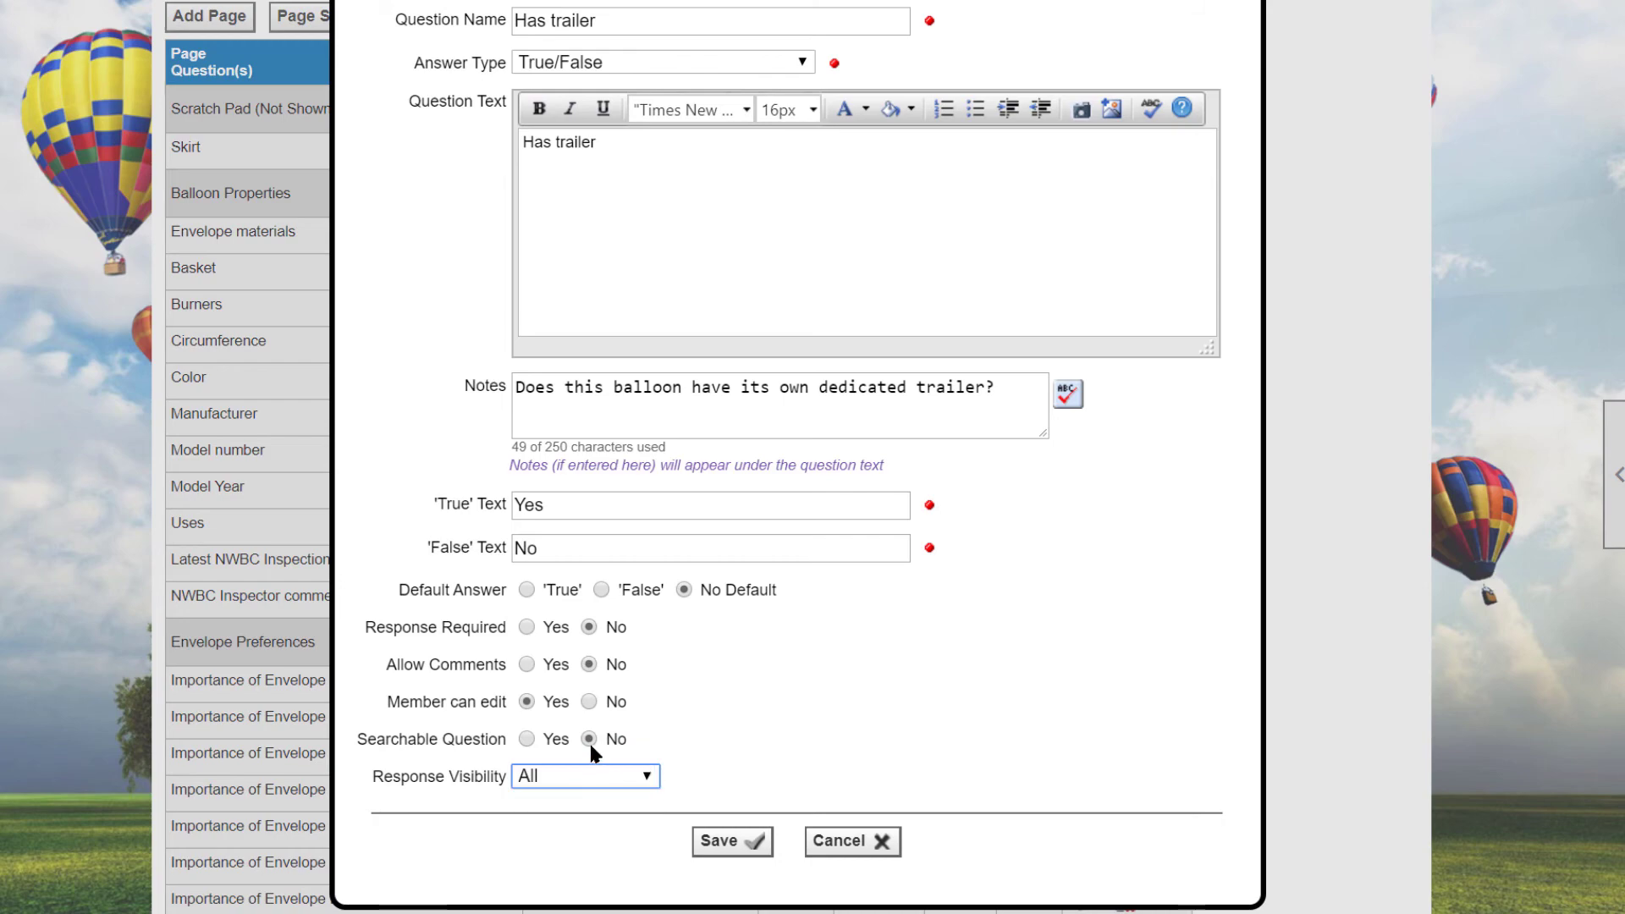
pyautogui.click(526, 739)
pyautogui.click(733, 840)
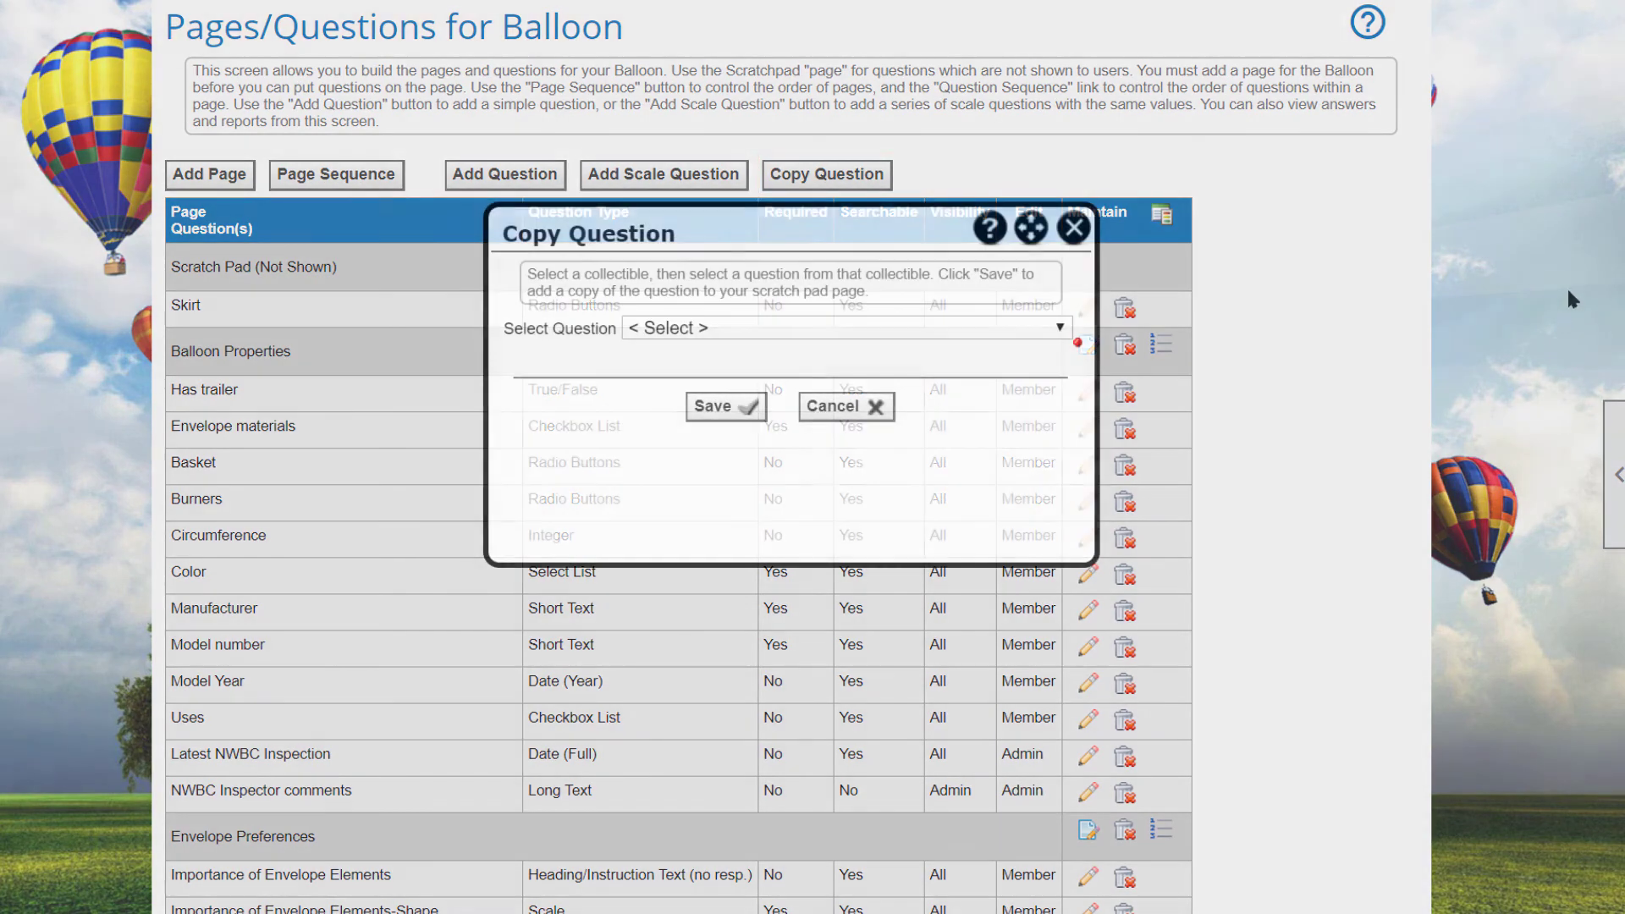
# - Copy the Burners question to the scratch pad page
pyautogui.click(1060, 329)
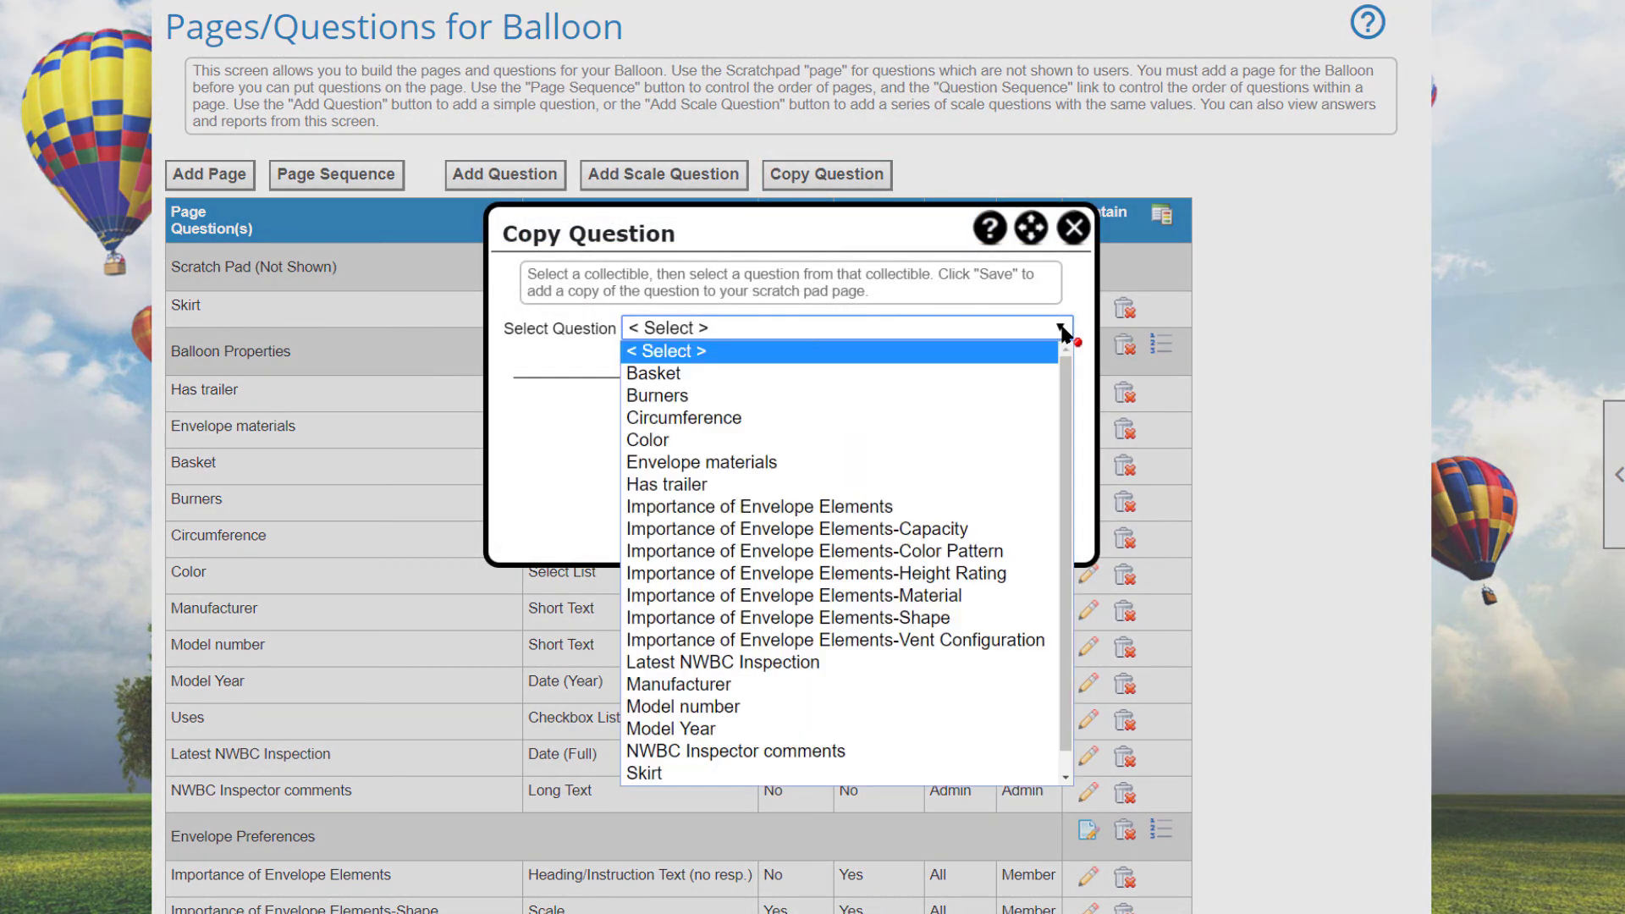
pyautogui.click(964, 396)
pyautogui.click(719, 407)
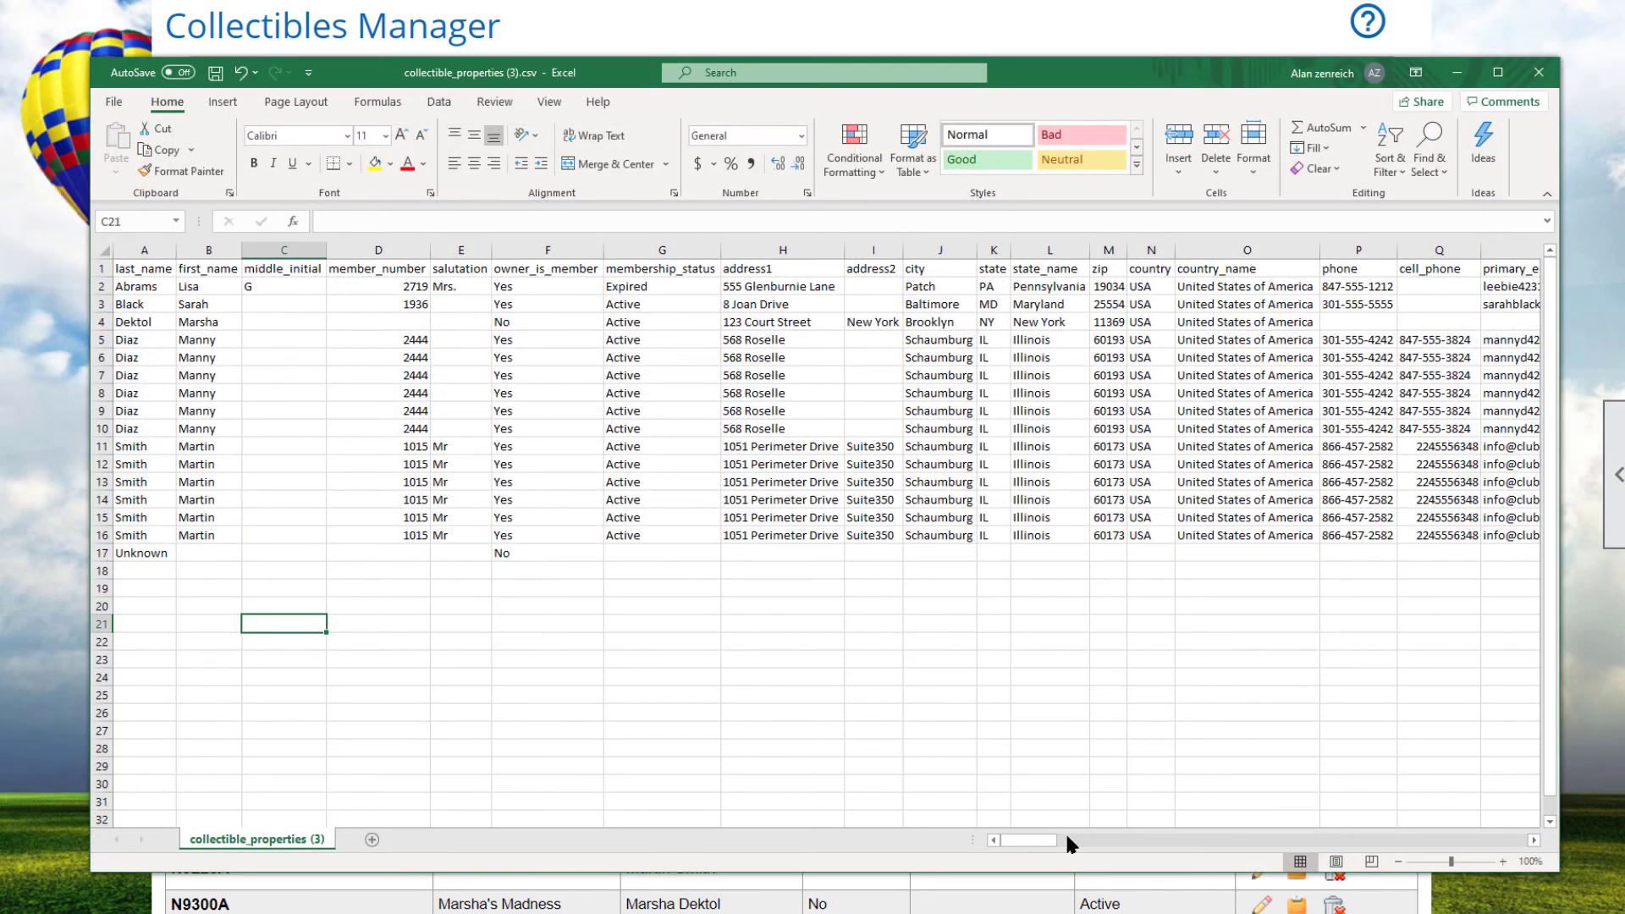
# - Examine the further columns of the exported collectible_properties spreadsheet in Excel
pyautogui.moveTo(1039, 835); pyautogui.dragTo(1315, 835)
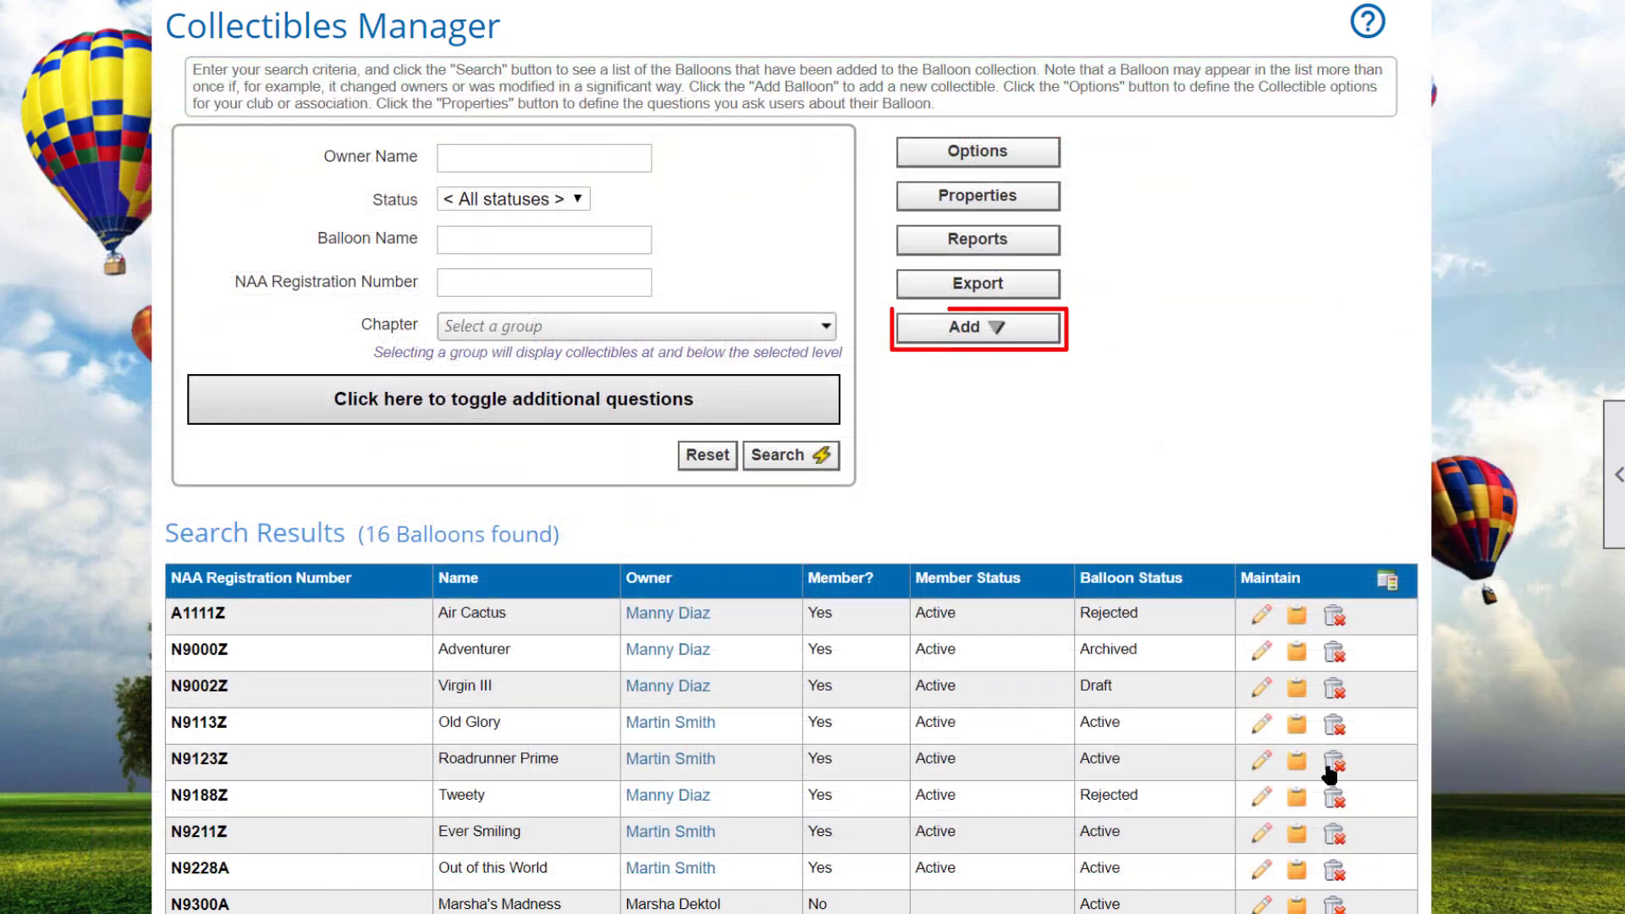
# - Open a new balloon entry for an unknown person from the Collectibles Manager and review its blank form and questions
pyautogui.click(1001, 334)
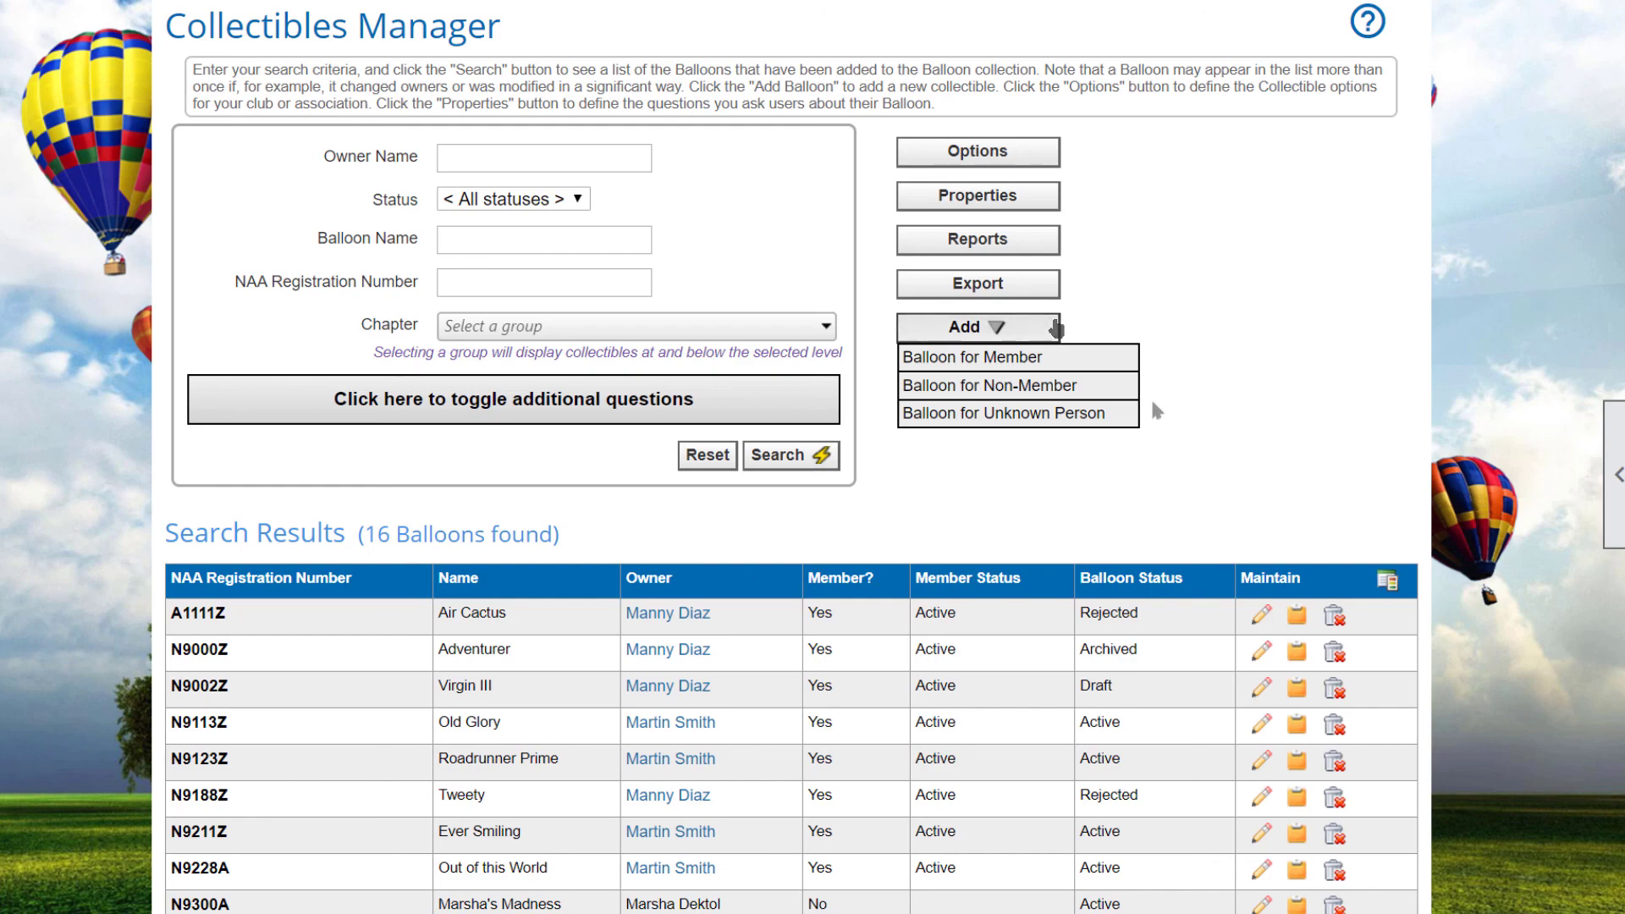
pyautogui.click(1108, 414)
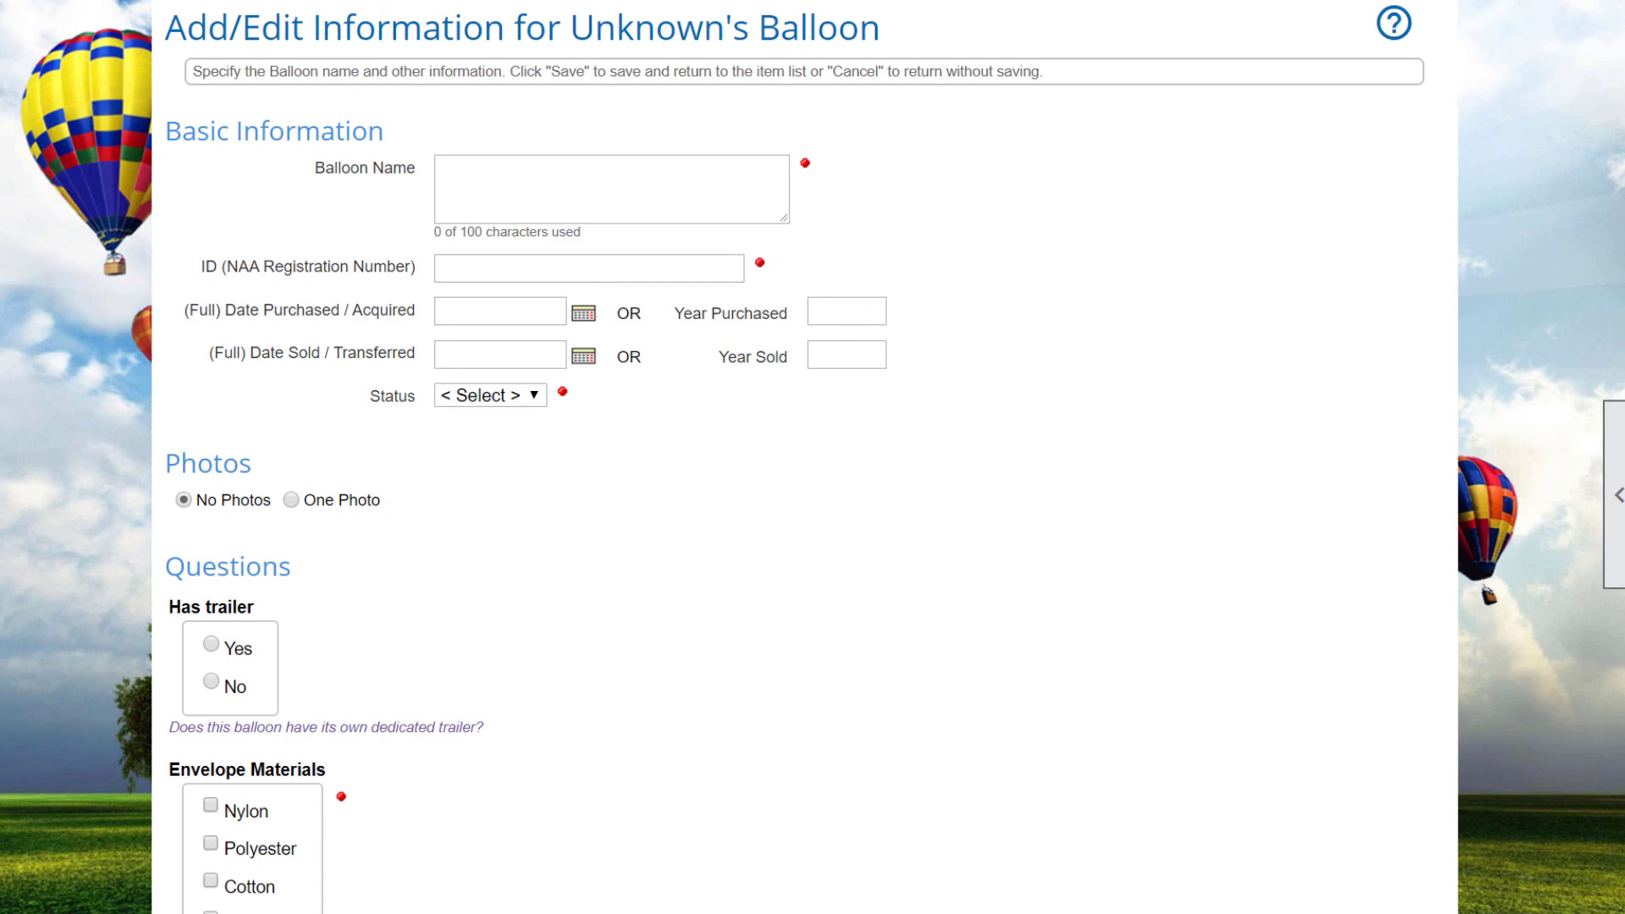
pyautogui.scroll(-11, 794, 457)
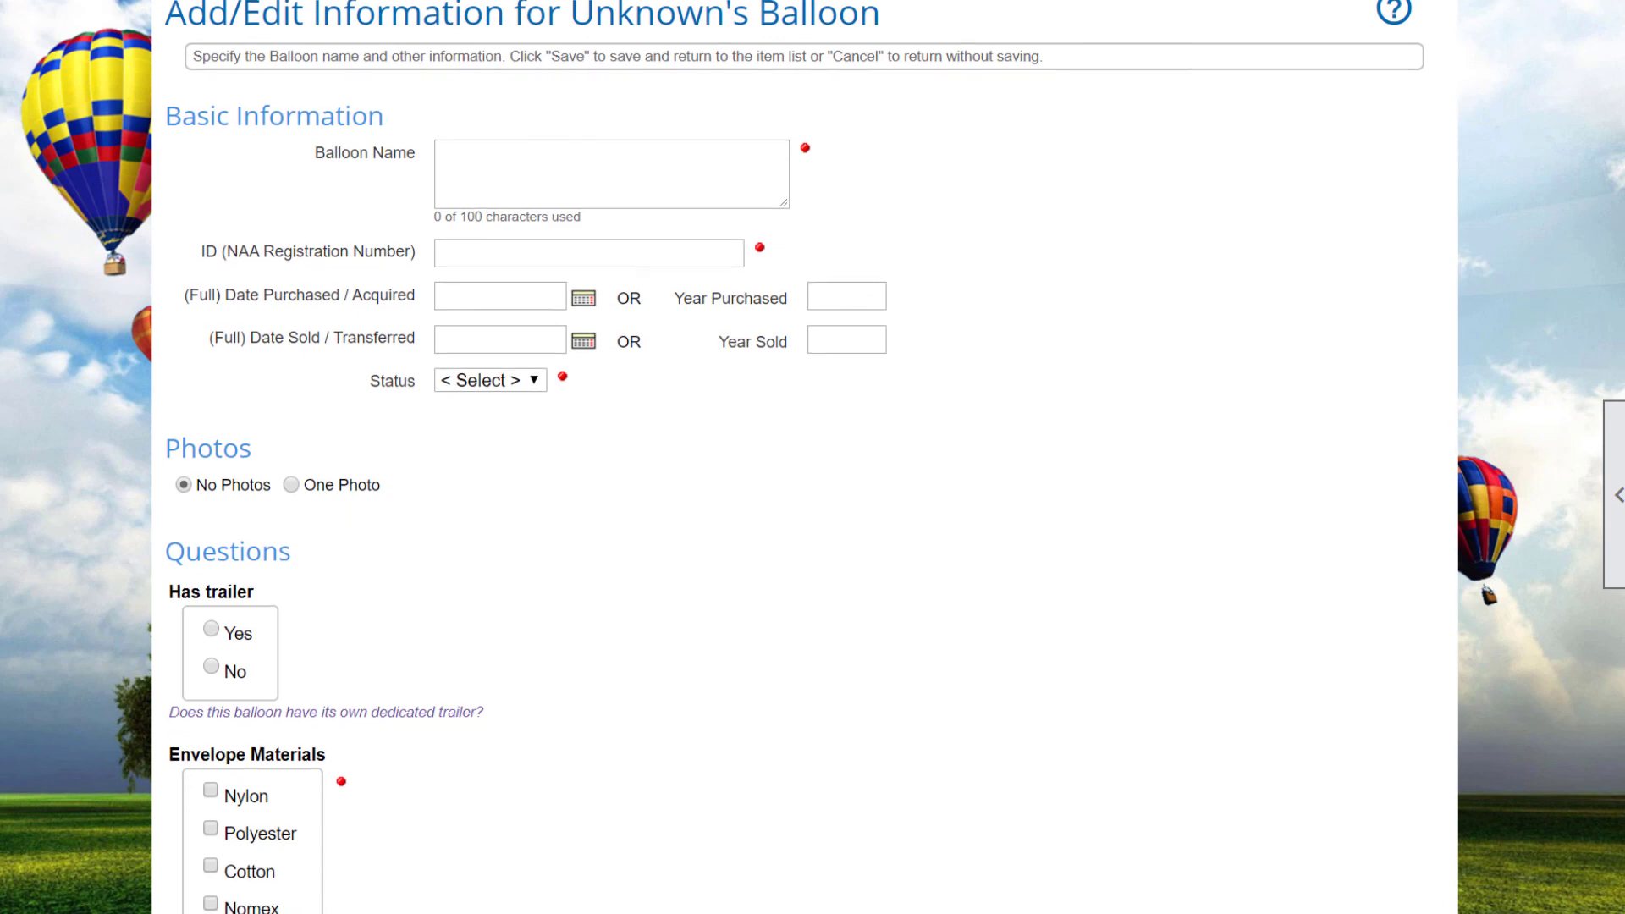
pyautogui.scroll(-10, 804, 457)
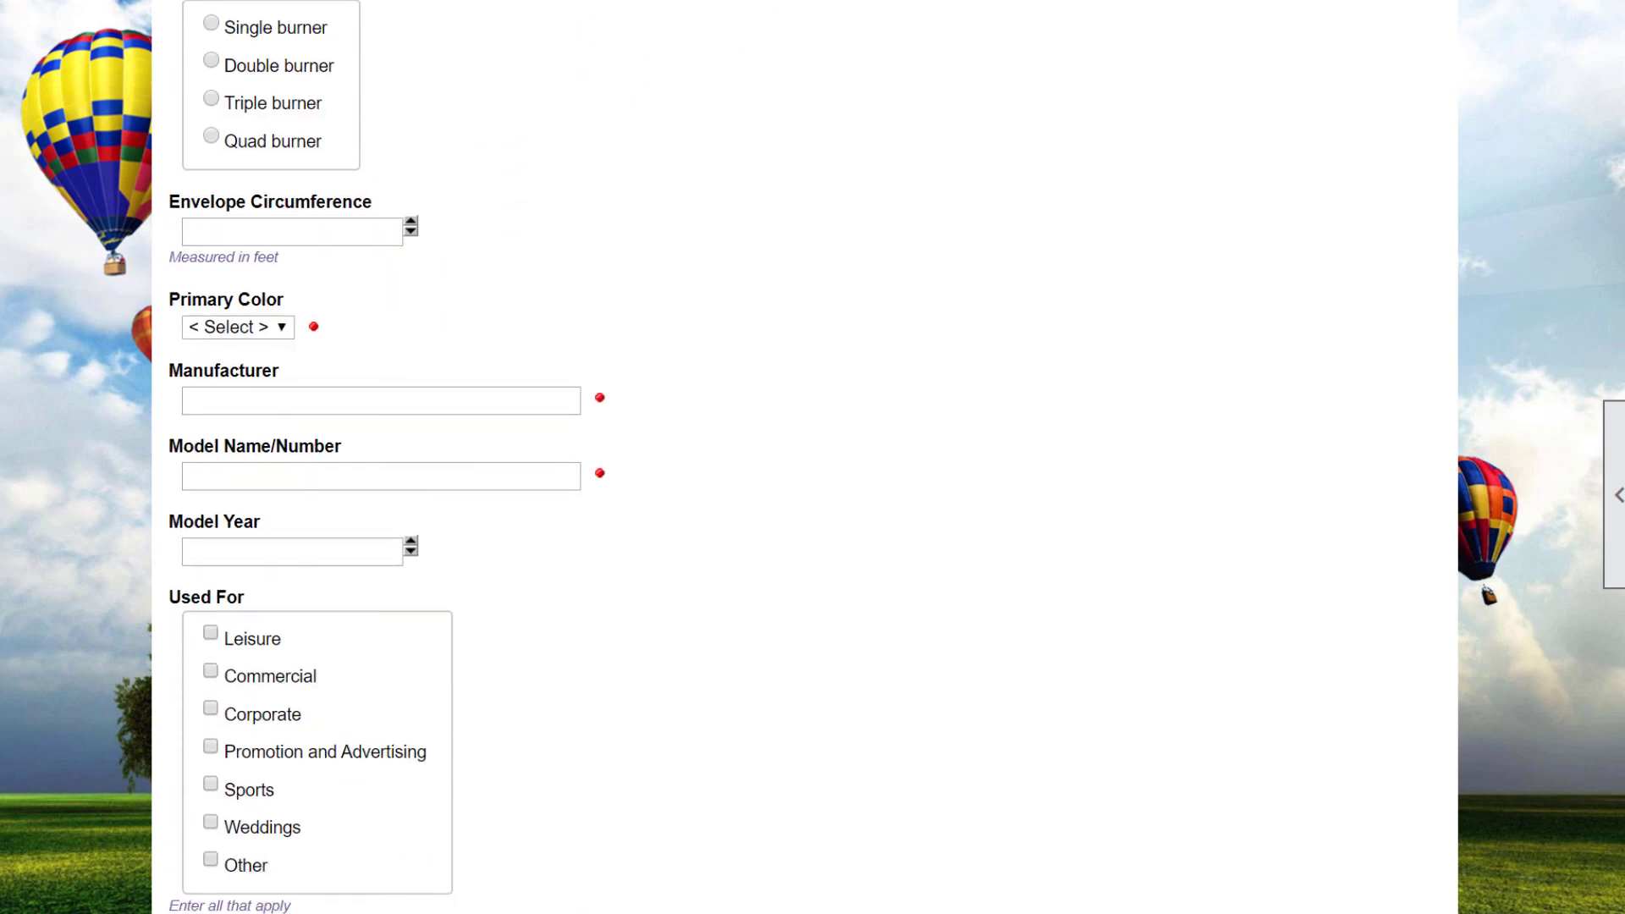